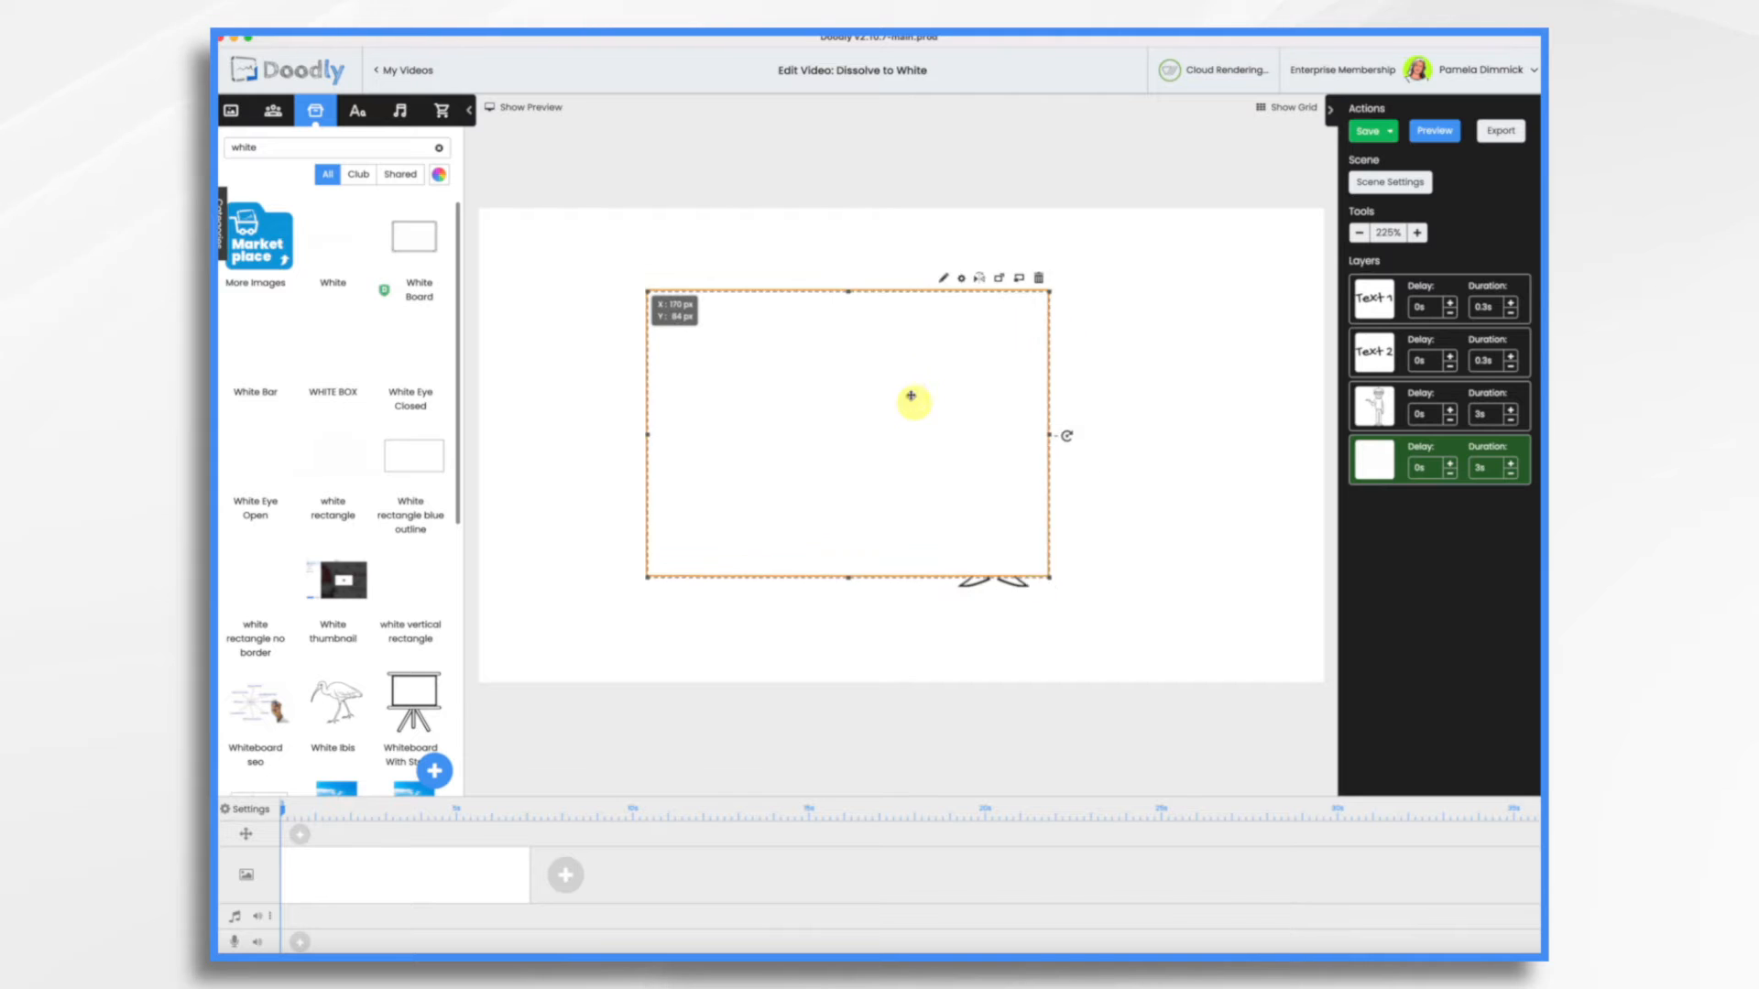
Enlarge and reposition the white rectangle to cover both texts and the character, and preview the video
{"action": "left_click_drag", "start_coordinate": [1045, 567], "coordinate": [1170, 651]}
{"action": "mouse_move", "coordinate": [916, 469]}
{"action": "left_mouse_down"}
{"action": "mouse_move", "coordinate": [871, 444]}
{"action": "mouse_move", "coordinate": [1256, 475]}
{"action": "mouse_move", "coordinate": [887, 451]}
{"action": "left_mouse_up"}
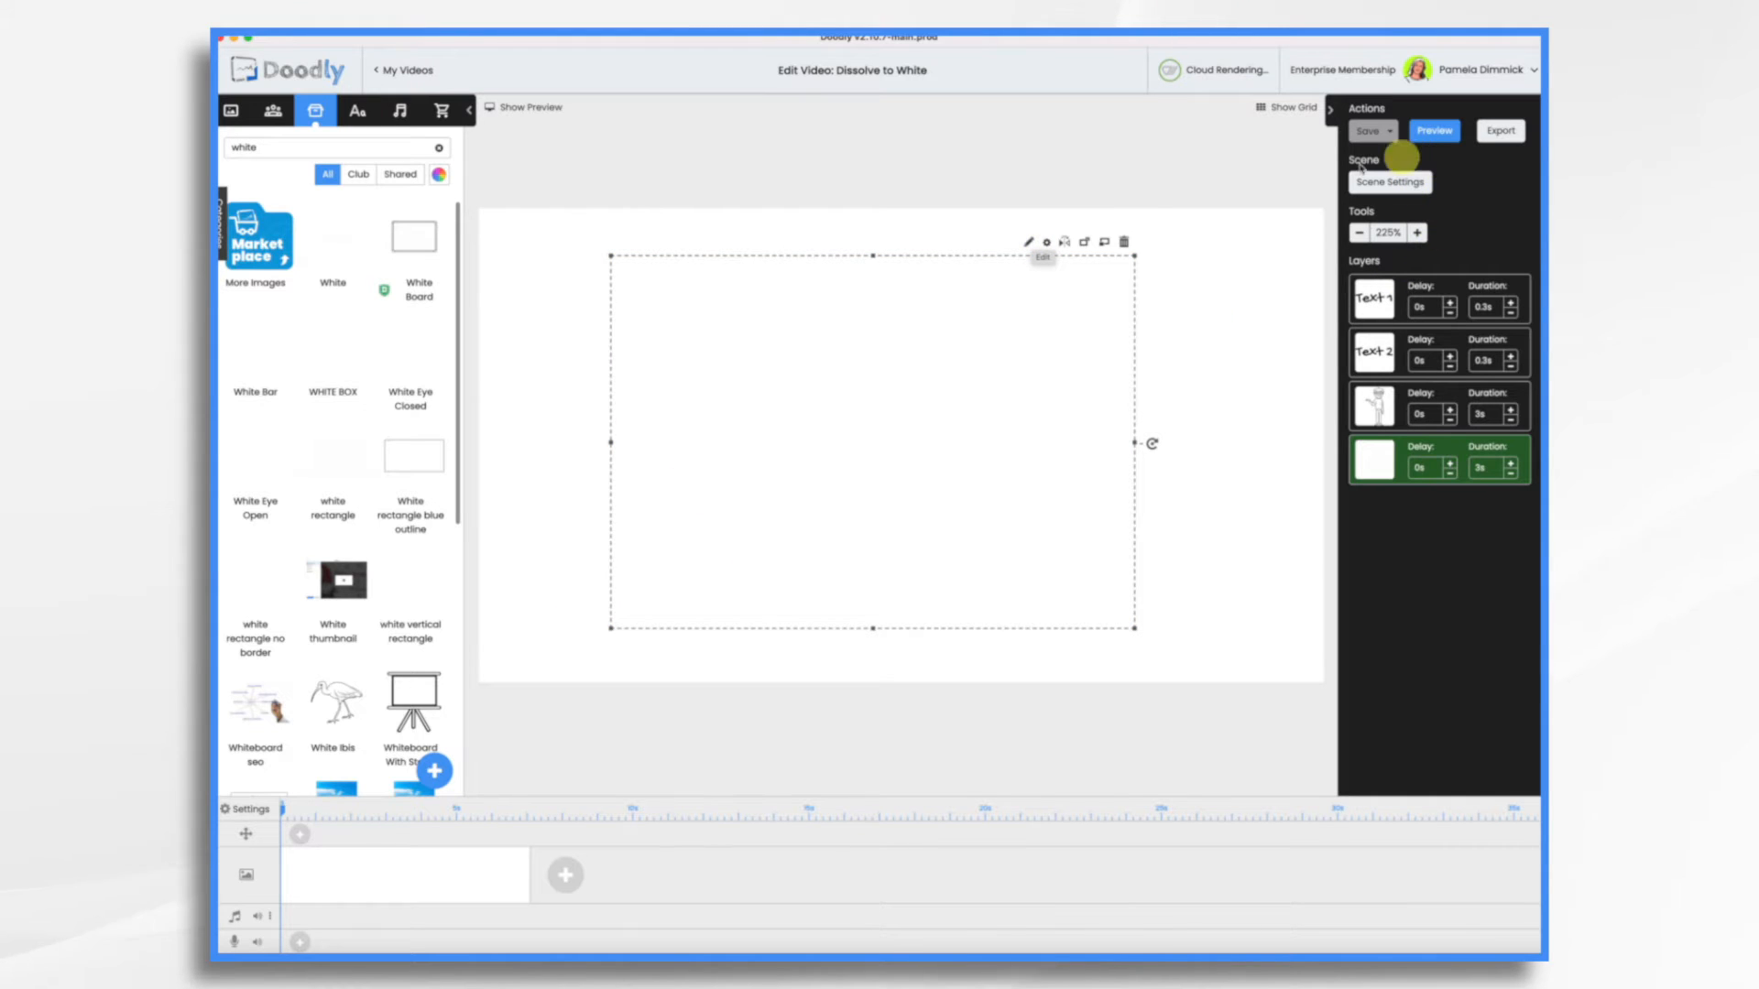
{"action": "left_click", "coordinate": [1438, 131]}
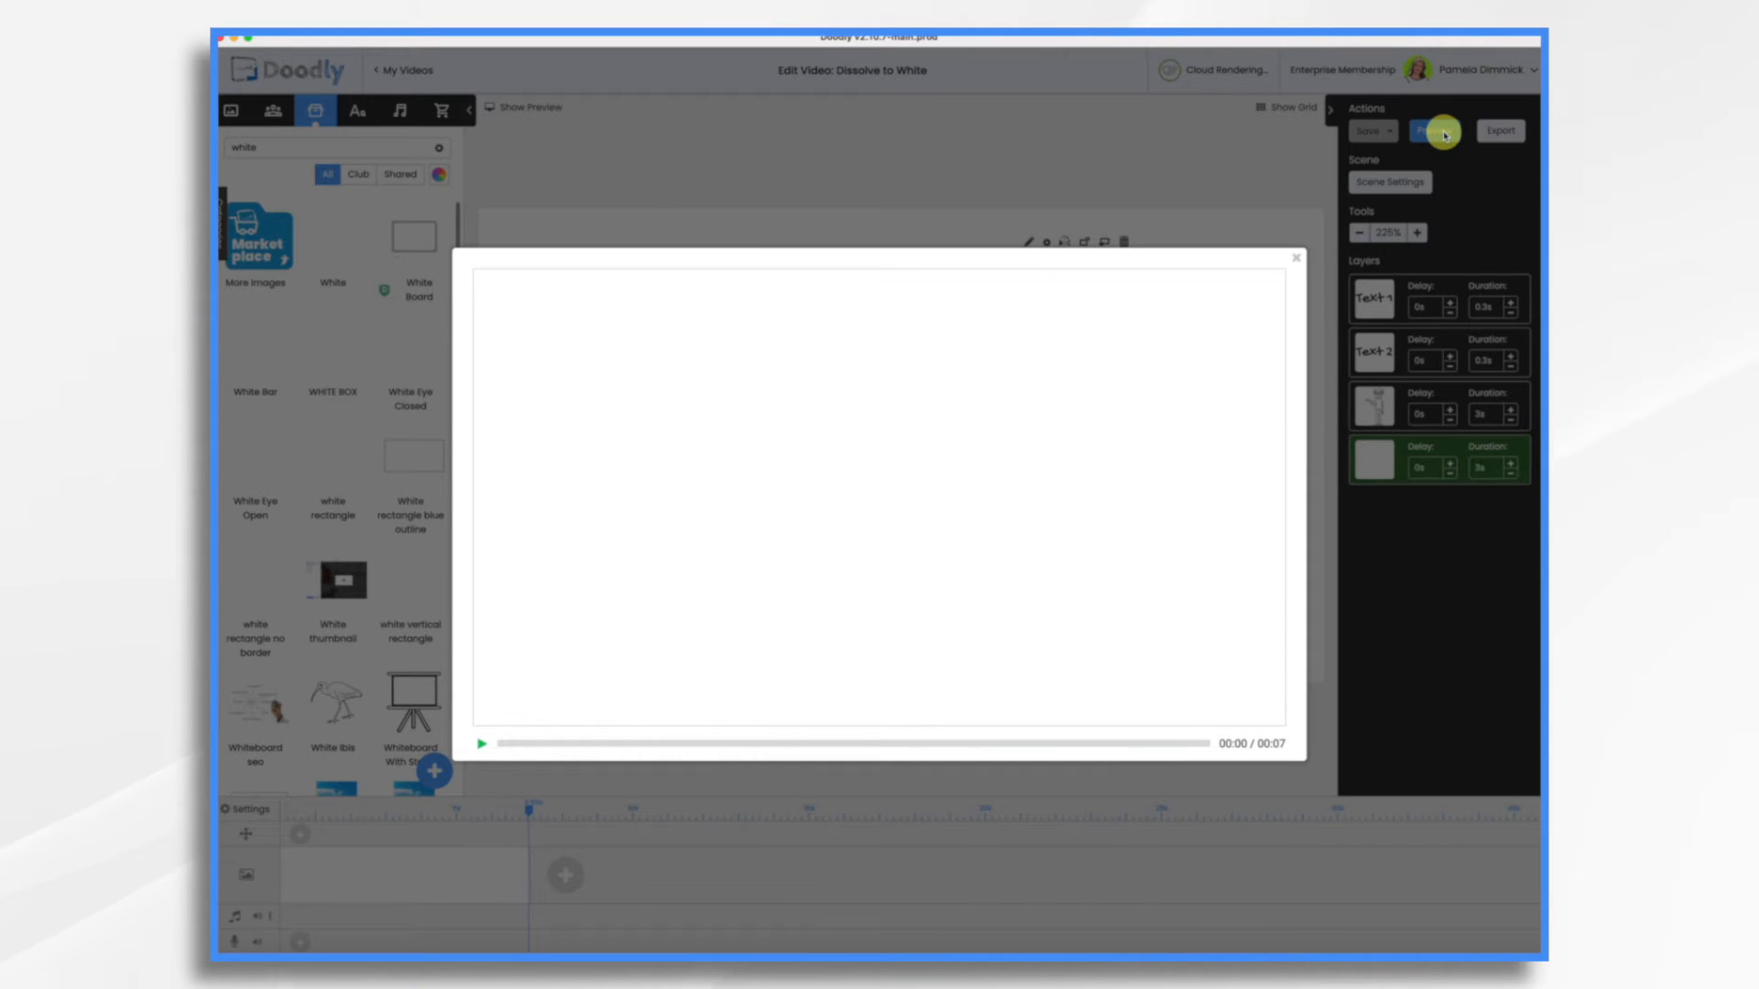
{"action": "left_click", "coordinate": [1296, 260]}
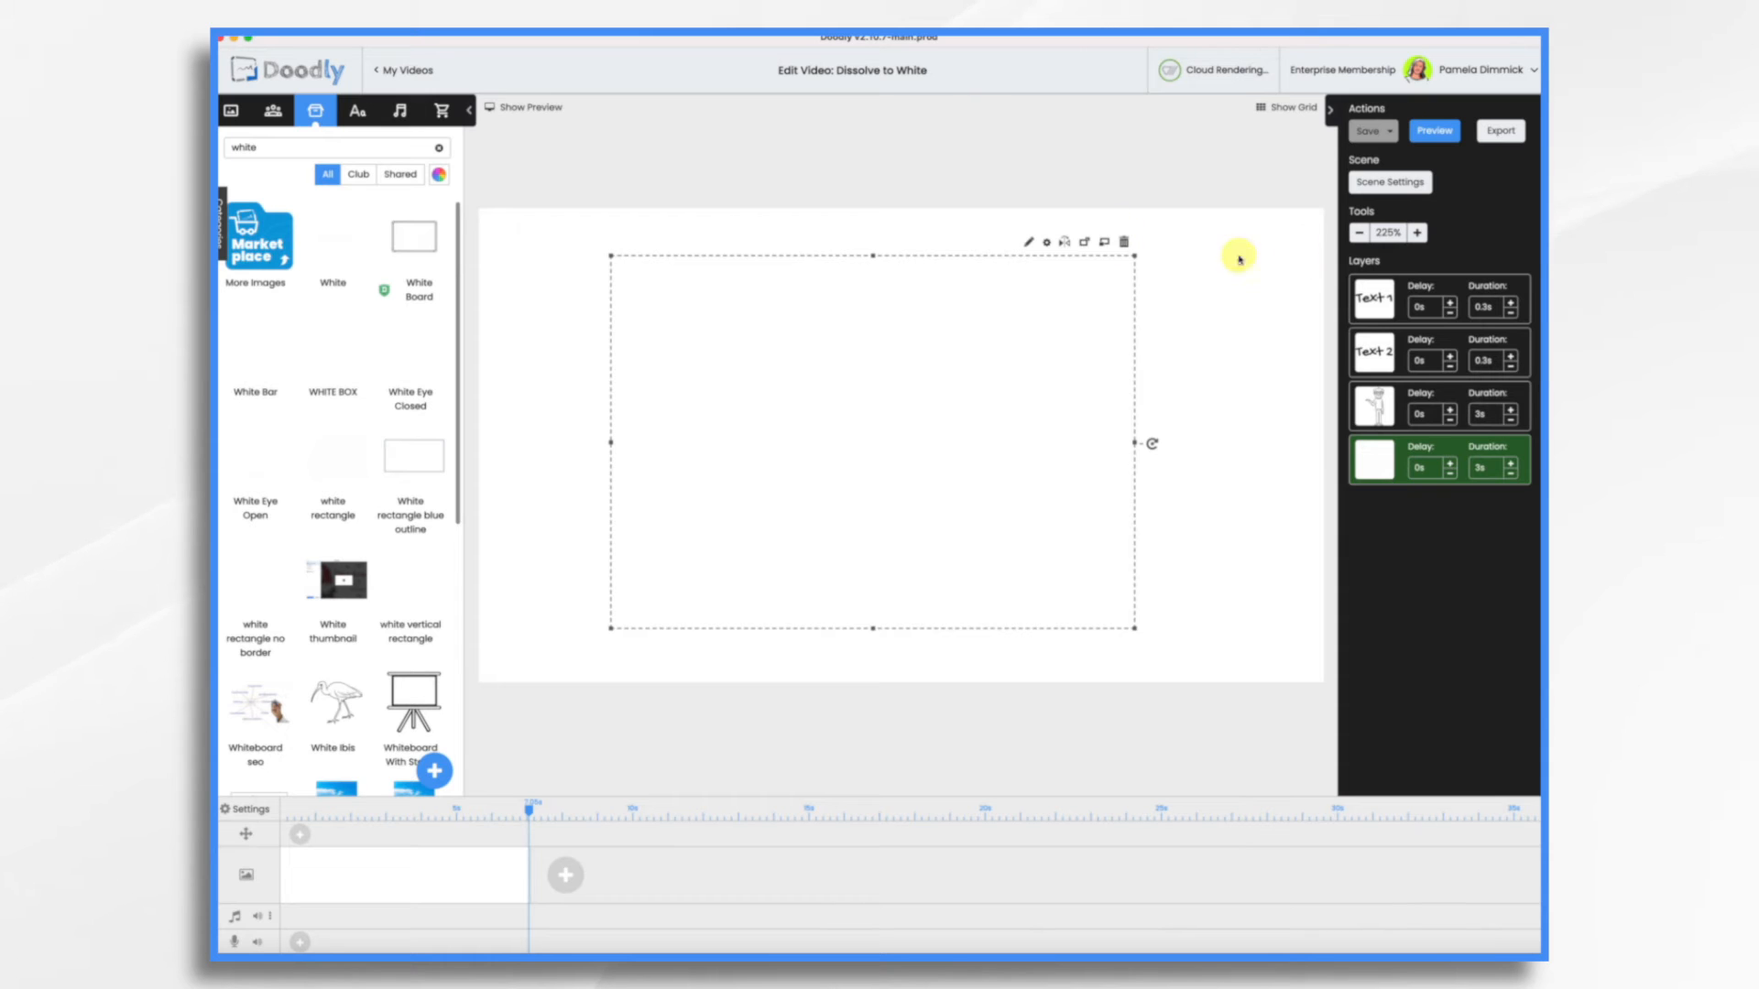
Move the white rectangle aside to uncover the texts and set the video's erase mode to Off
{"action": "left_click_drag", "start_coordinate": [824, 392], "coordinate": [1004, 398]}
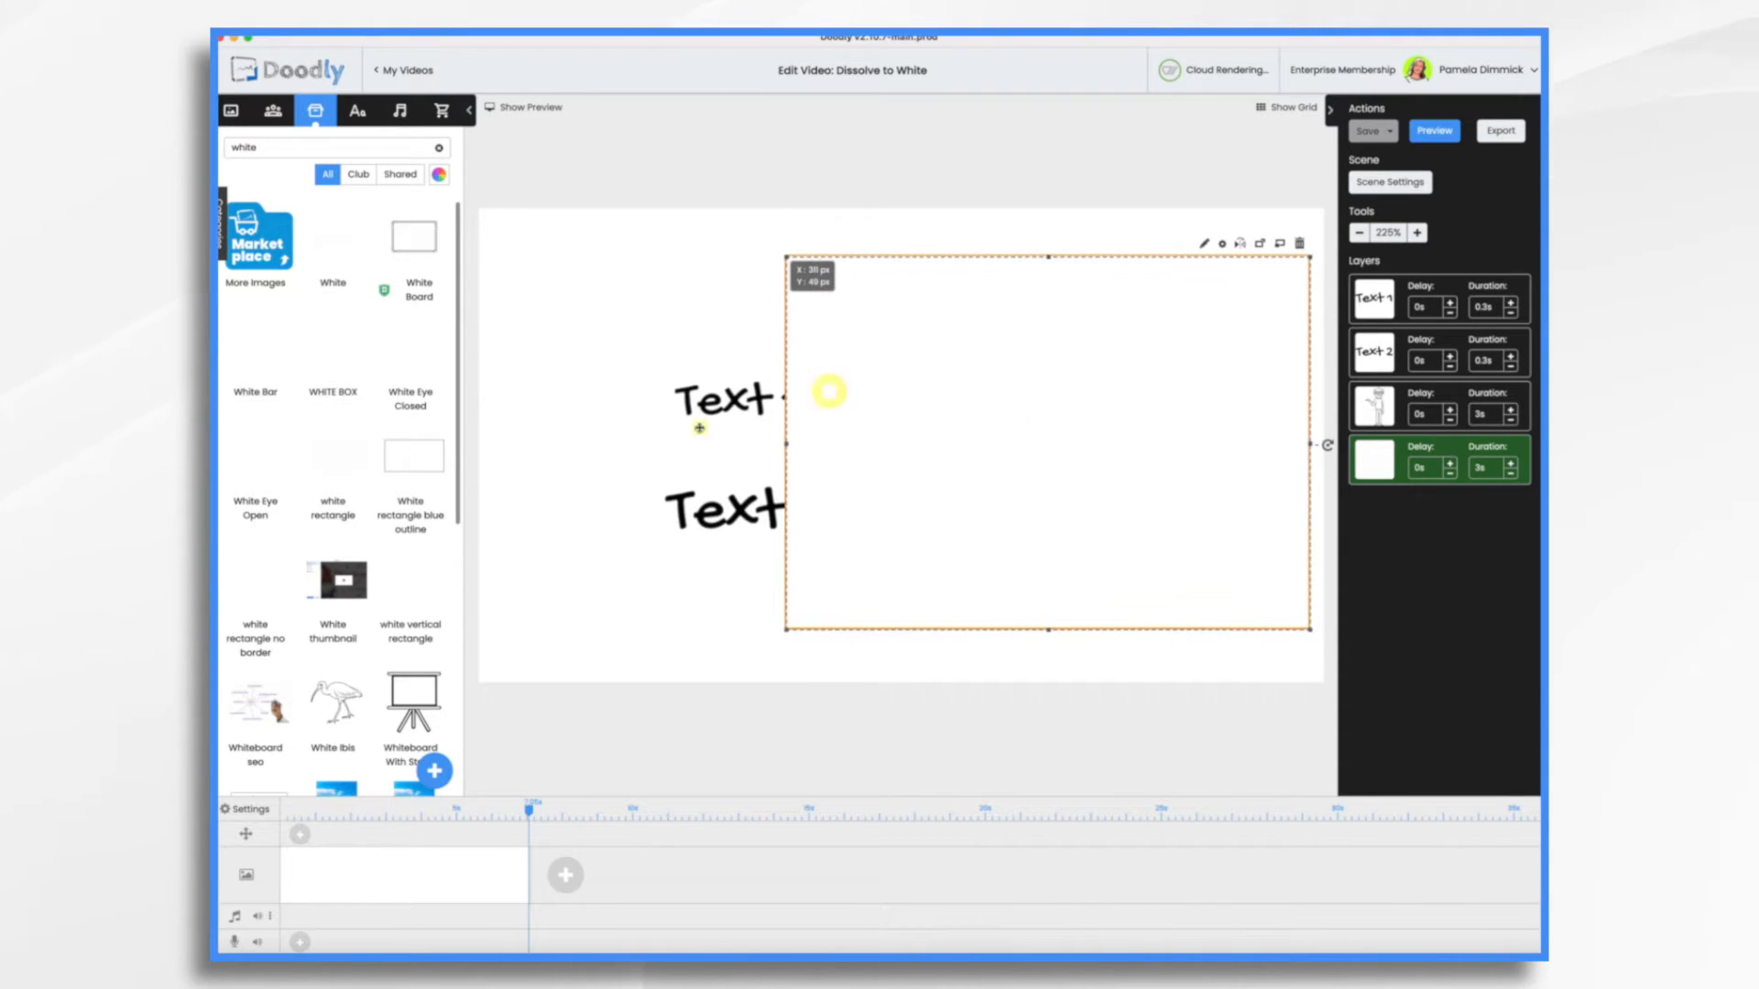
{"action": "left_click", "coordinate": [245, 811]}
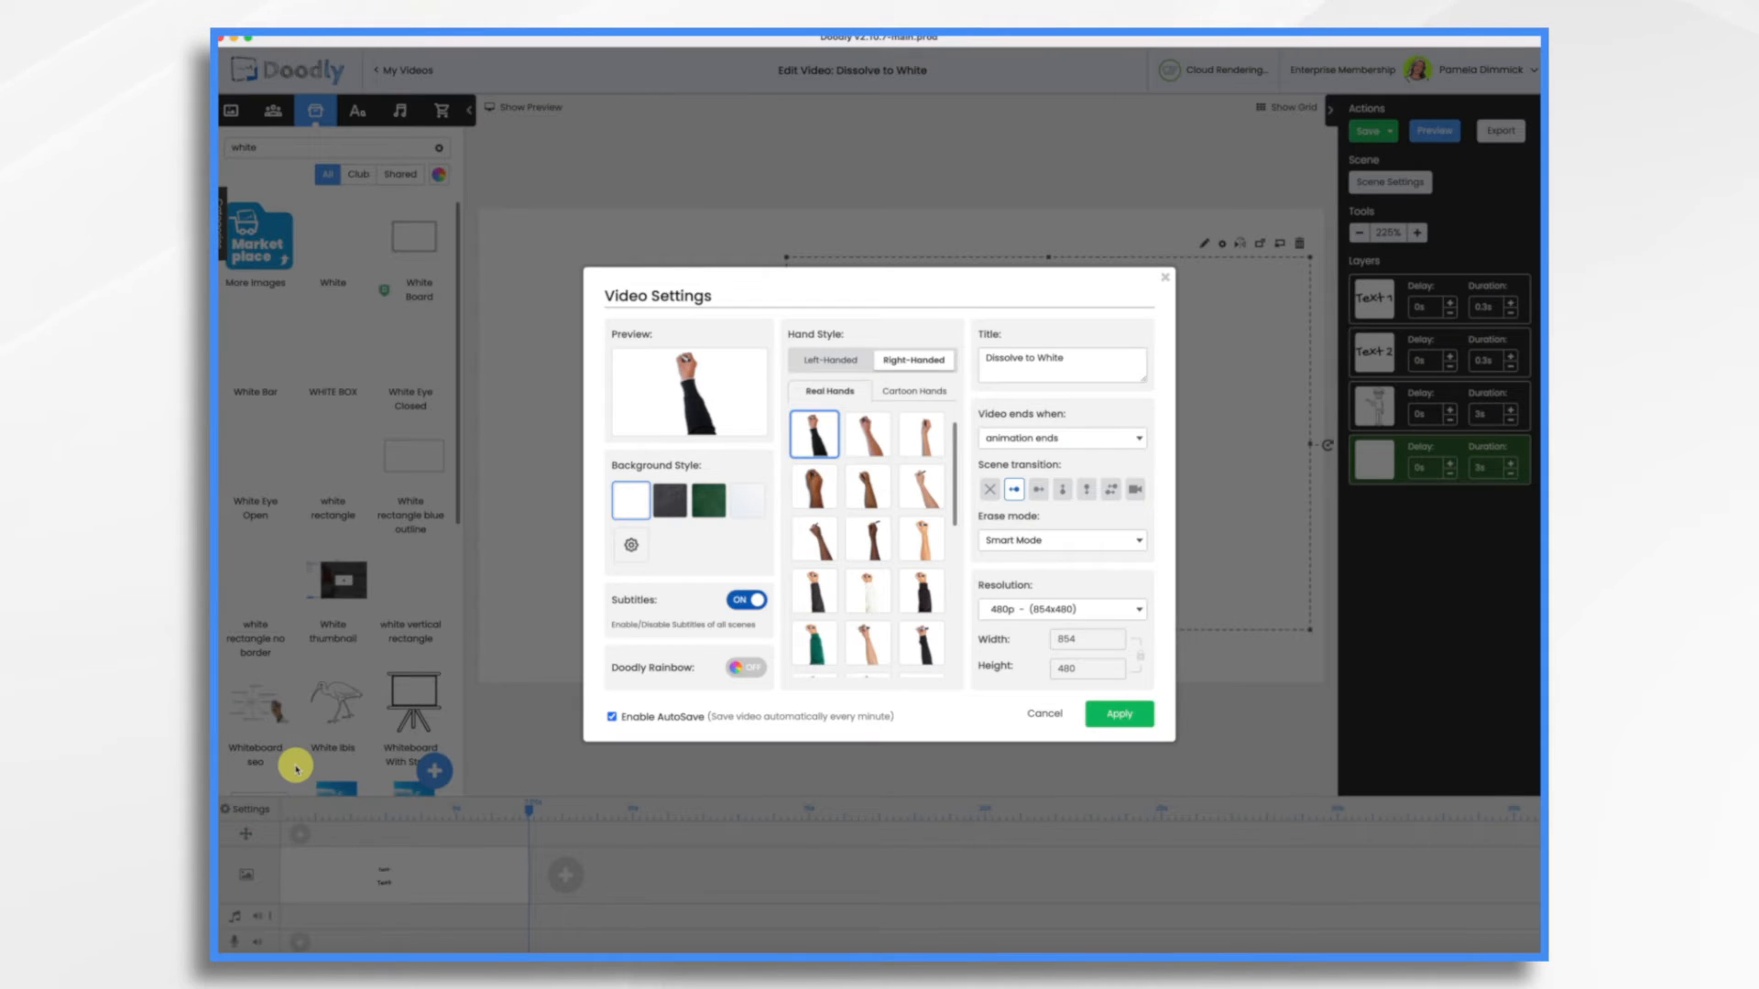
{"action": "left_click", "coordinate": [1033, 542]}
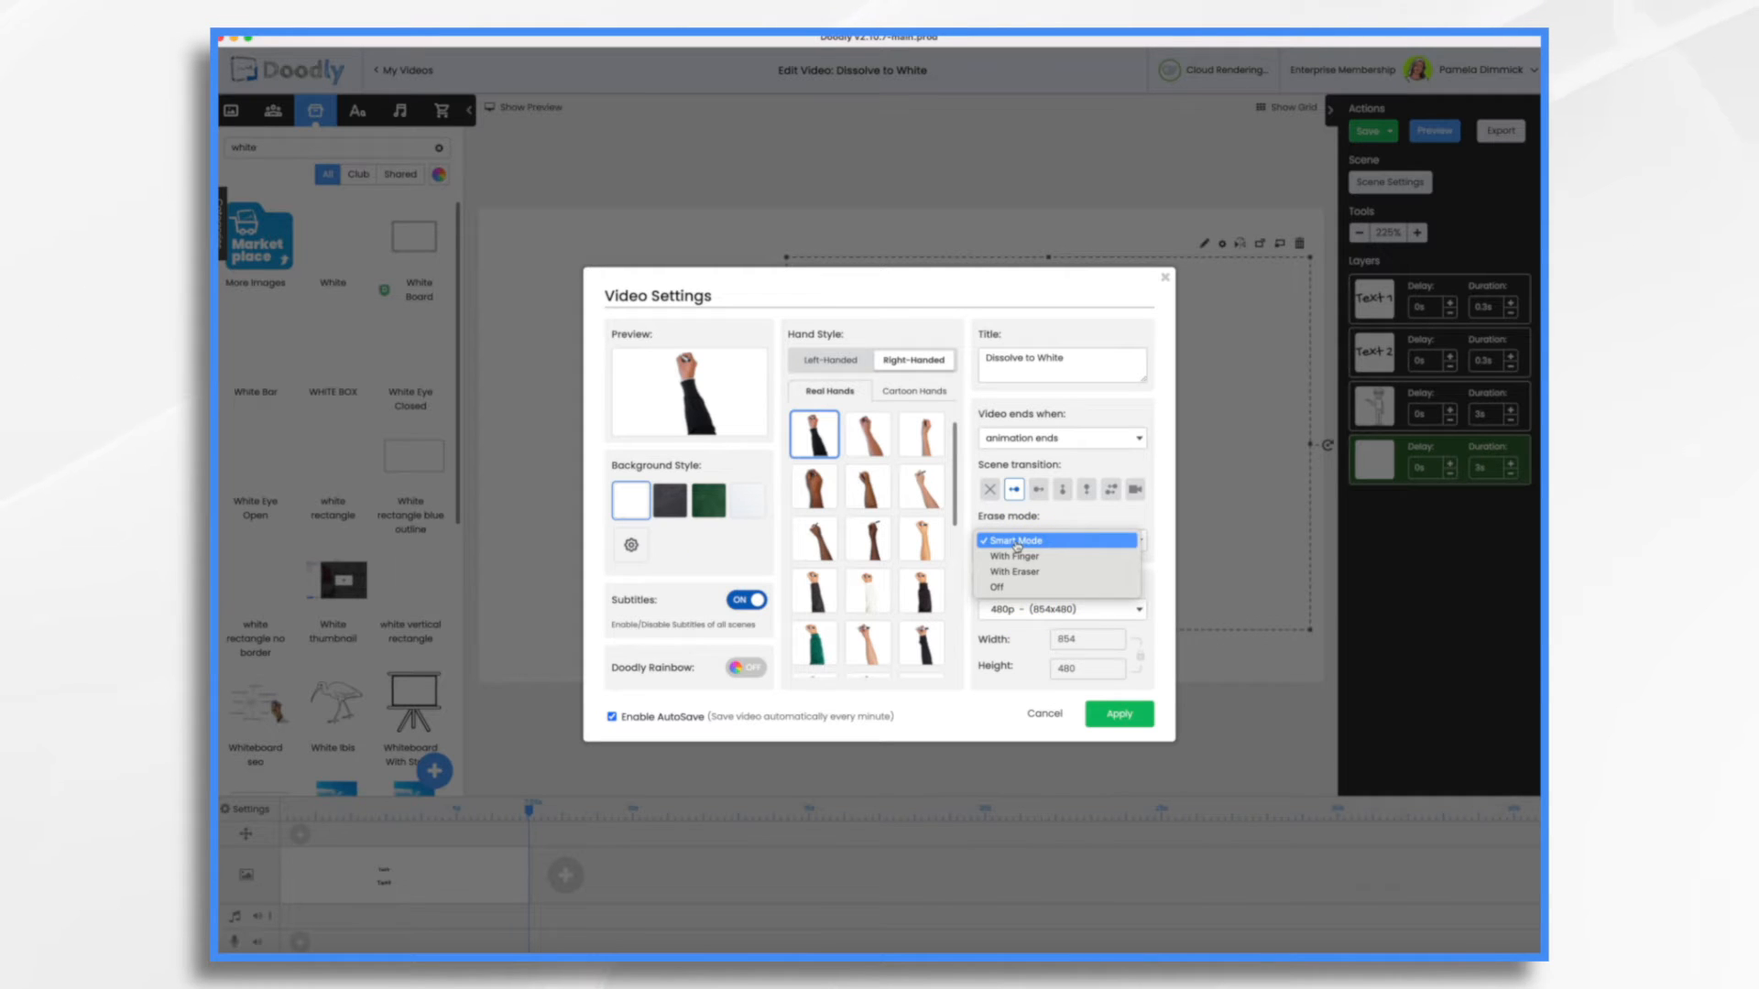
{"action": "left_click", "coordinate": [999, 588]}
{"action": "left_click", "coordinate": [1118, 714]}
Move the white rectangle back over the texts and character and preview the video
{"action": "left_click_drag", "start_coordinate": [1014, 452], "coordinate": [855, 458]}
{"action": "left_click", "coordinate": [1435, 133]}
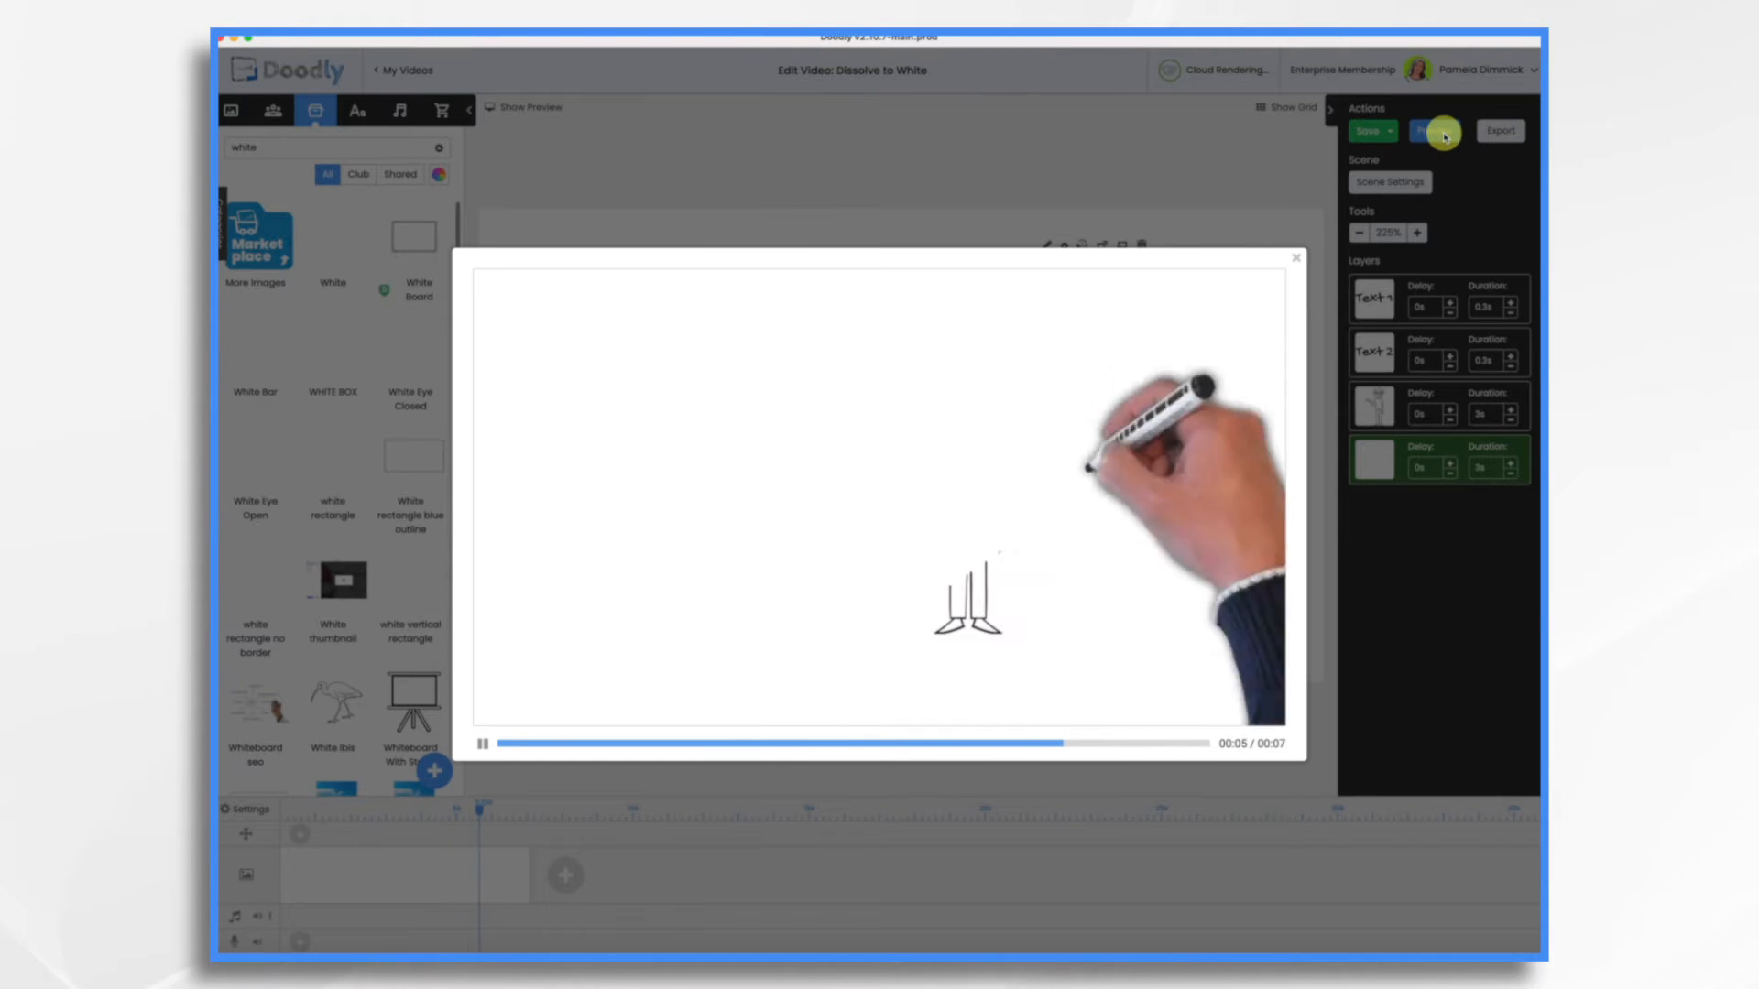
{"action": "left_click", "coordinate": [1296, 263]}
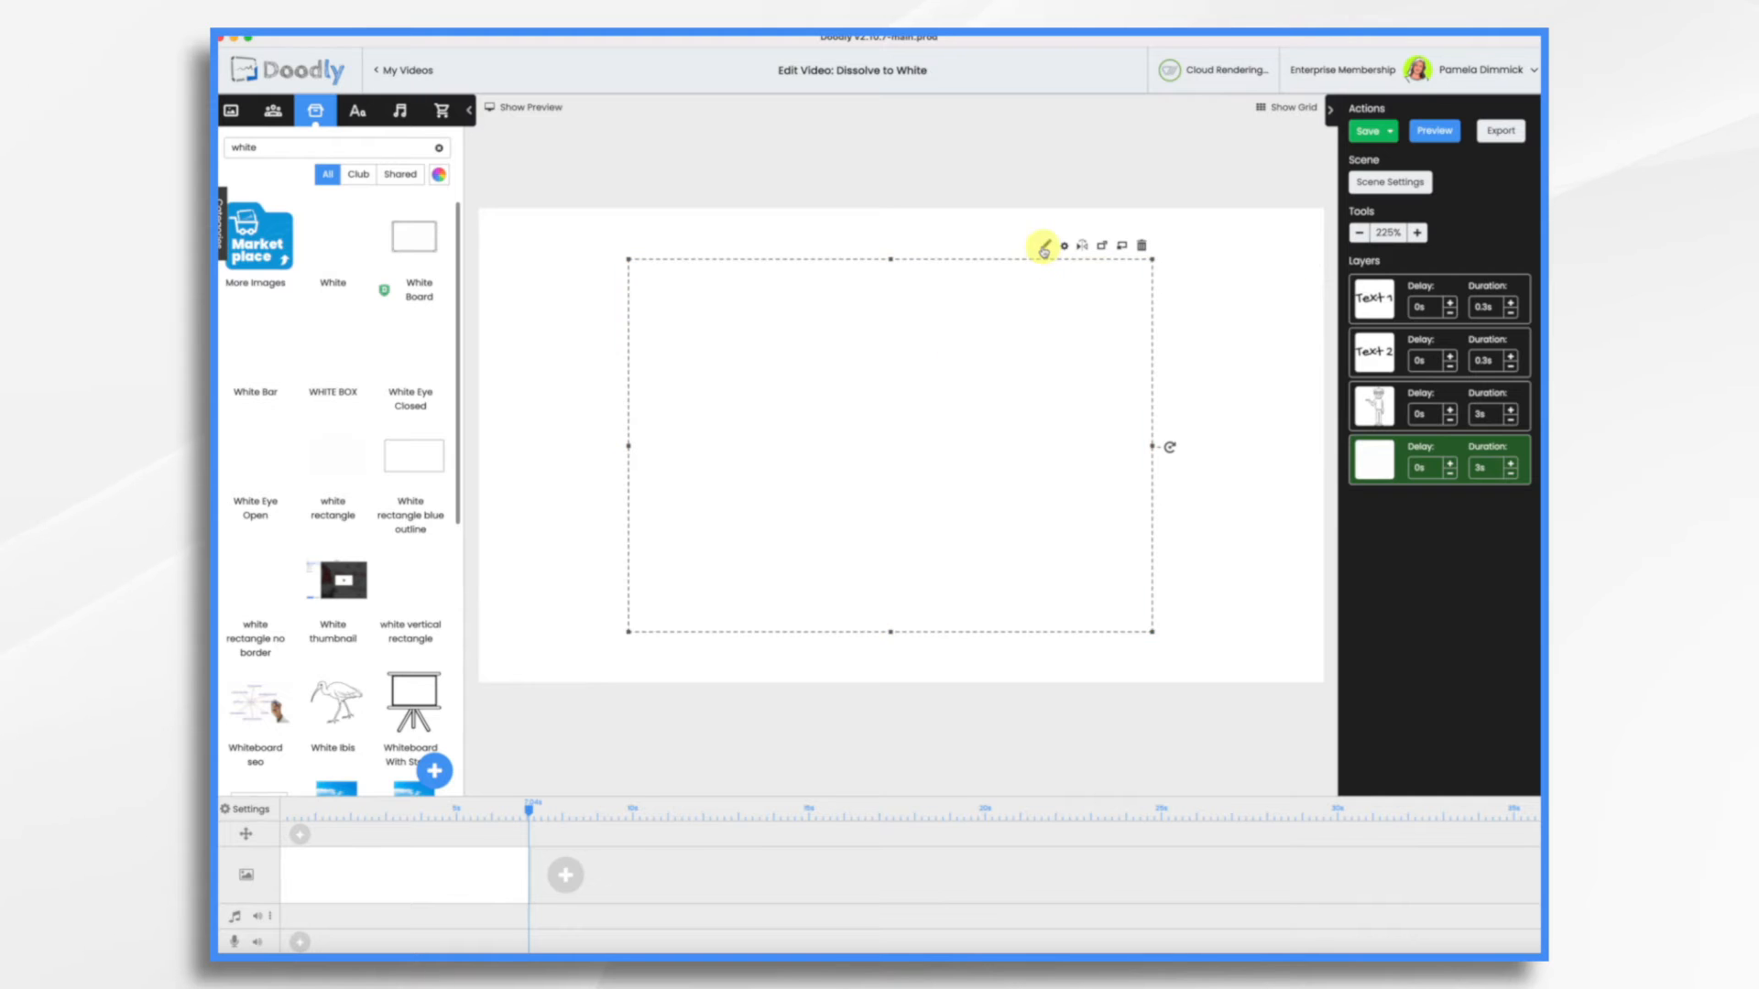
Save the white rectangle asset with its reveal mode set to Fade and preview the video
{"action": "left_click", "coordinate": [1047, 247]}
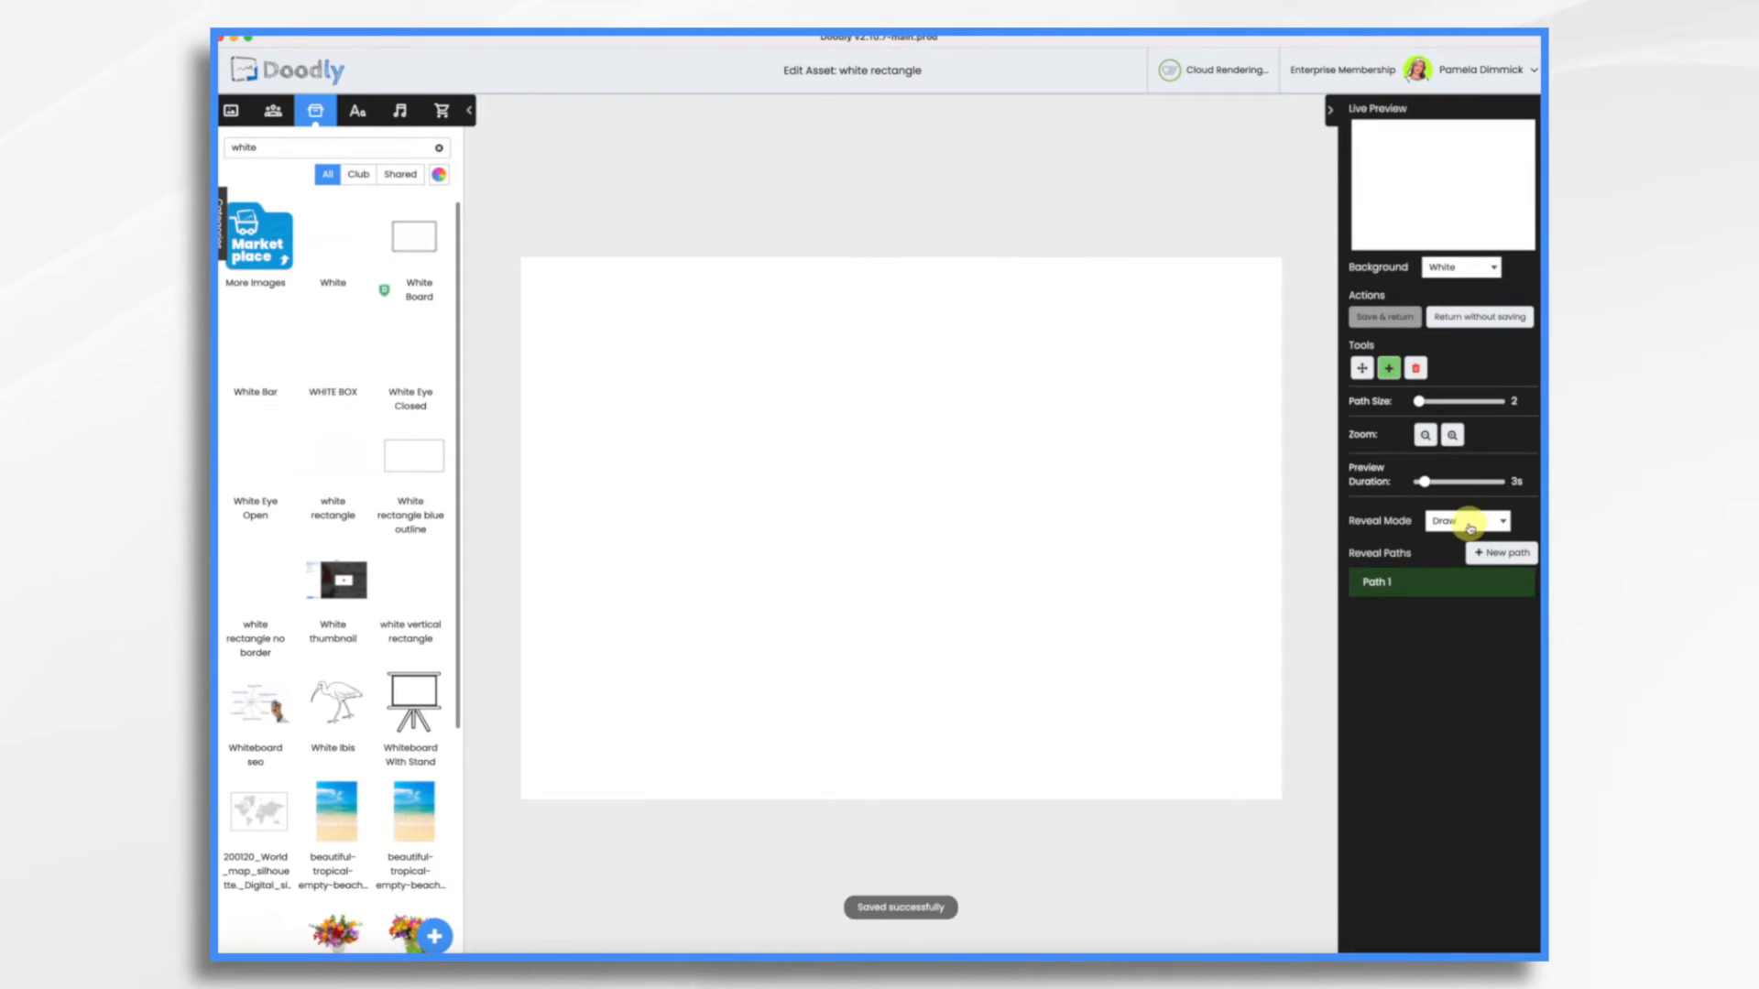
{"action": "left_click", "coordinate": [1471, 528]}
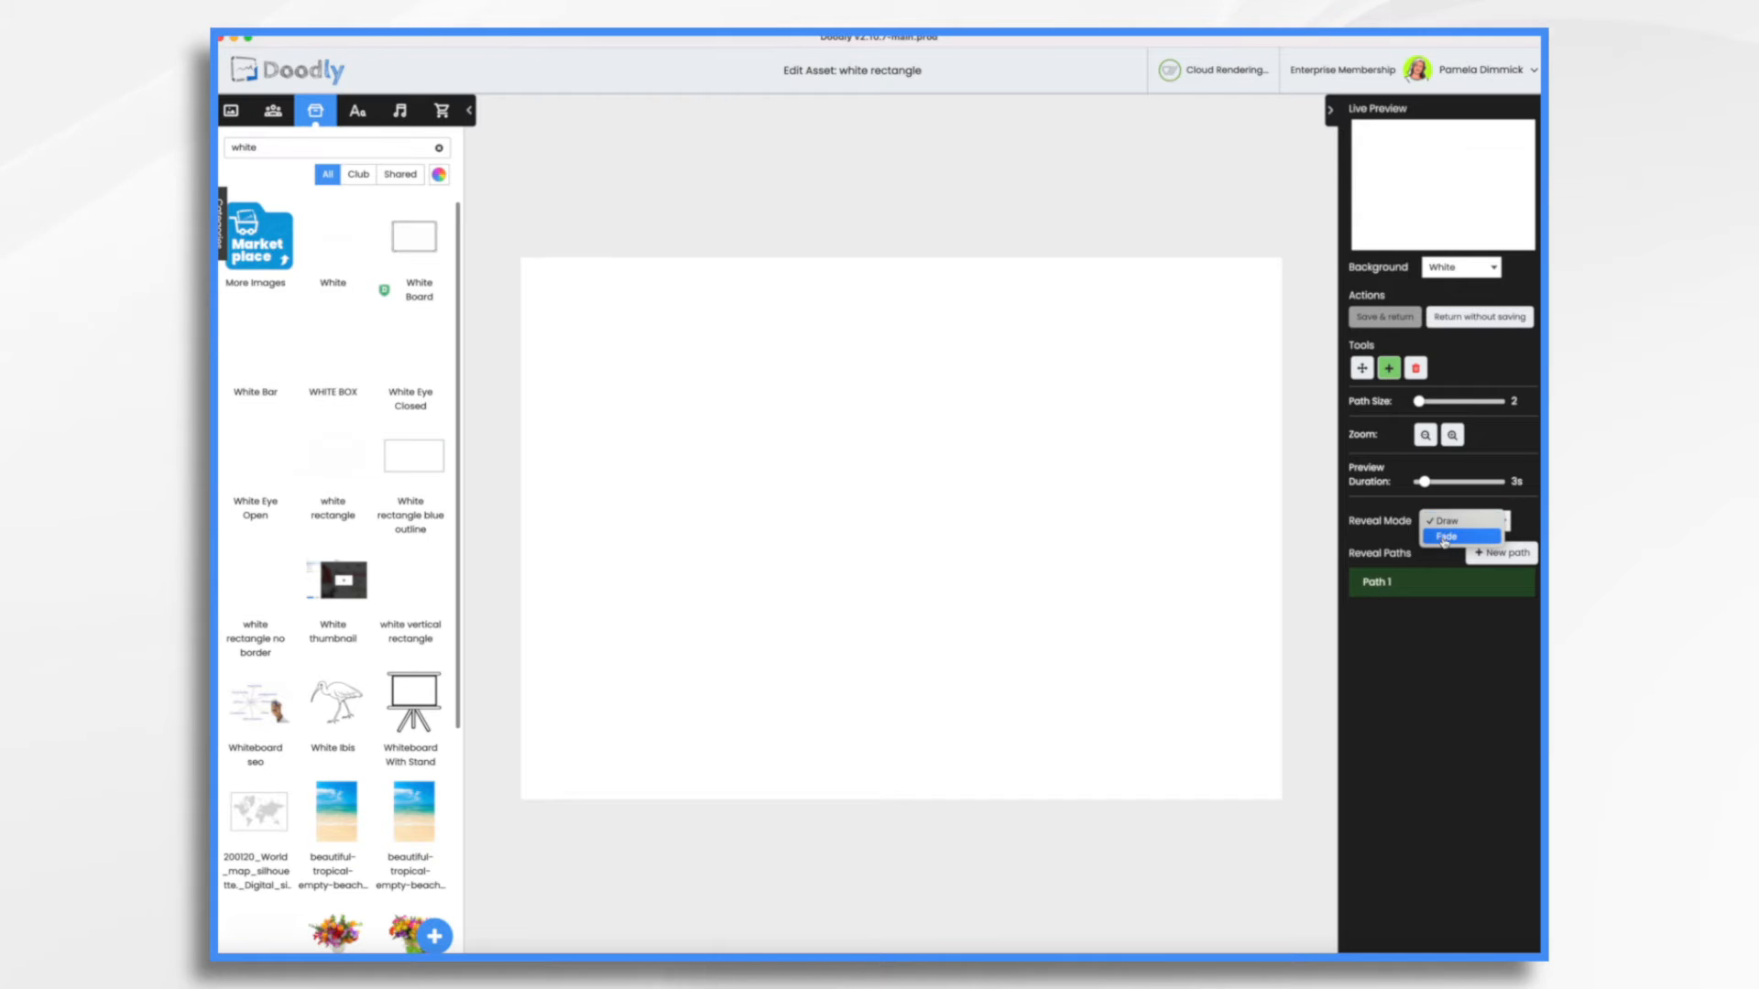
{"action": "left_click", "coordinate": [1448, 537]}
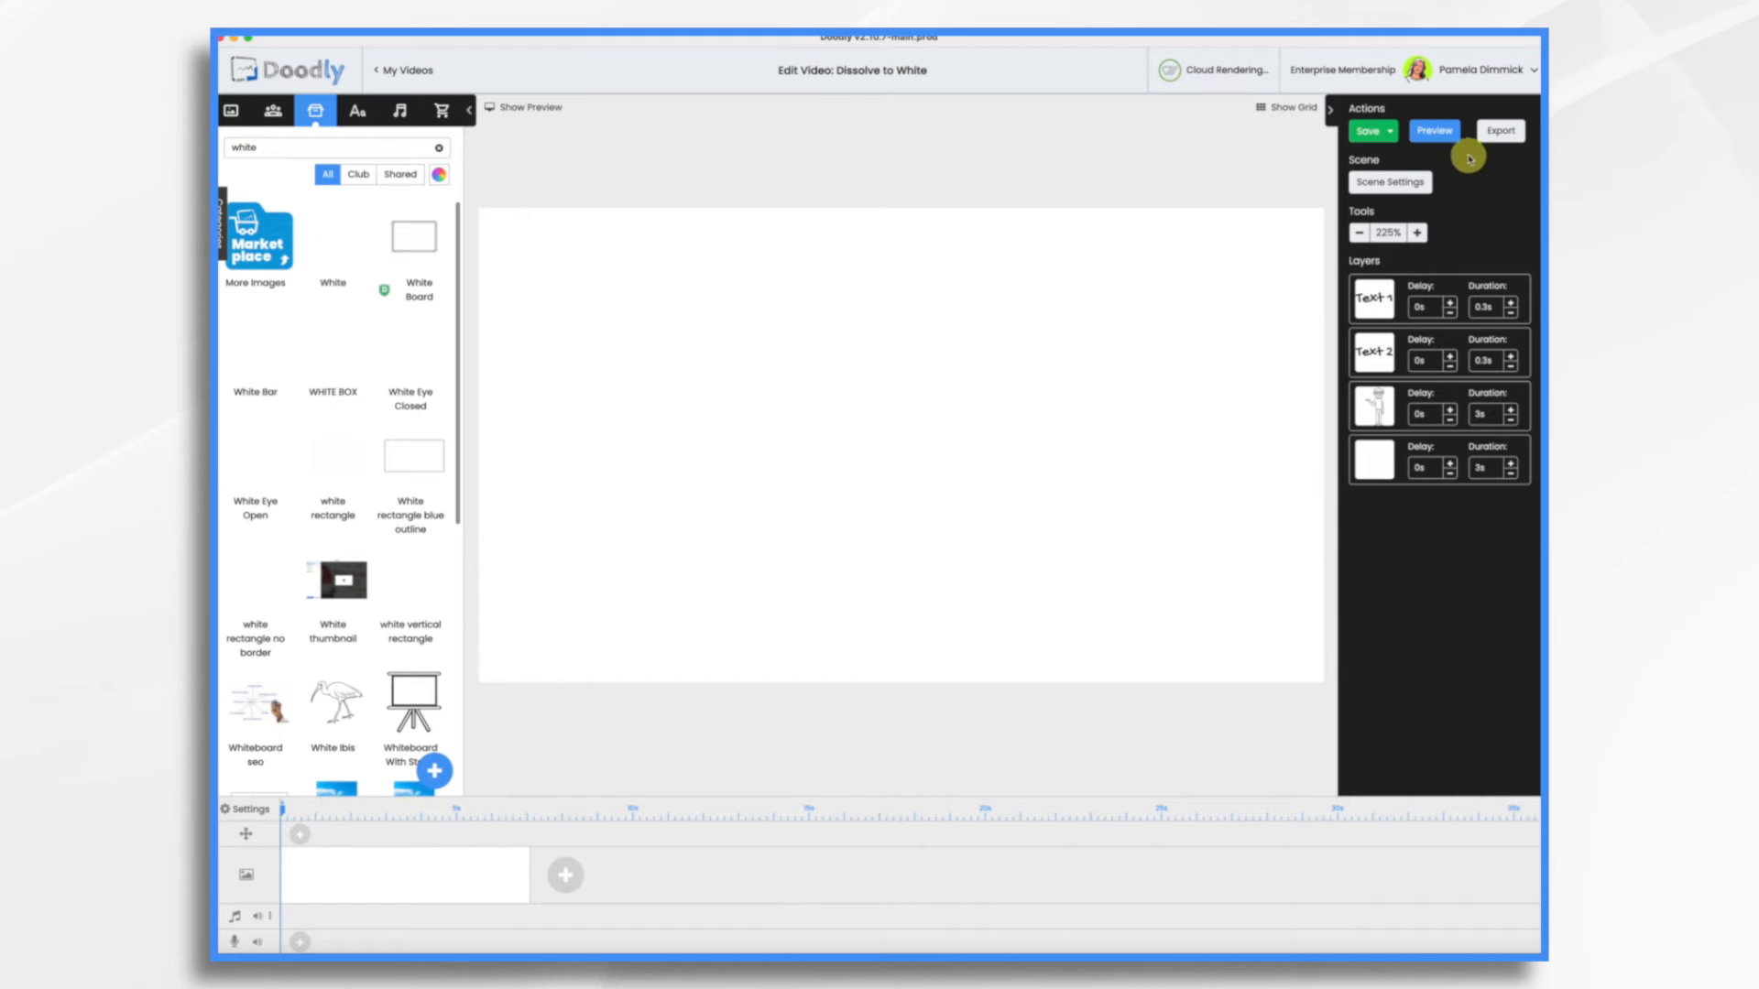
{"action": "left_click", "coordinate": [1438, 131]}
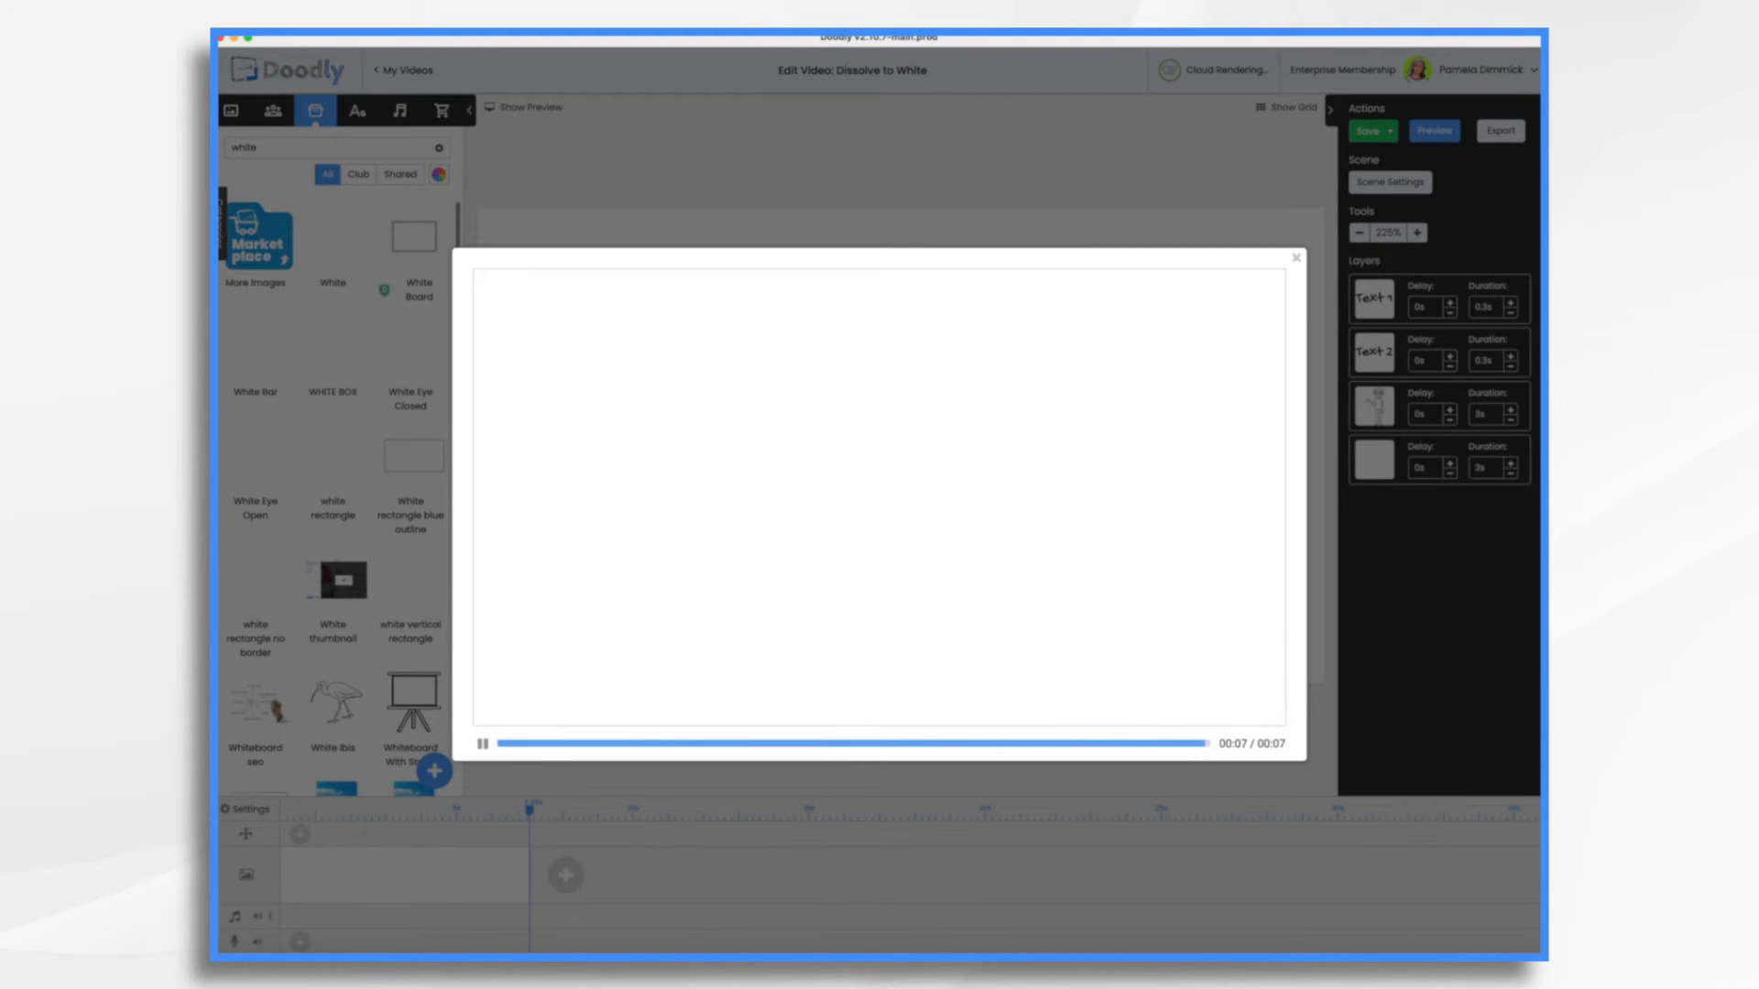
{"action": "left_click", "coordinate": [1297, 261]}
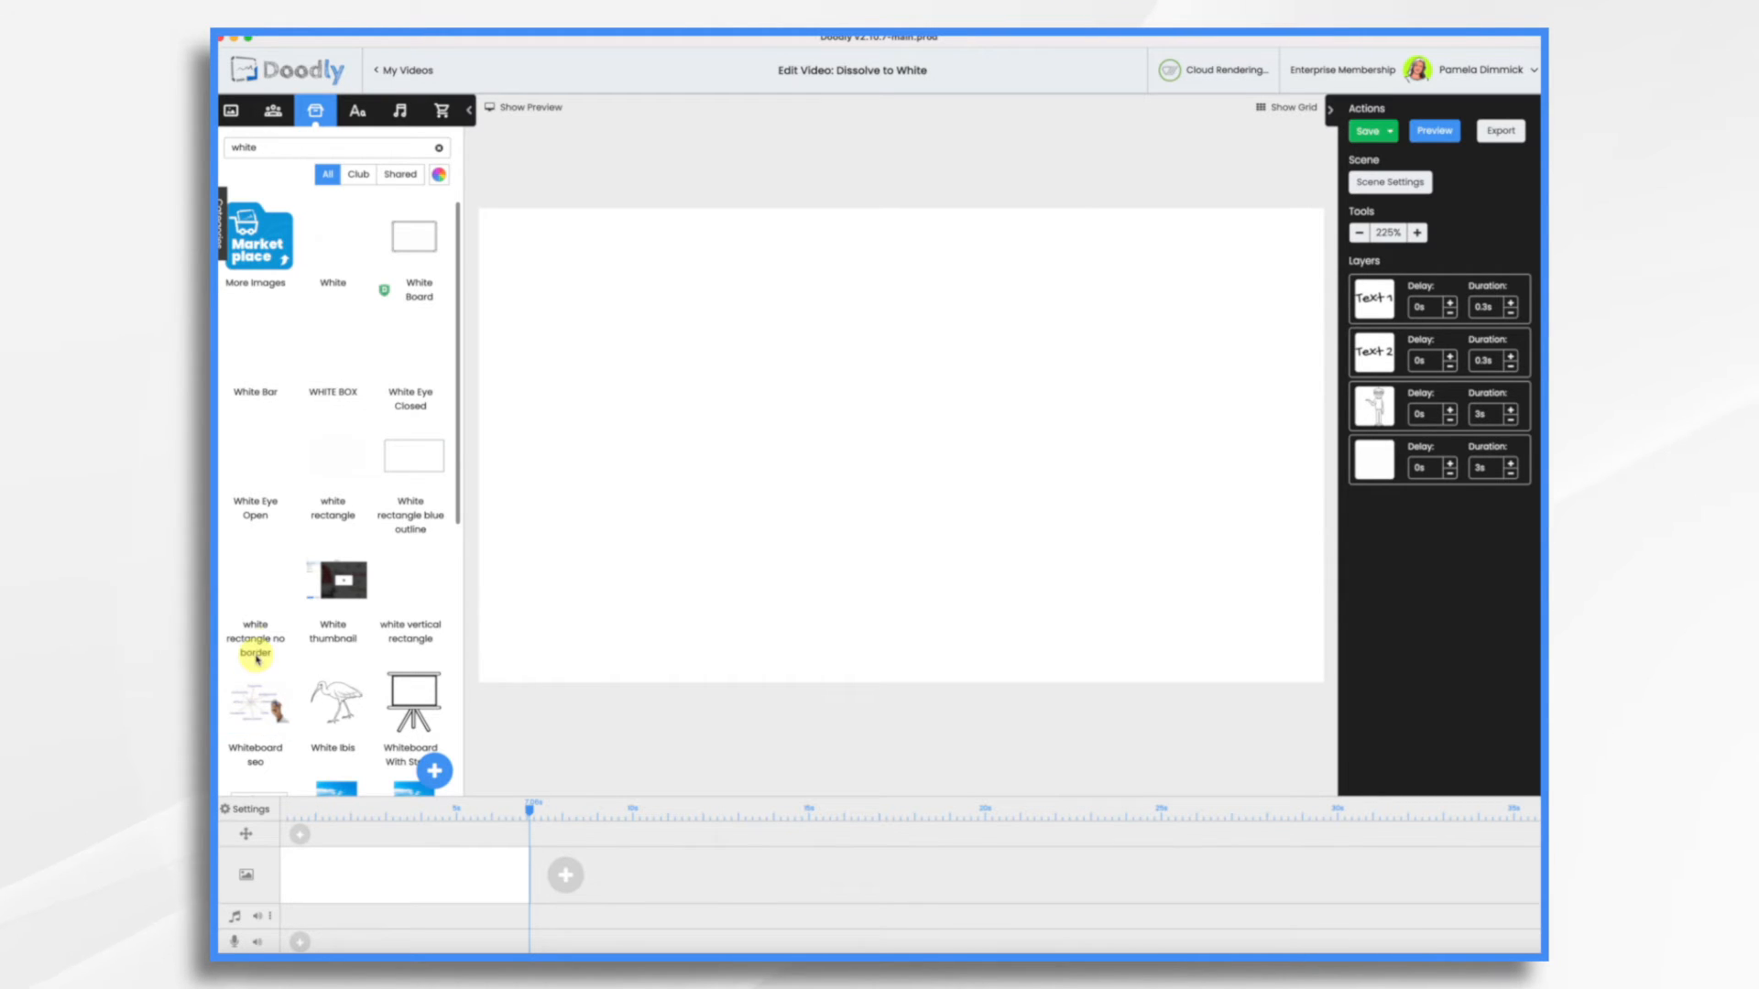
Add the sitting shepherd dog image from the "white" prop results to the scene as a new layer over the white rectangle
{"action": "scroll", "coordinate": [353, 605], "scroll_direction": "down", "scroll_amount": 4}
{"action": "scroll", "coordinate": [355, 612], "scroll_direction": "down", "scroll_amount": 2}
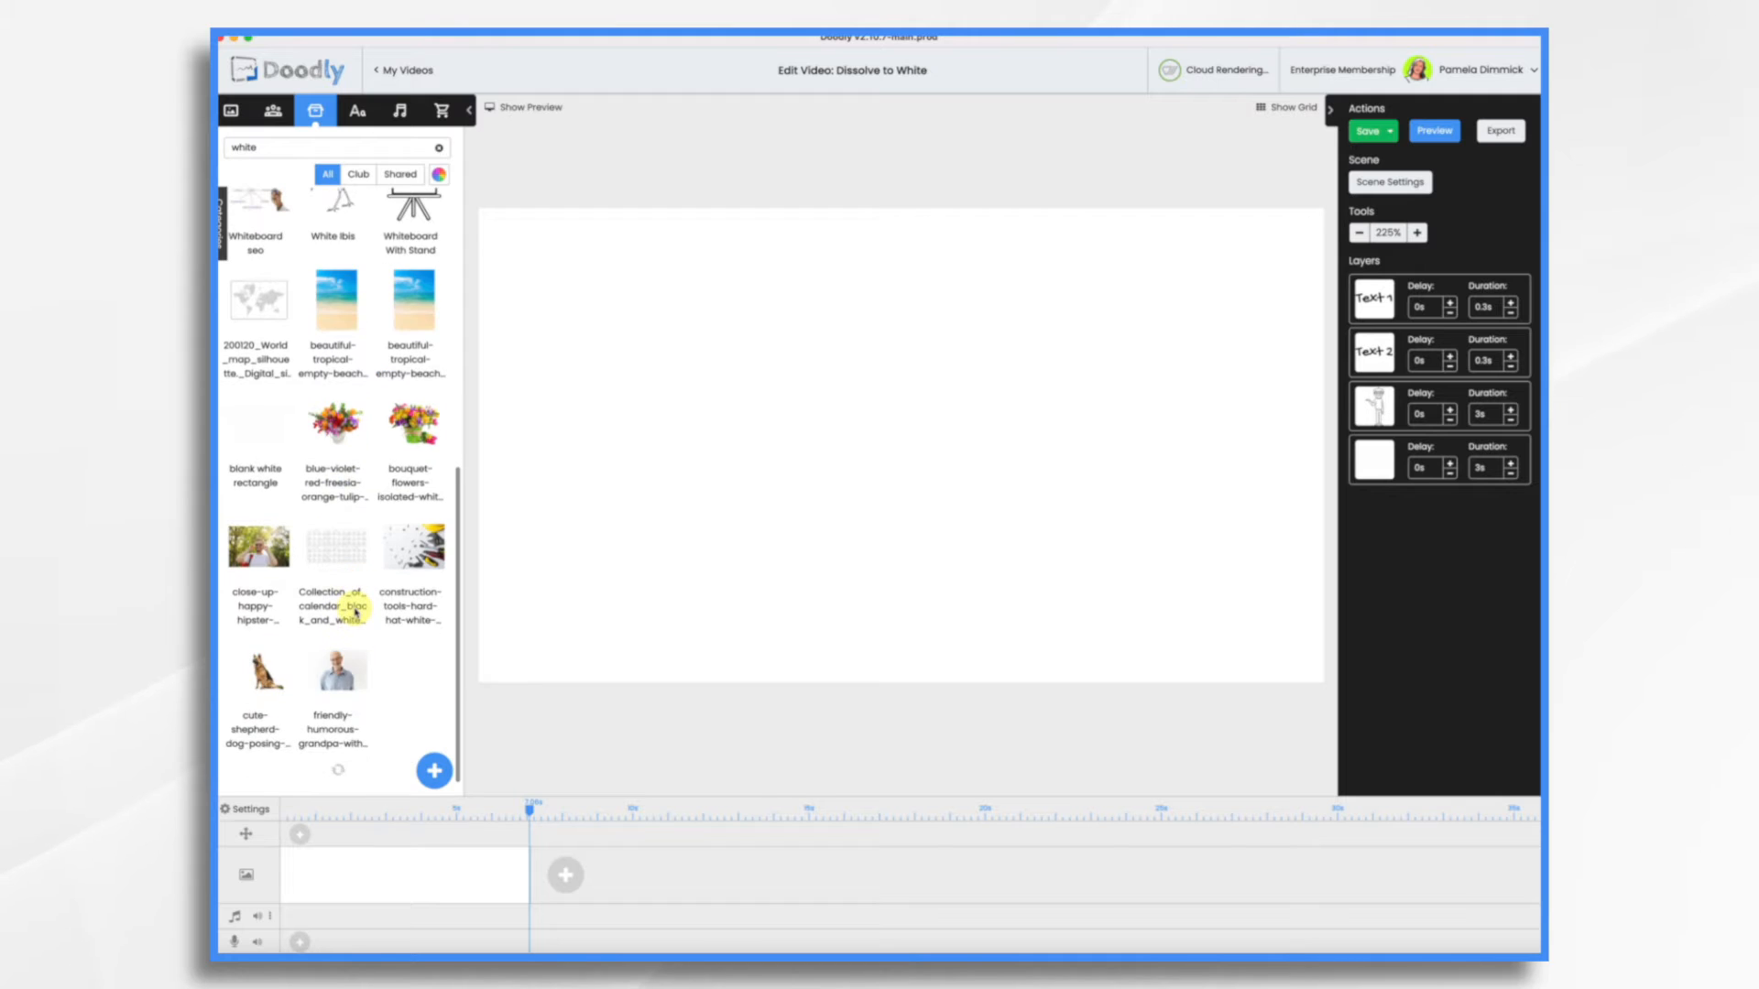
{"action": "scroll", "coordinate": [355, 612], "scroll_direction": "down", "scroll_amount": 2}
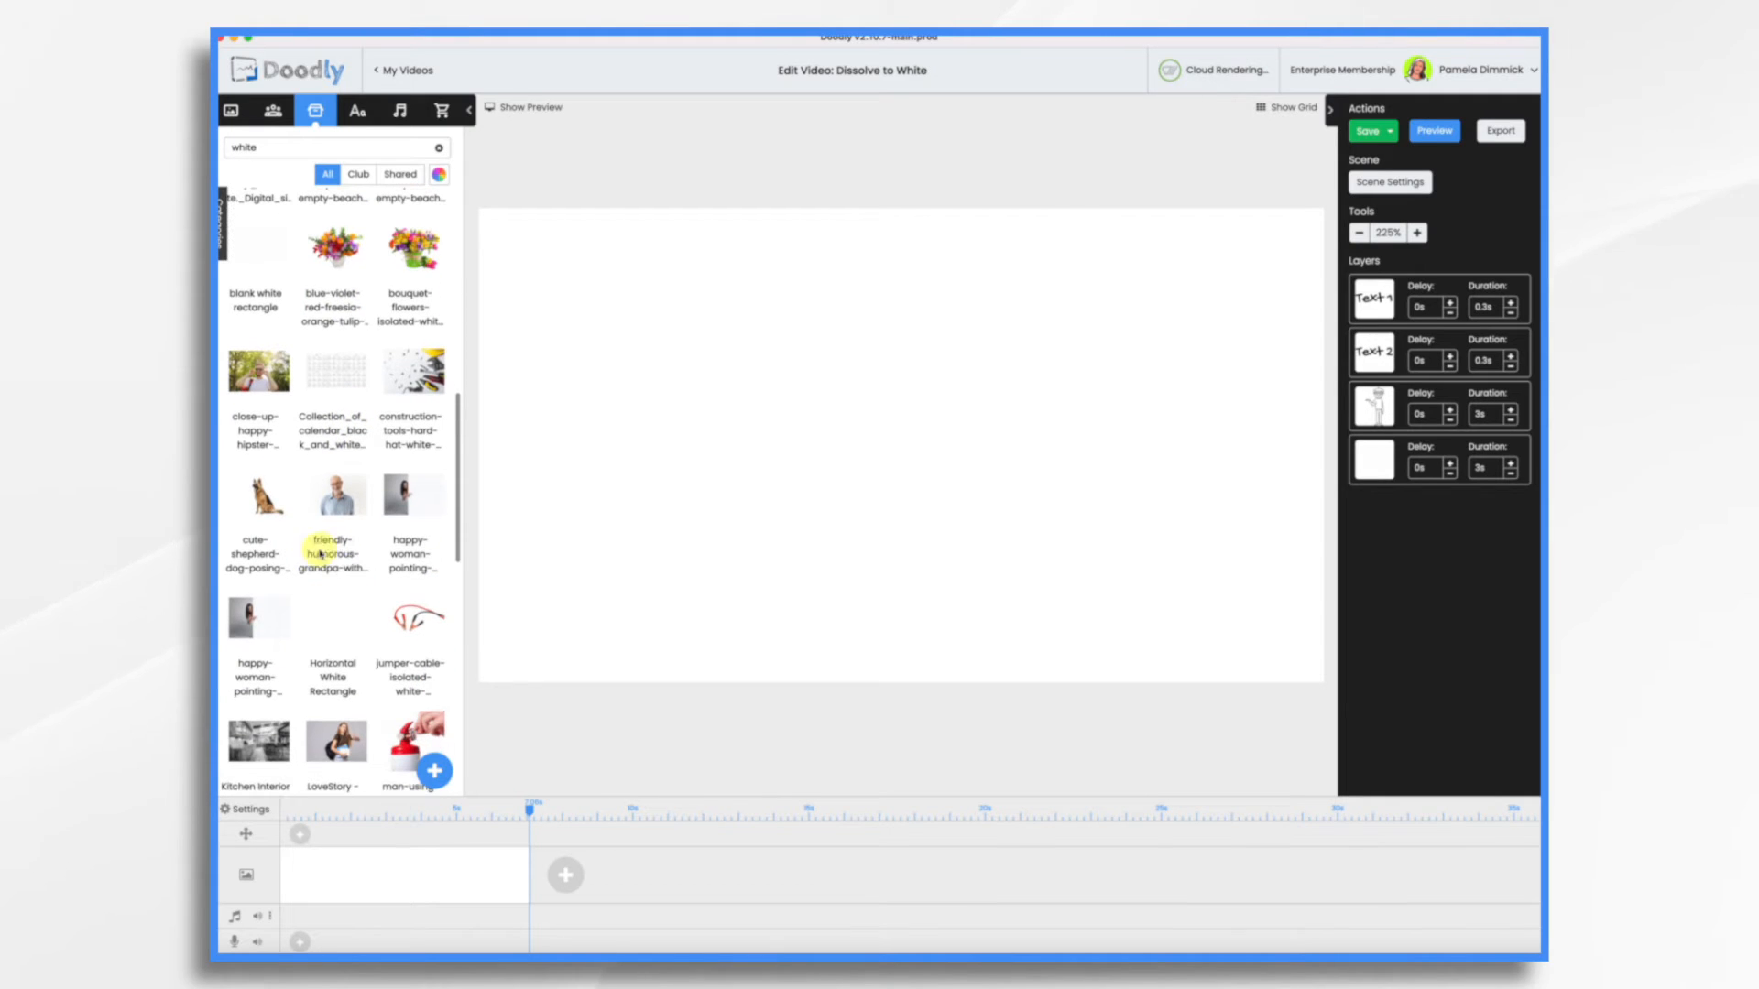
{"action": "left_click_drag", "start_coordinate": [261, 494], "coordinate": [838, 466]}
{"action": "left_click", "coordinate": [822, 522]}
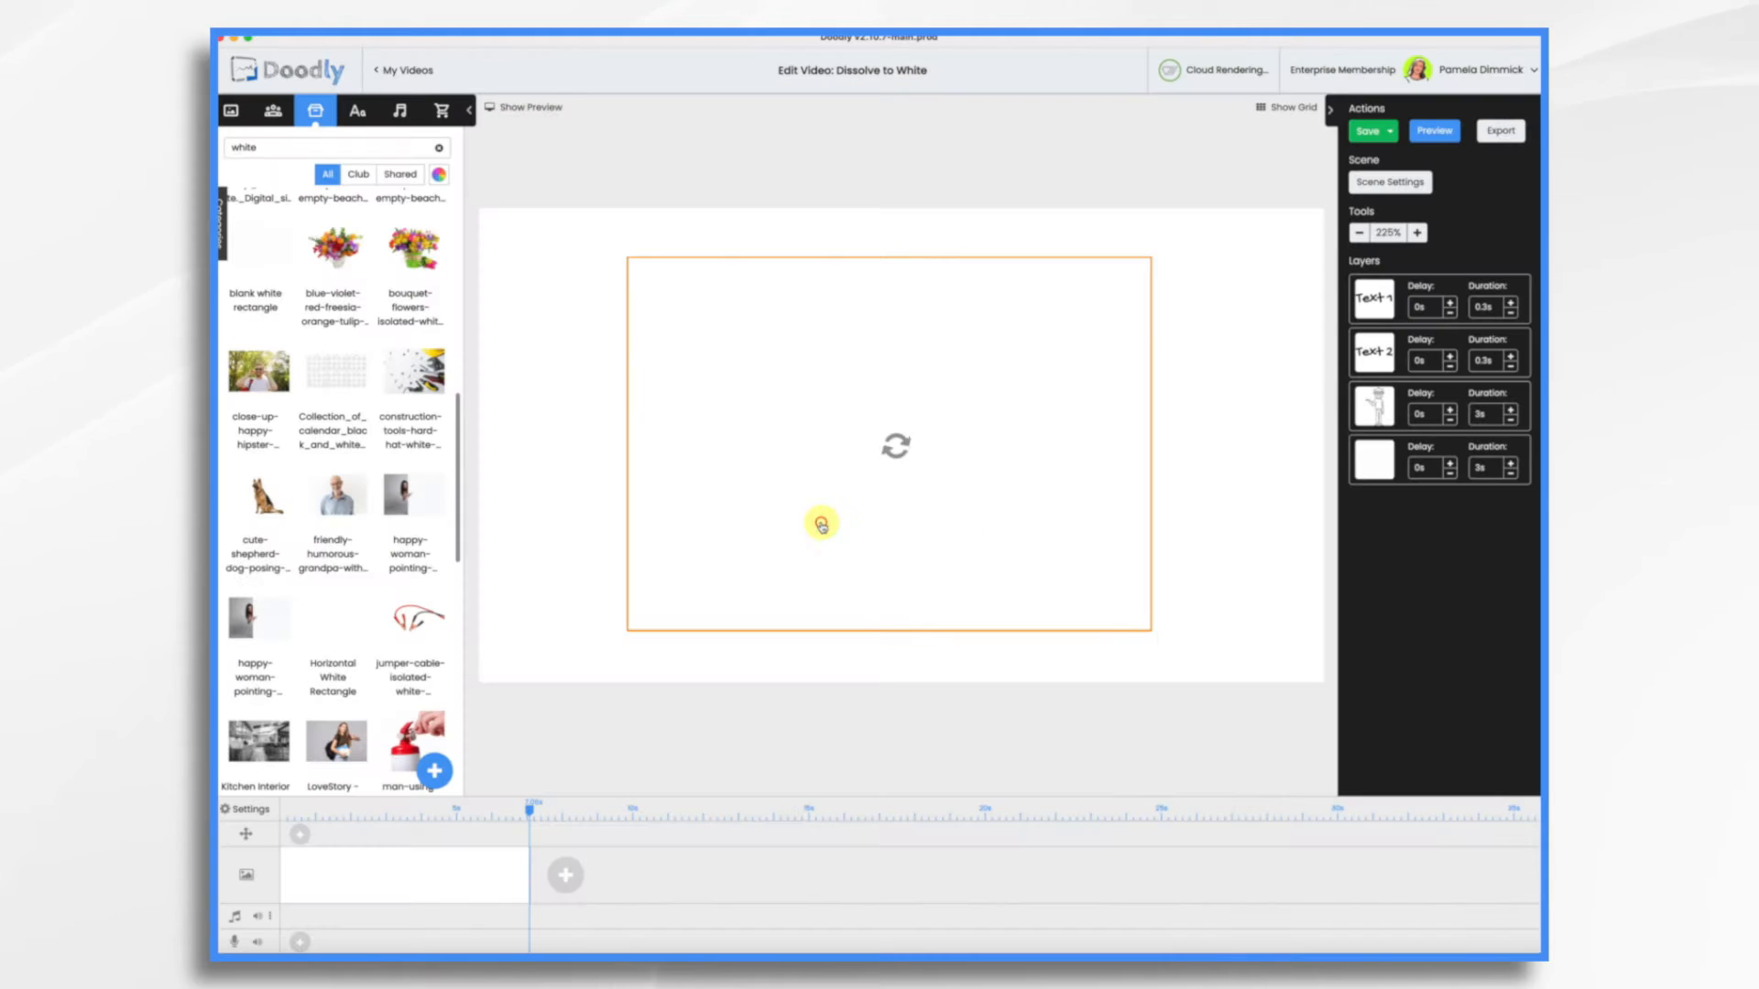
Save the shepherd dog asset with its reveal mode set to Fade and preview the video
{"action": "left_click", "coordinate": [1078, 245]}
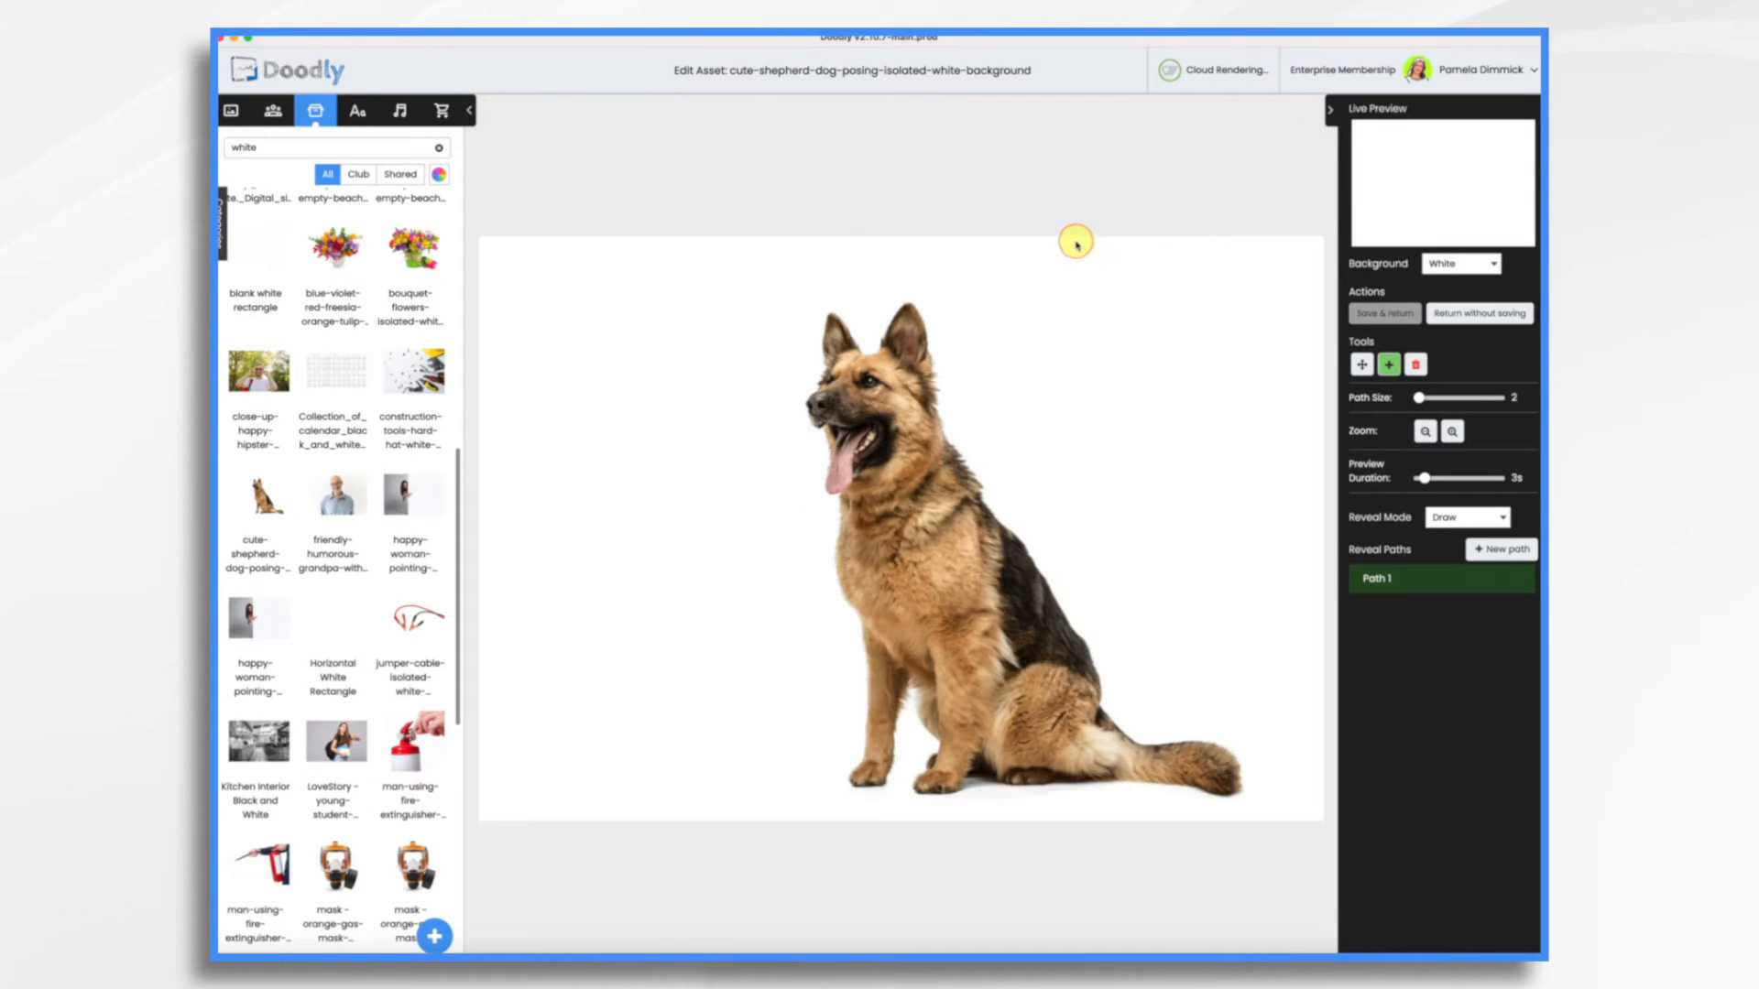
{"action": "left_click", "coordinate": [1472, 521]}
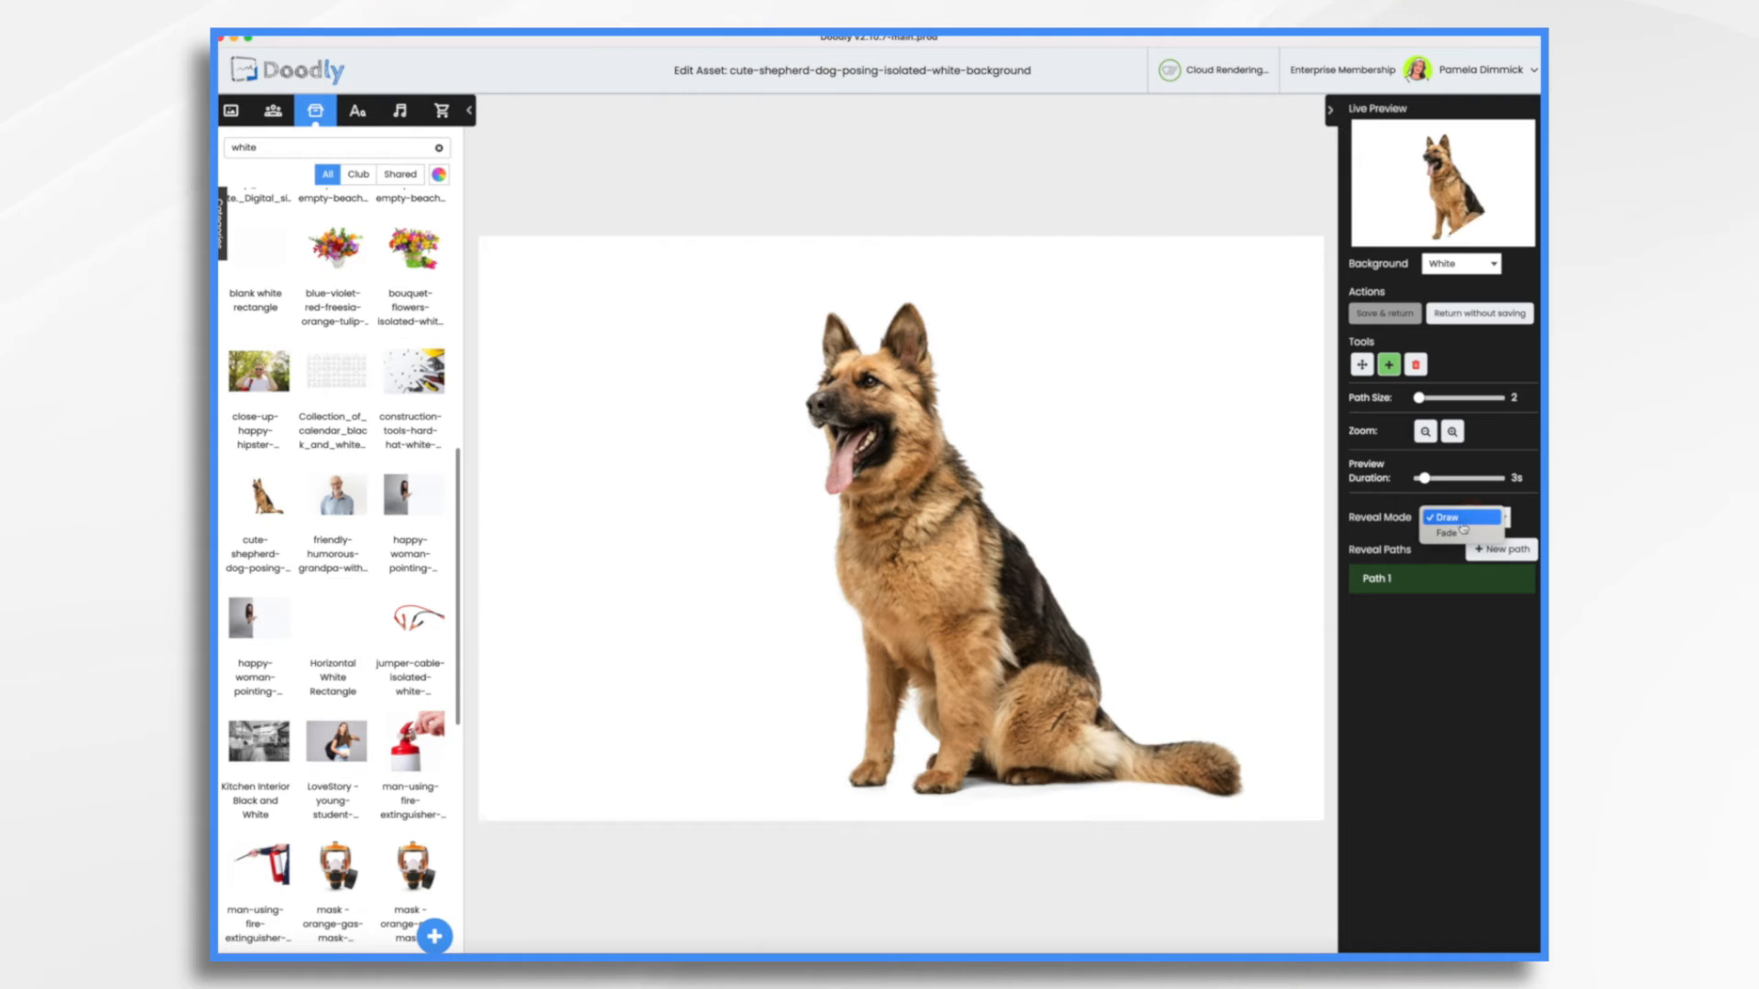
{"action": "left_click", "coordinate": [1457, 536]}
{"action": "left_click", "coordinate": [1384, 314]}
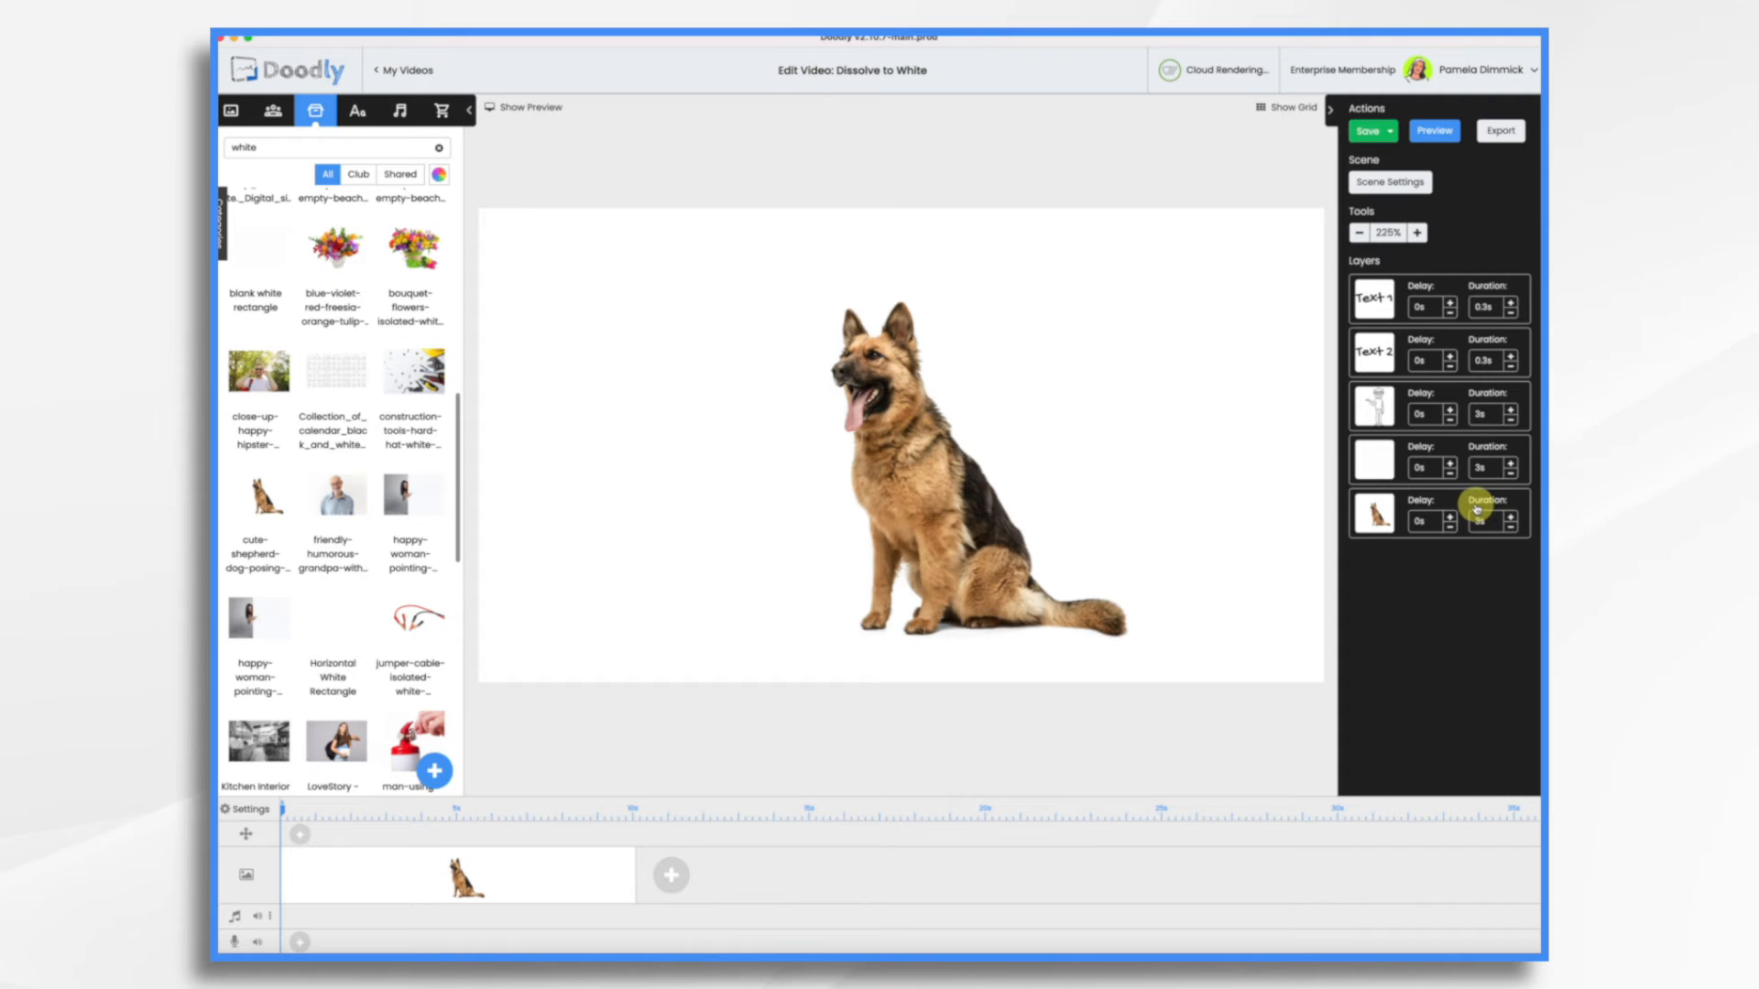
{"action": "left_click", "coordinate": [1443, 136]}
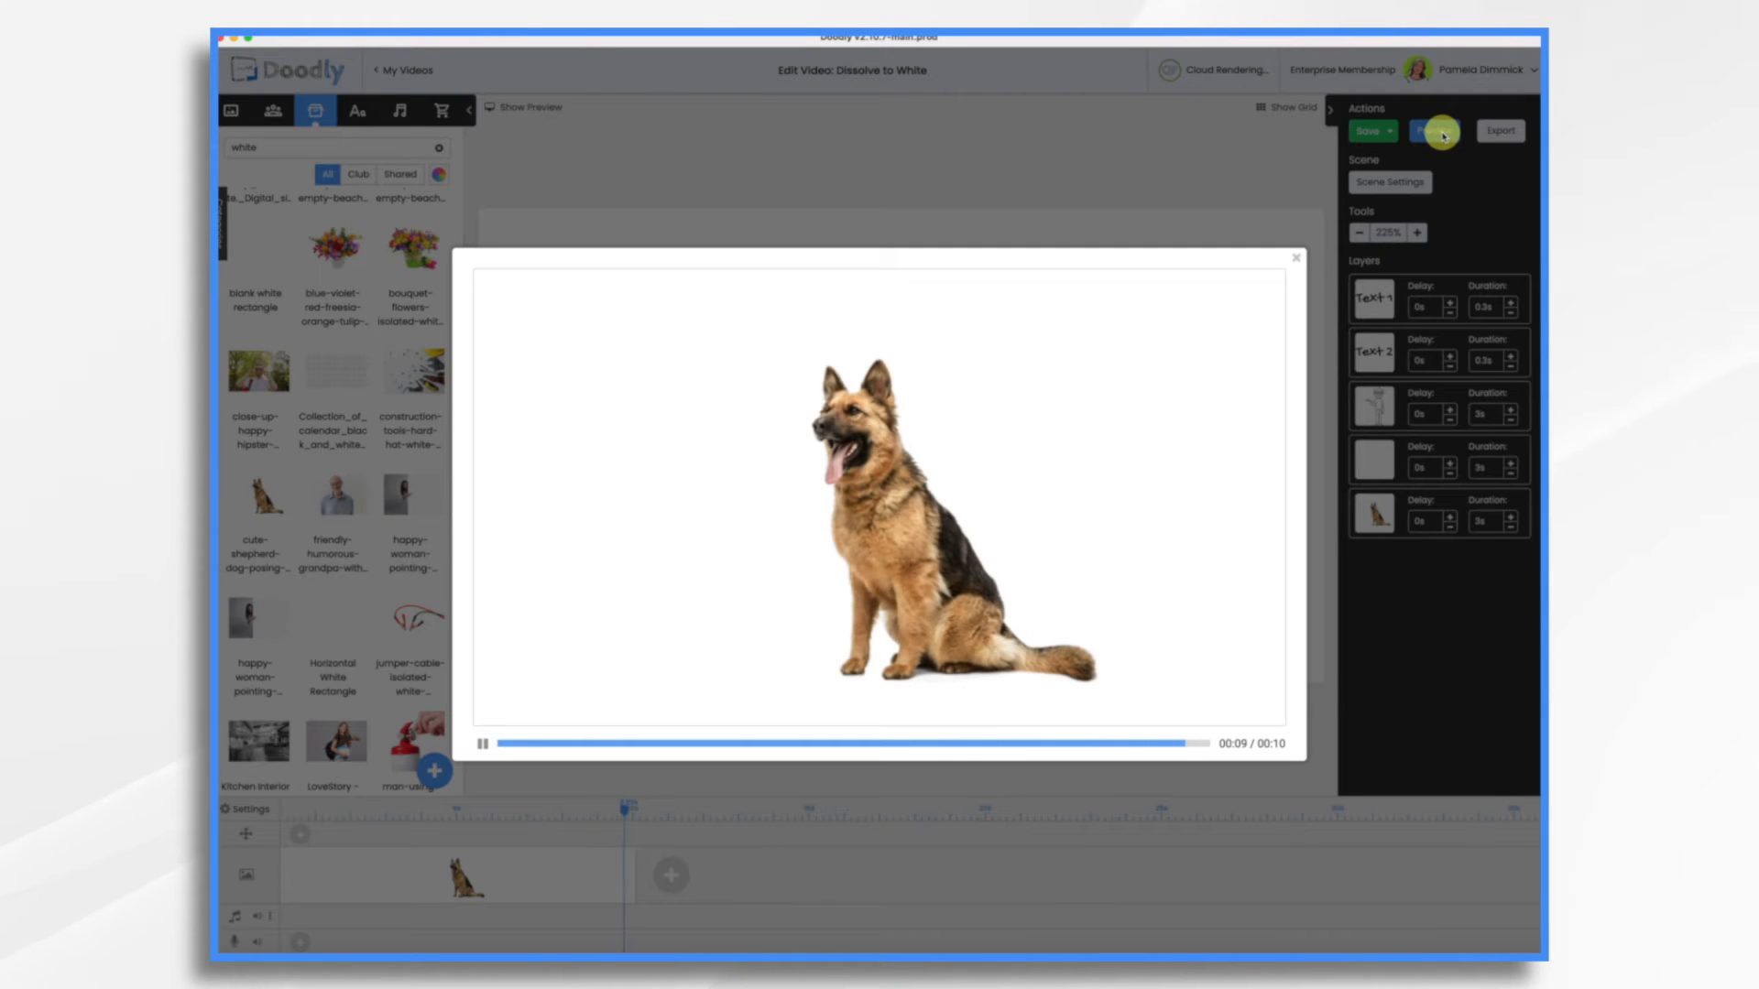
{"action": "left_click", "coordinate": [1299, 263]}
Set the duration of the white rectangle and dog layers to 1s each and preview the video
{"action": "left_click", "coordinate": [1511, 474]}
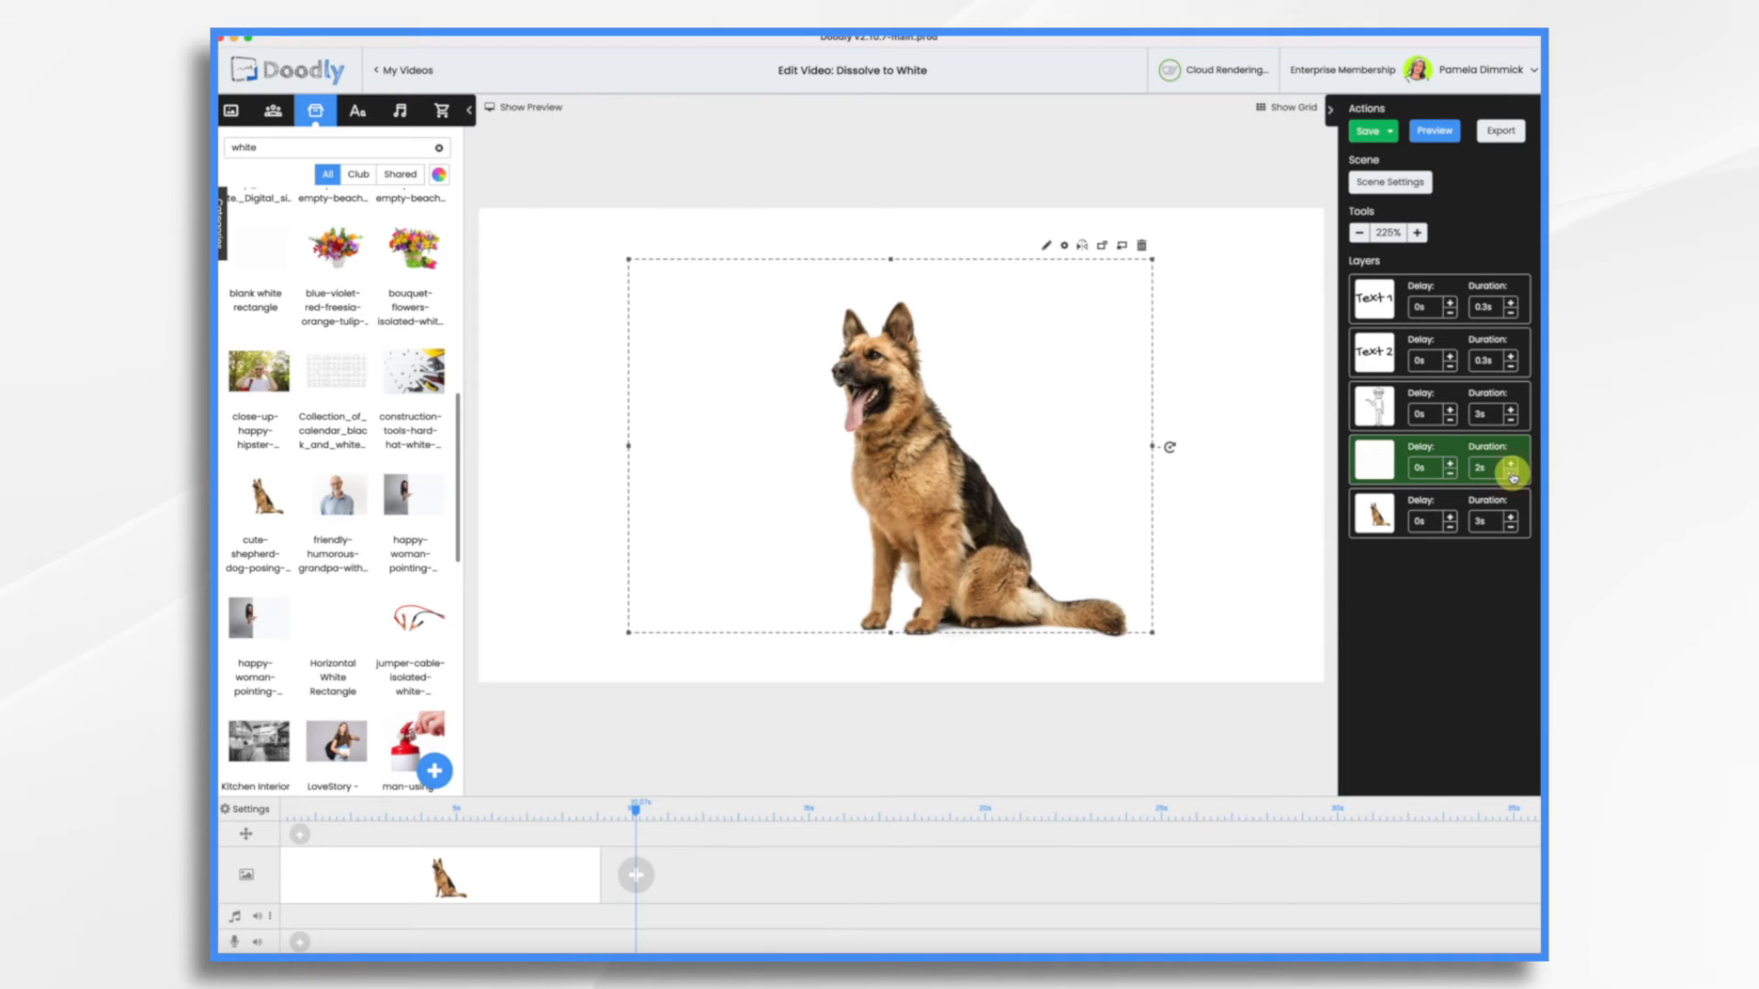
{"action": "left_click", "coordinate": [1512, 474]}
{"action": "left_click", "coordinate": [1511, 473]}
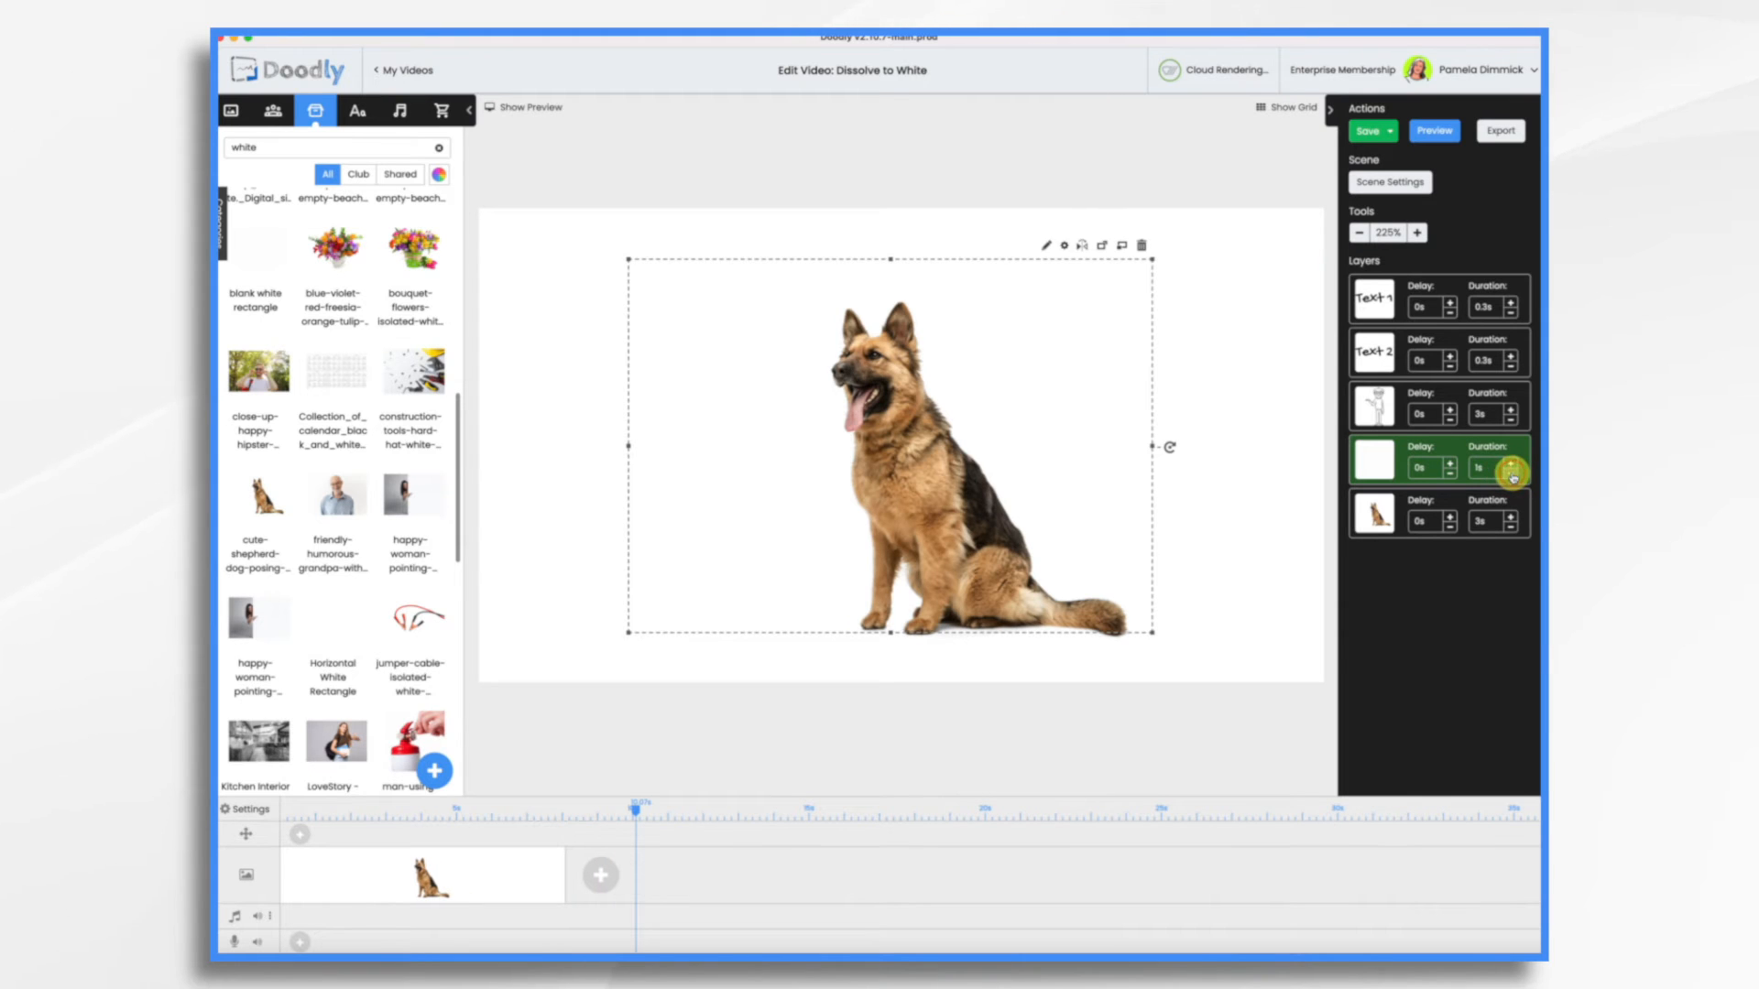
{"action": "left_click", "coordinate": [1512, 528]}
{"action": "left_click", "coordinate": [1511, 528]}
{"action": "left_click", "coordinate": [1511, 527]}
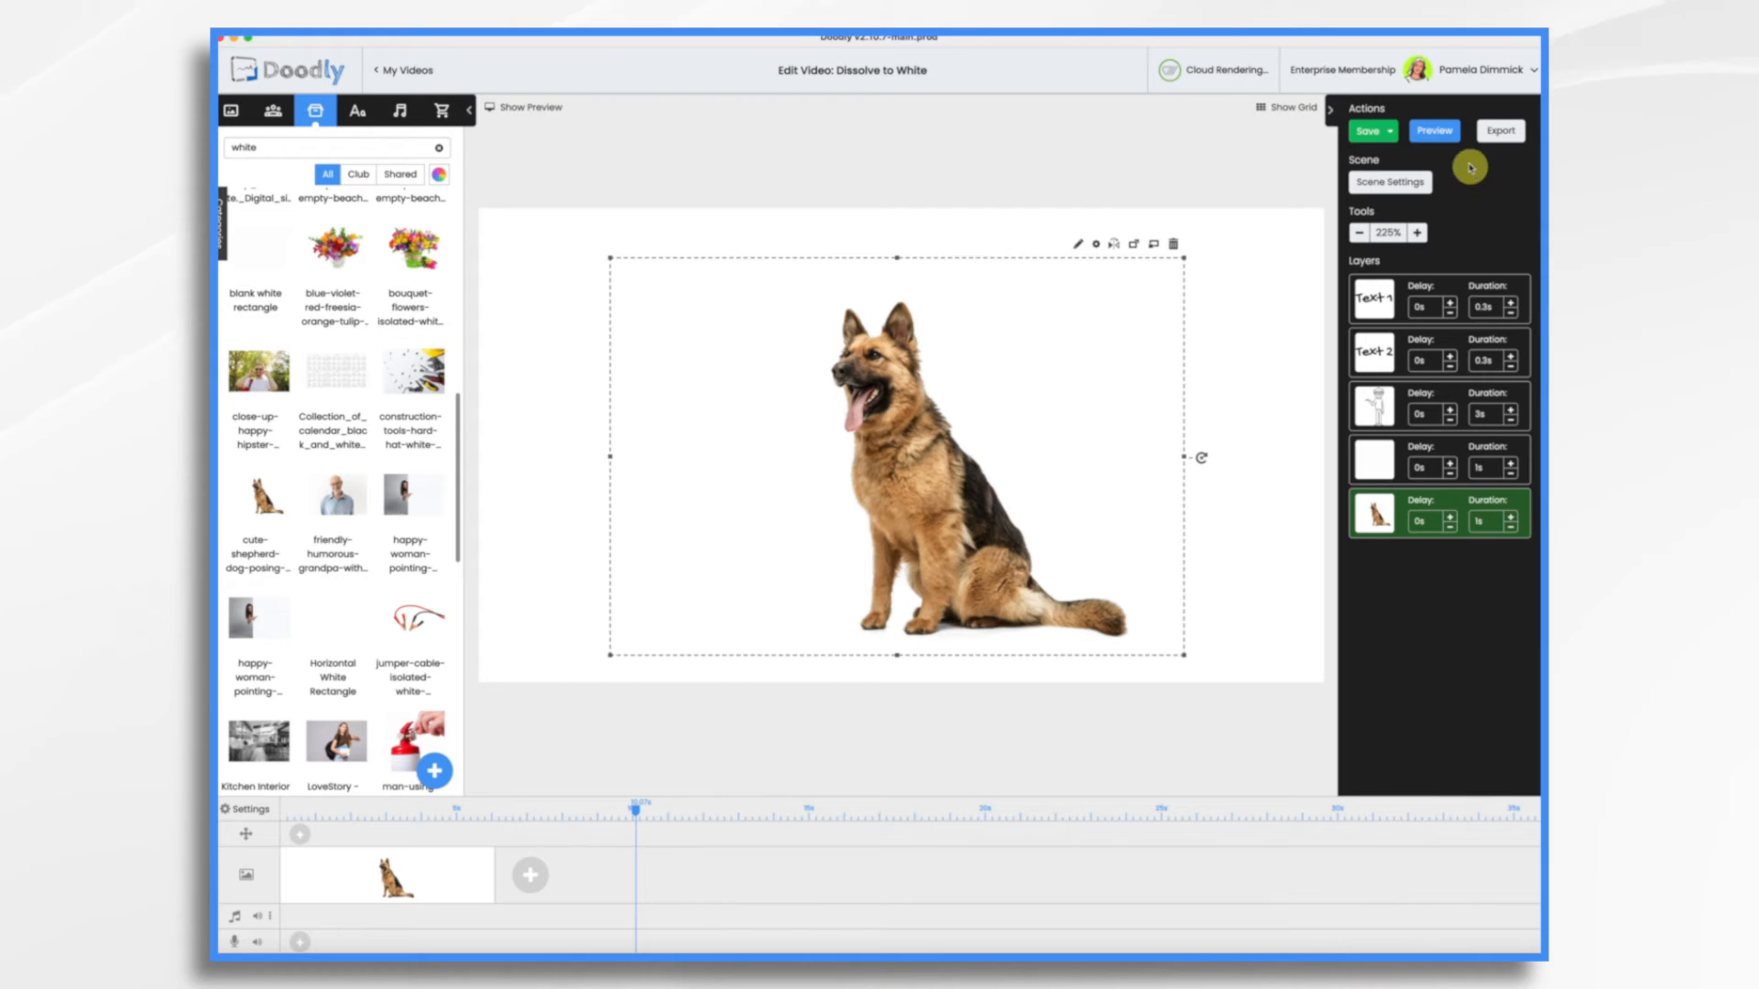
{"action": "left_click", "coordinate": [1448, 140]}
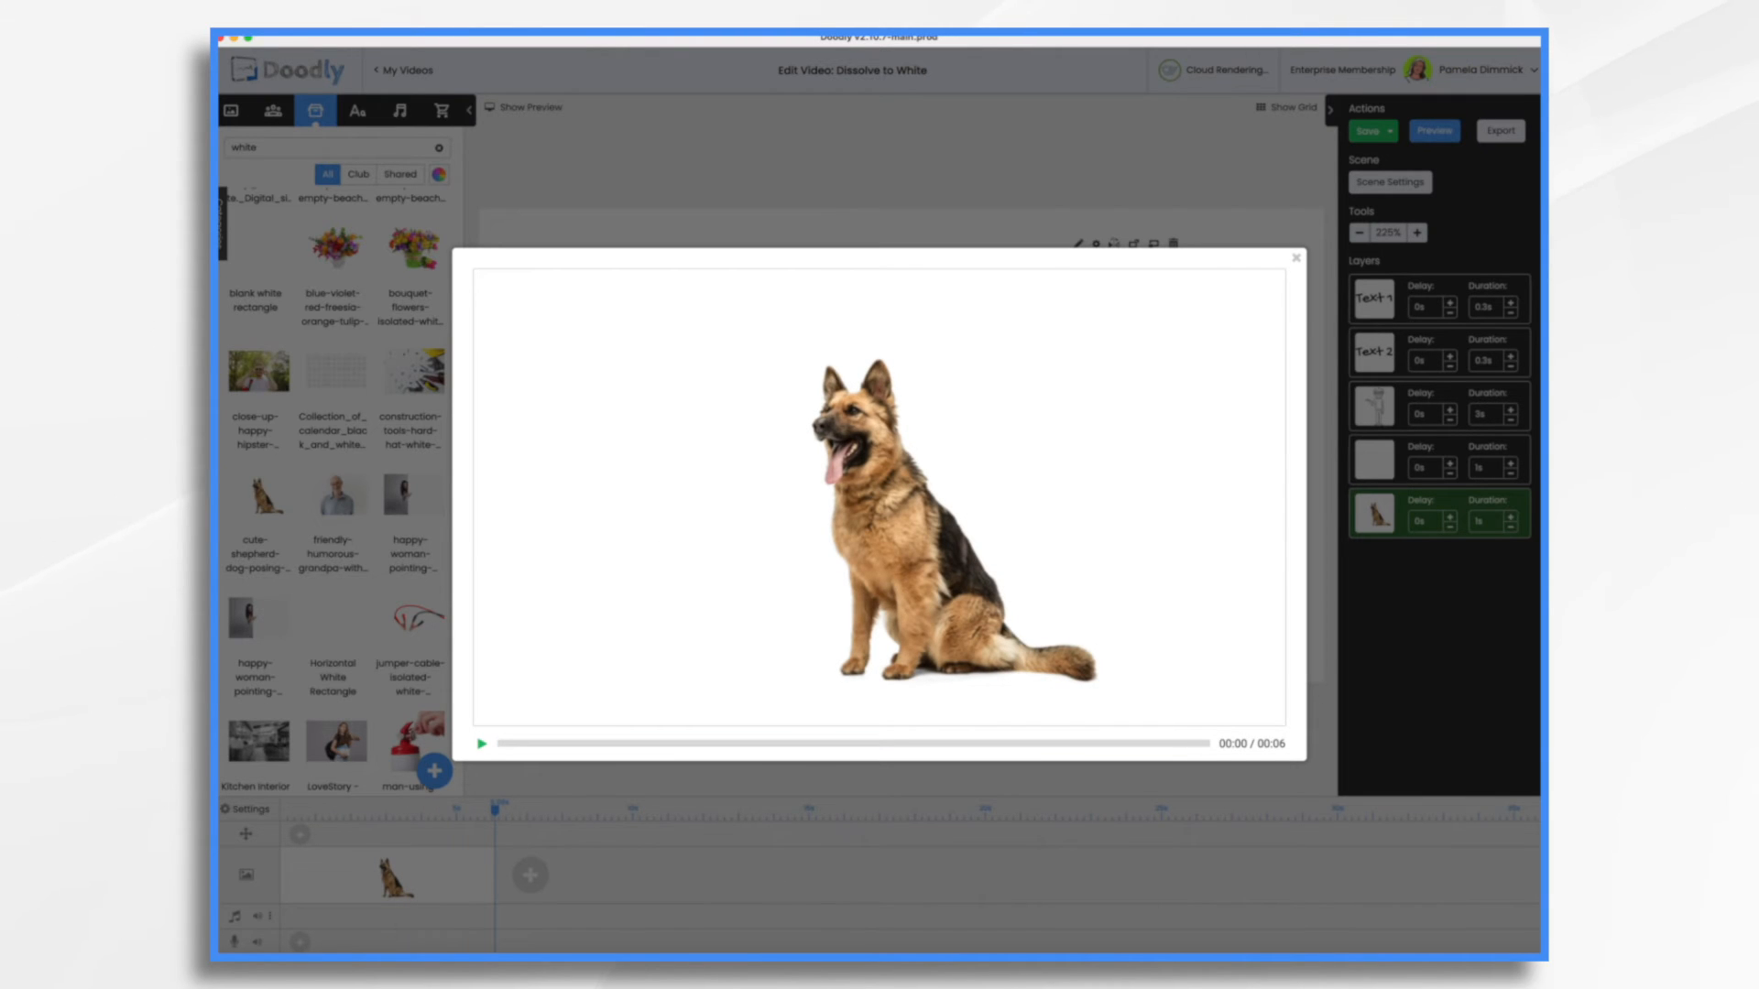
{"action": "left_click", "coordinate": [1297, 261]}
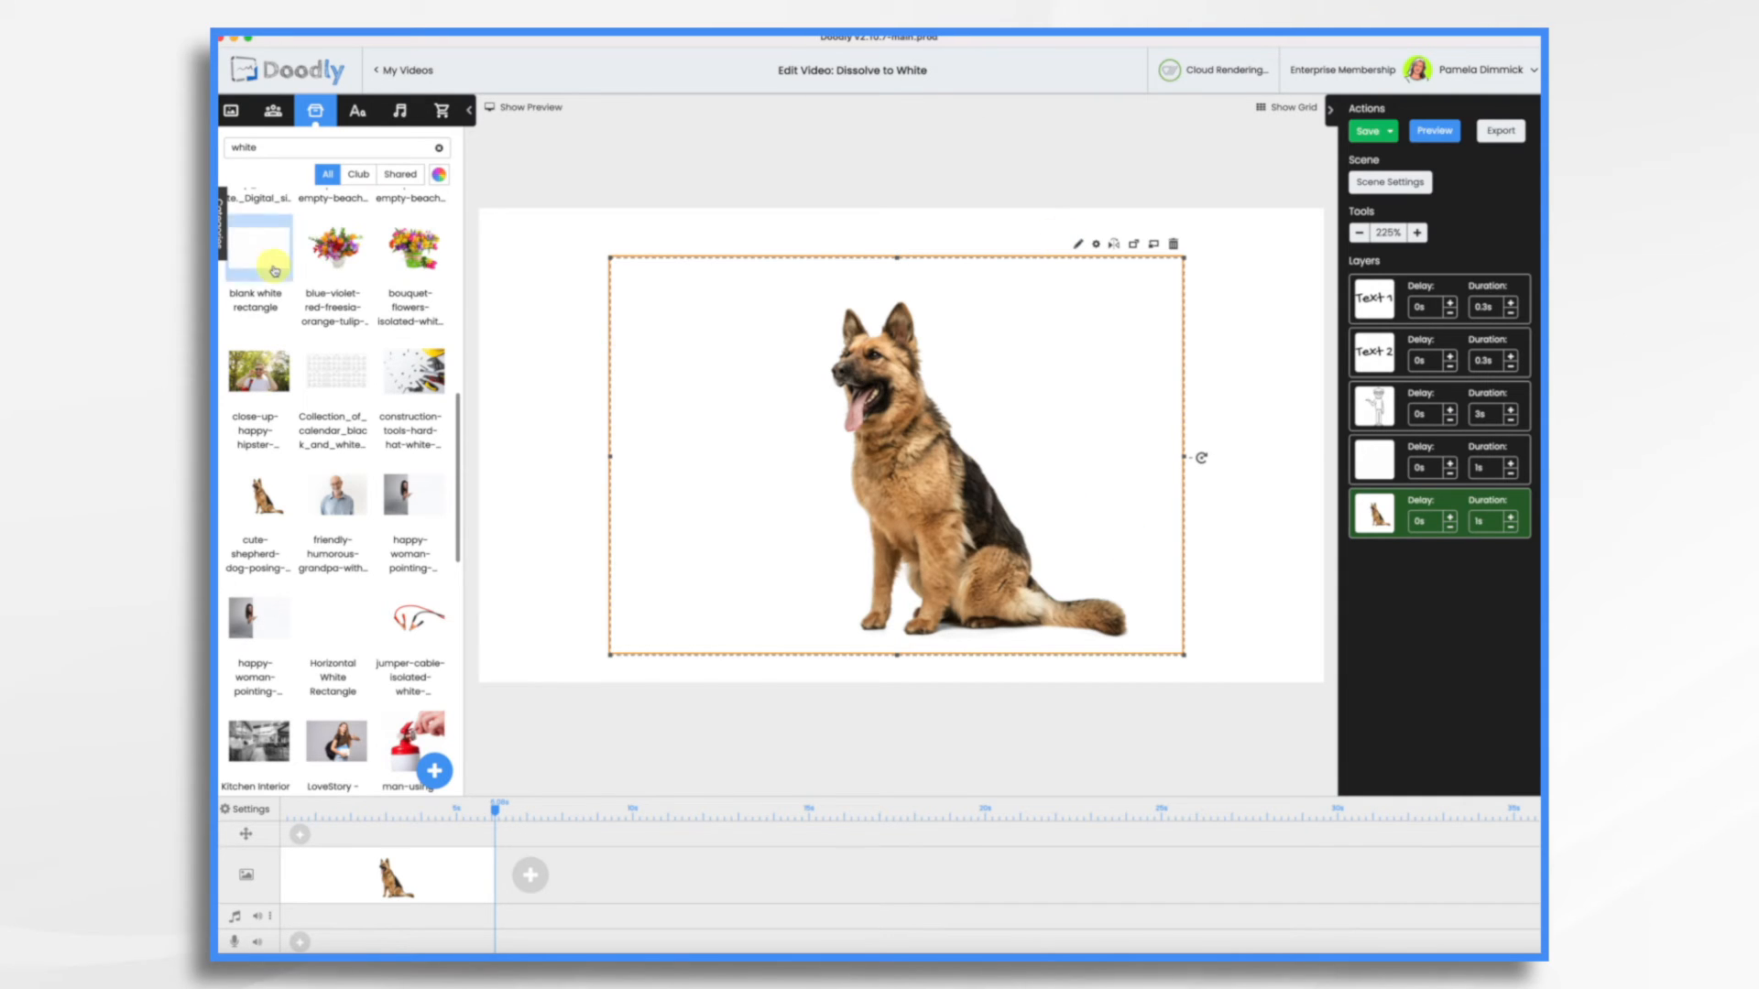
Search the props for "black re" and add the larger Black rectangle to the scene without replacing the dog image
{"action": "double_click", "coordinate": [282, 145]}
{"action": "key", "text": "BackSpace"}
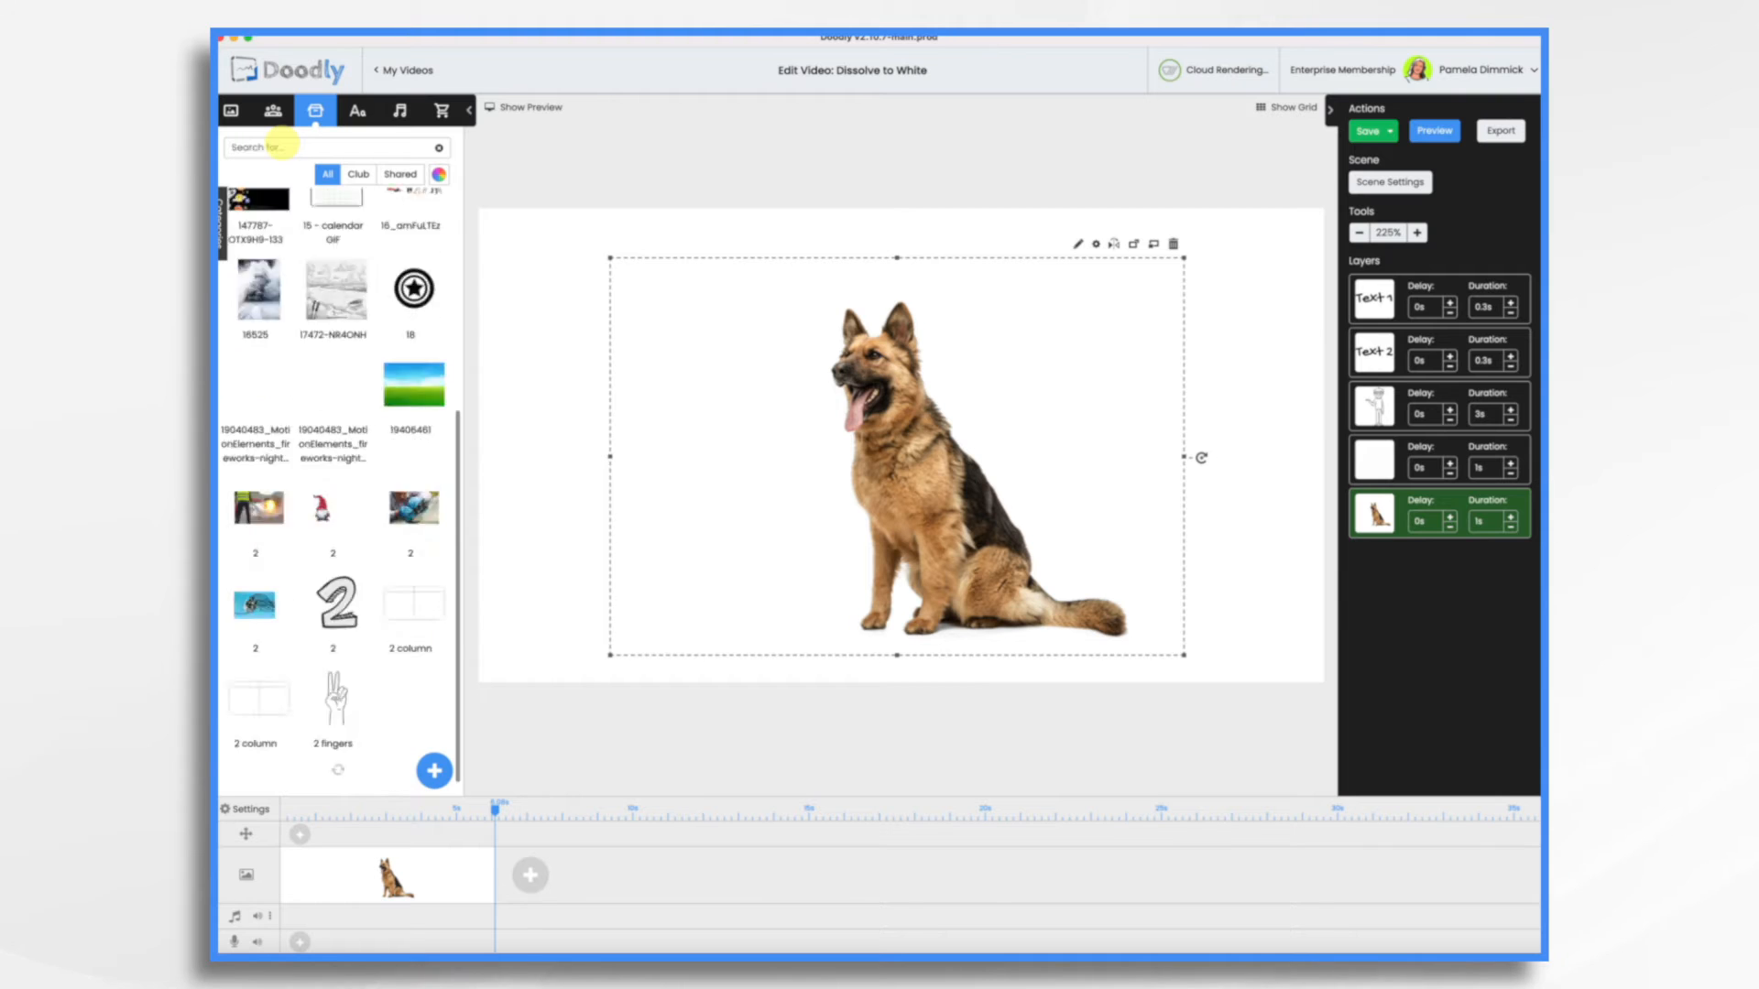
{"action": "type", "text": "black re"}
{"action": "left_click_drag", "start_coordinate": [412, 251], "coordinate": [1033, 388]}
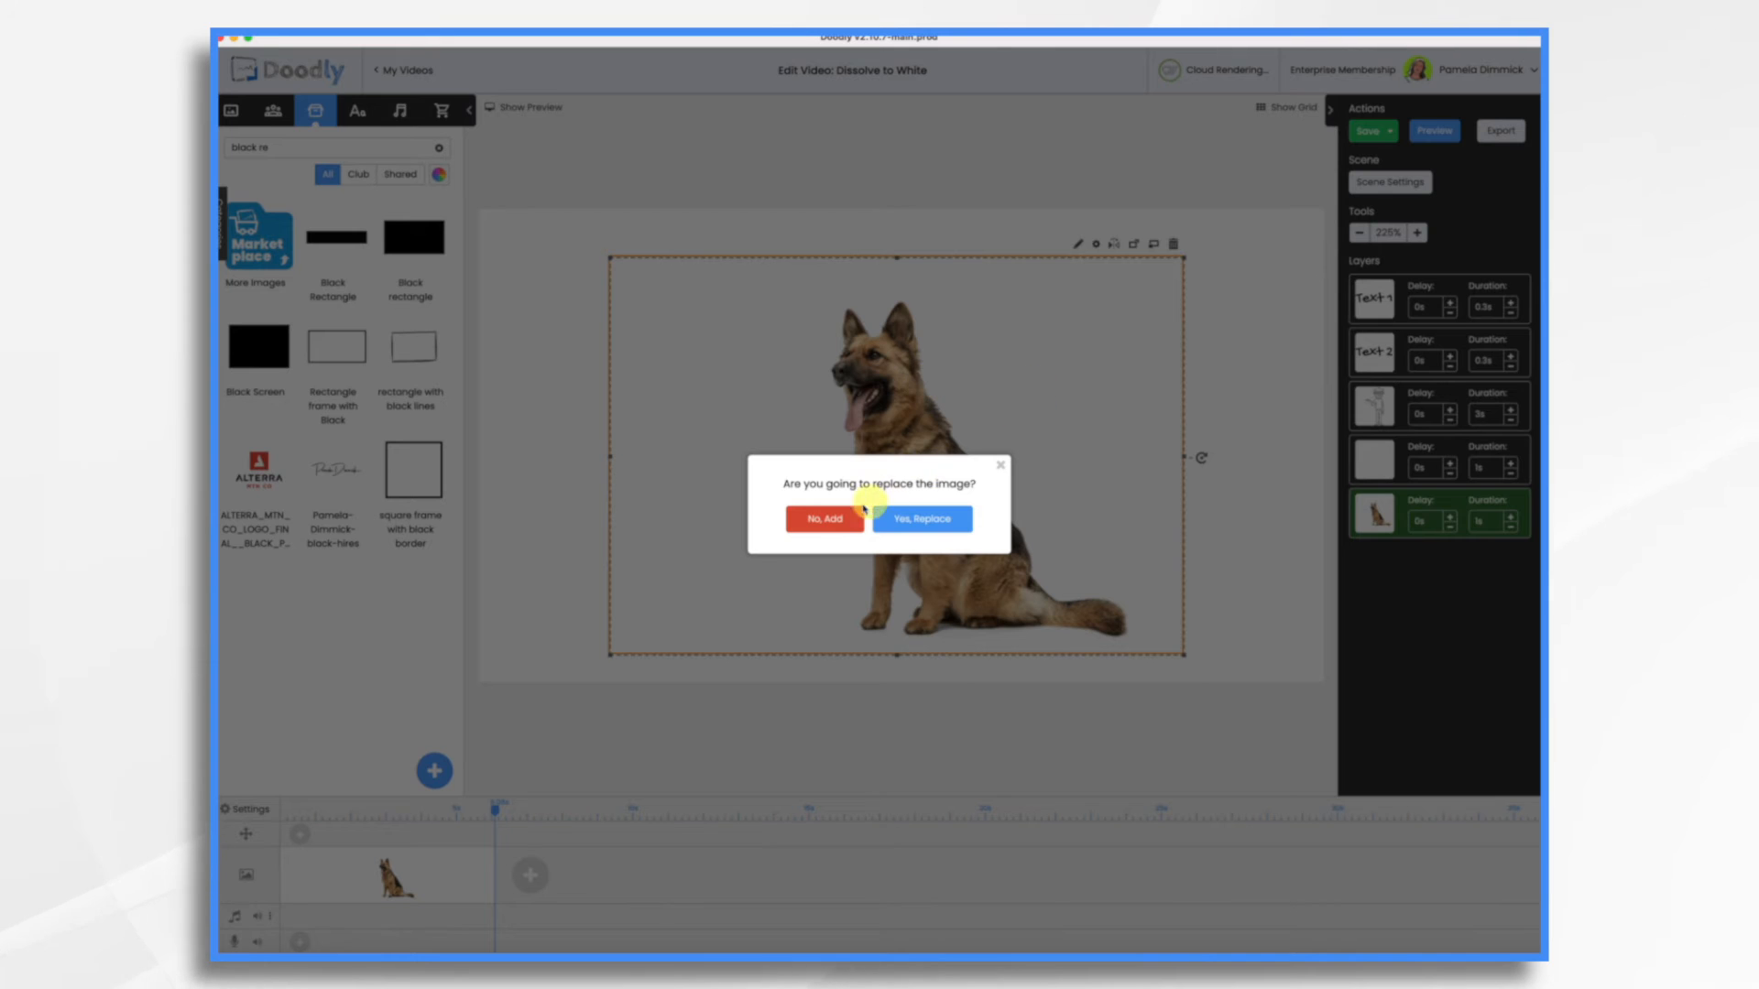
{"action": "left_click", "coordinate": [820, 515]}
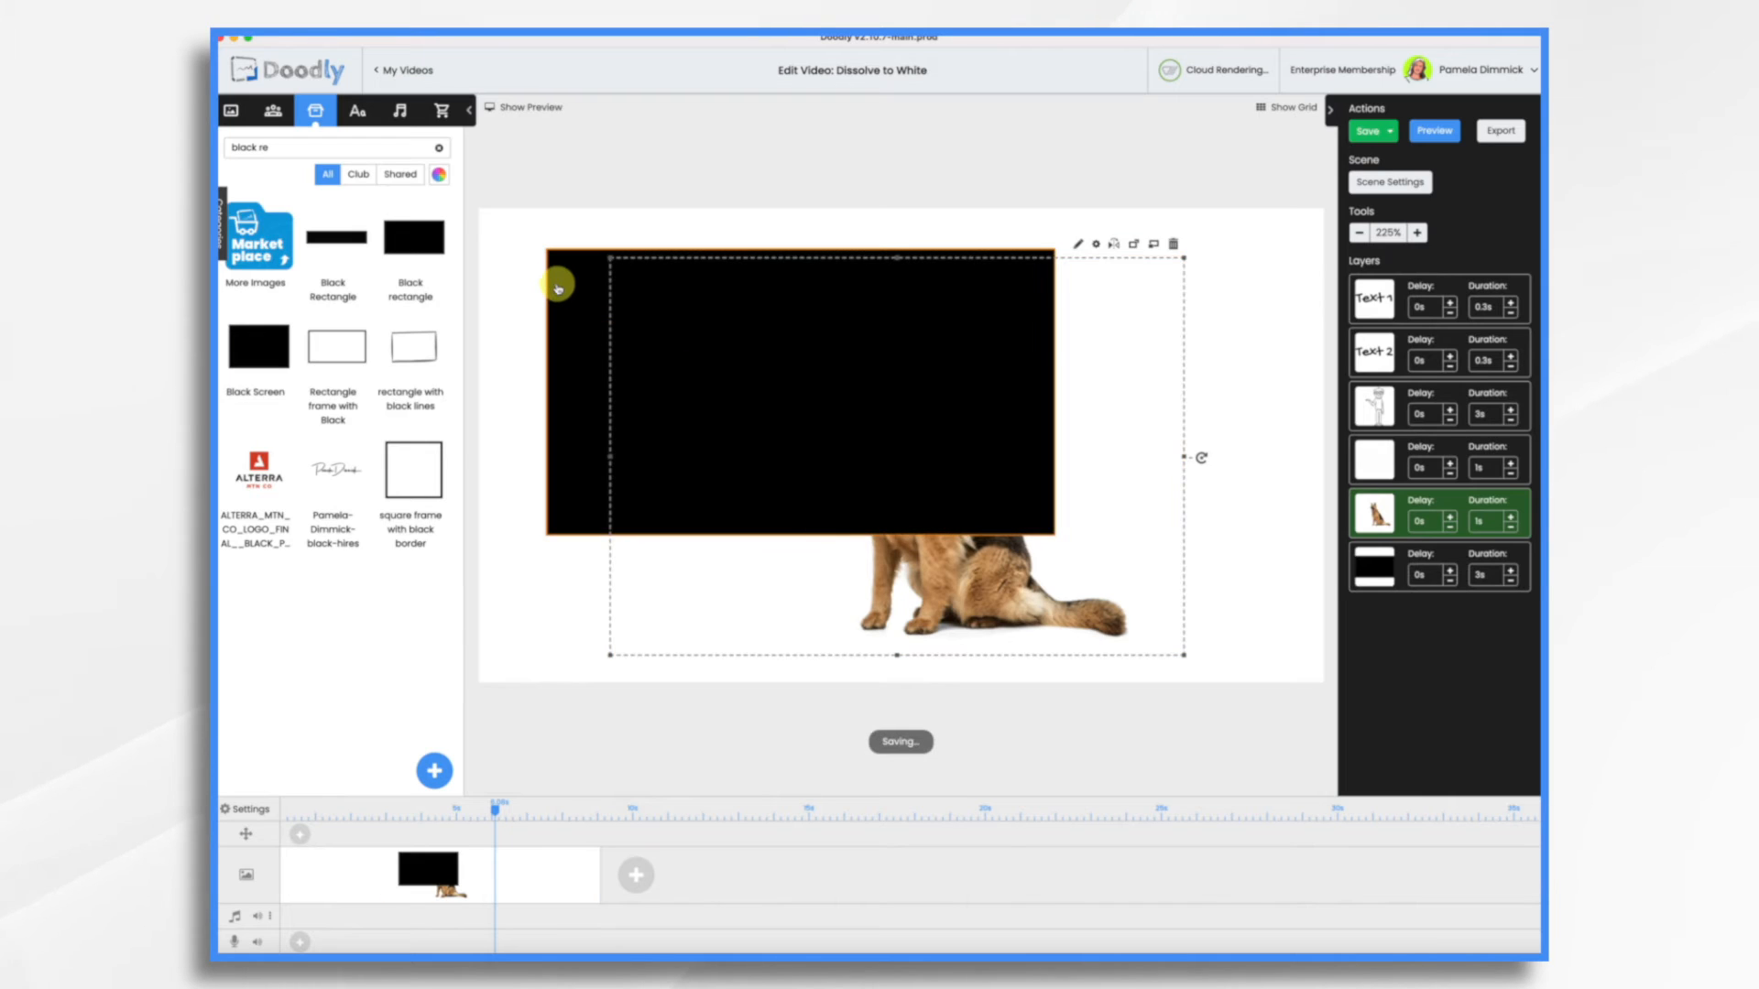
Align the black rectangle with the canvas's upper-left corner and enlarge it to cover the whole canvas
{"action": "left_click", "coordinate": [558, 288]}
{"action": "left_click_drag", "start_coordinate": [558, 283], "coordinate": [484, 233]}
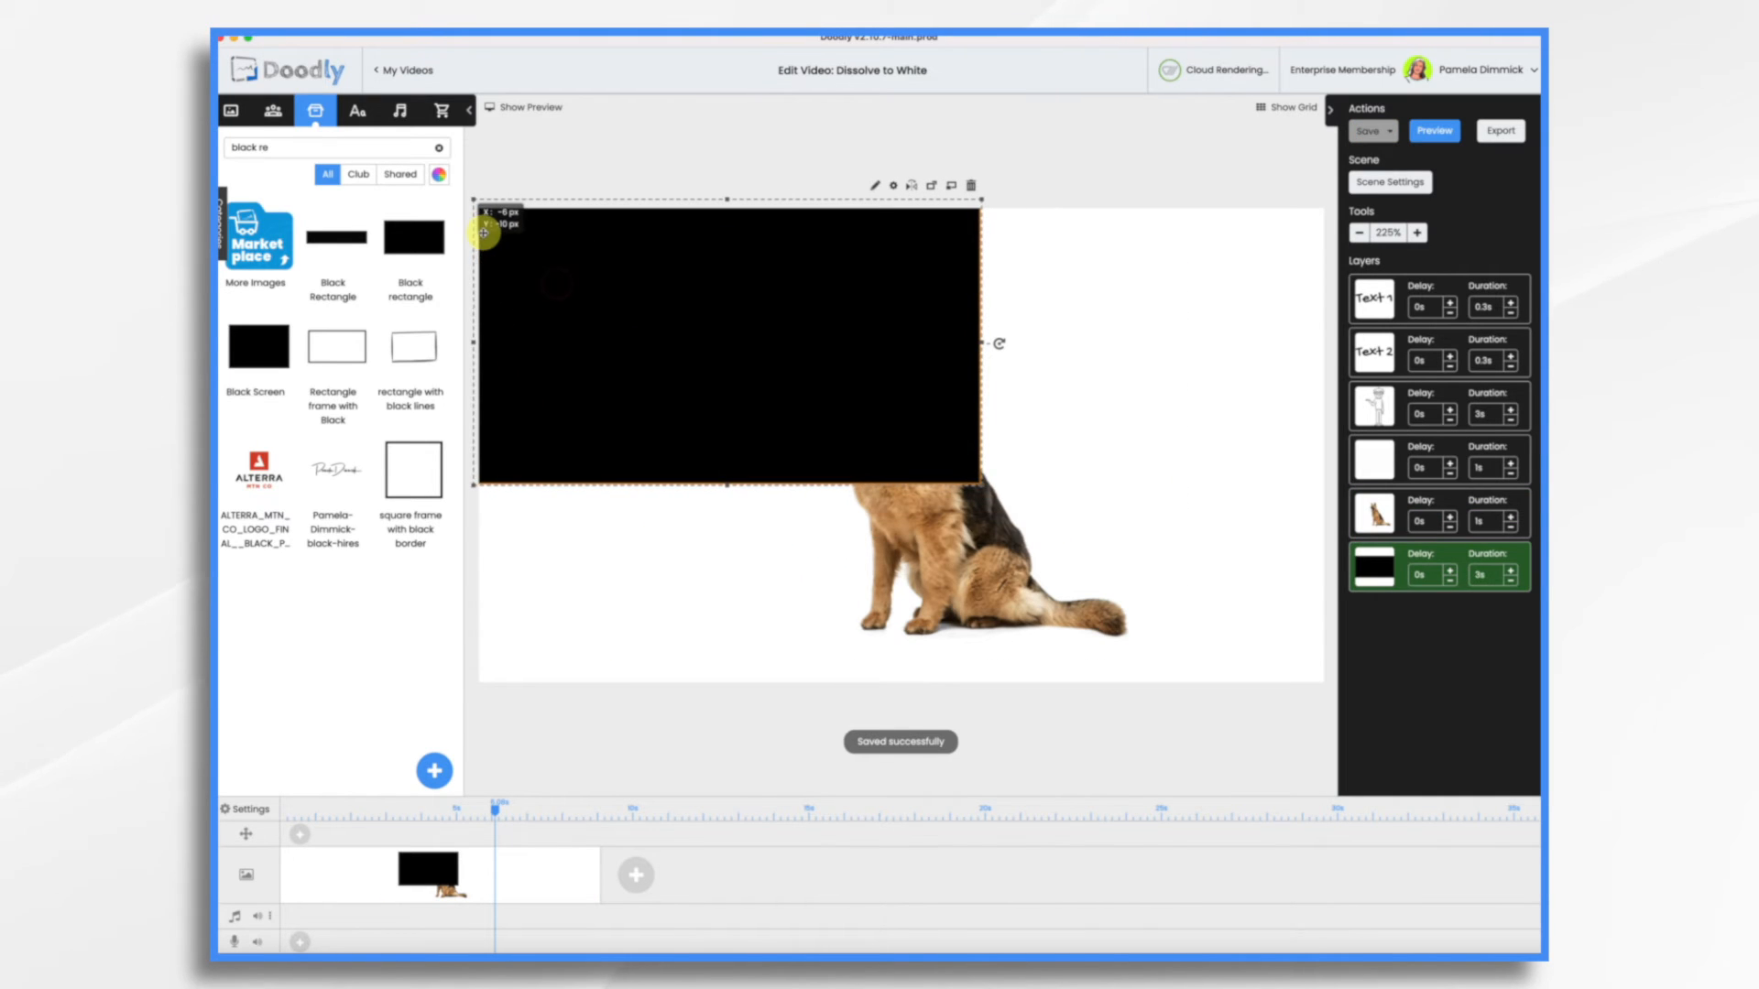
{"action": "left_click_drag", "start_coordinate": [989, 493], "coordinate": [1337, 772]}
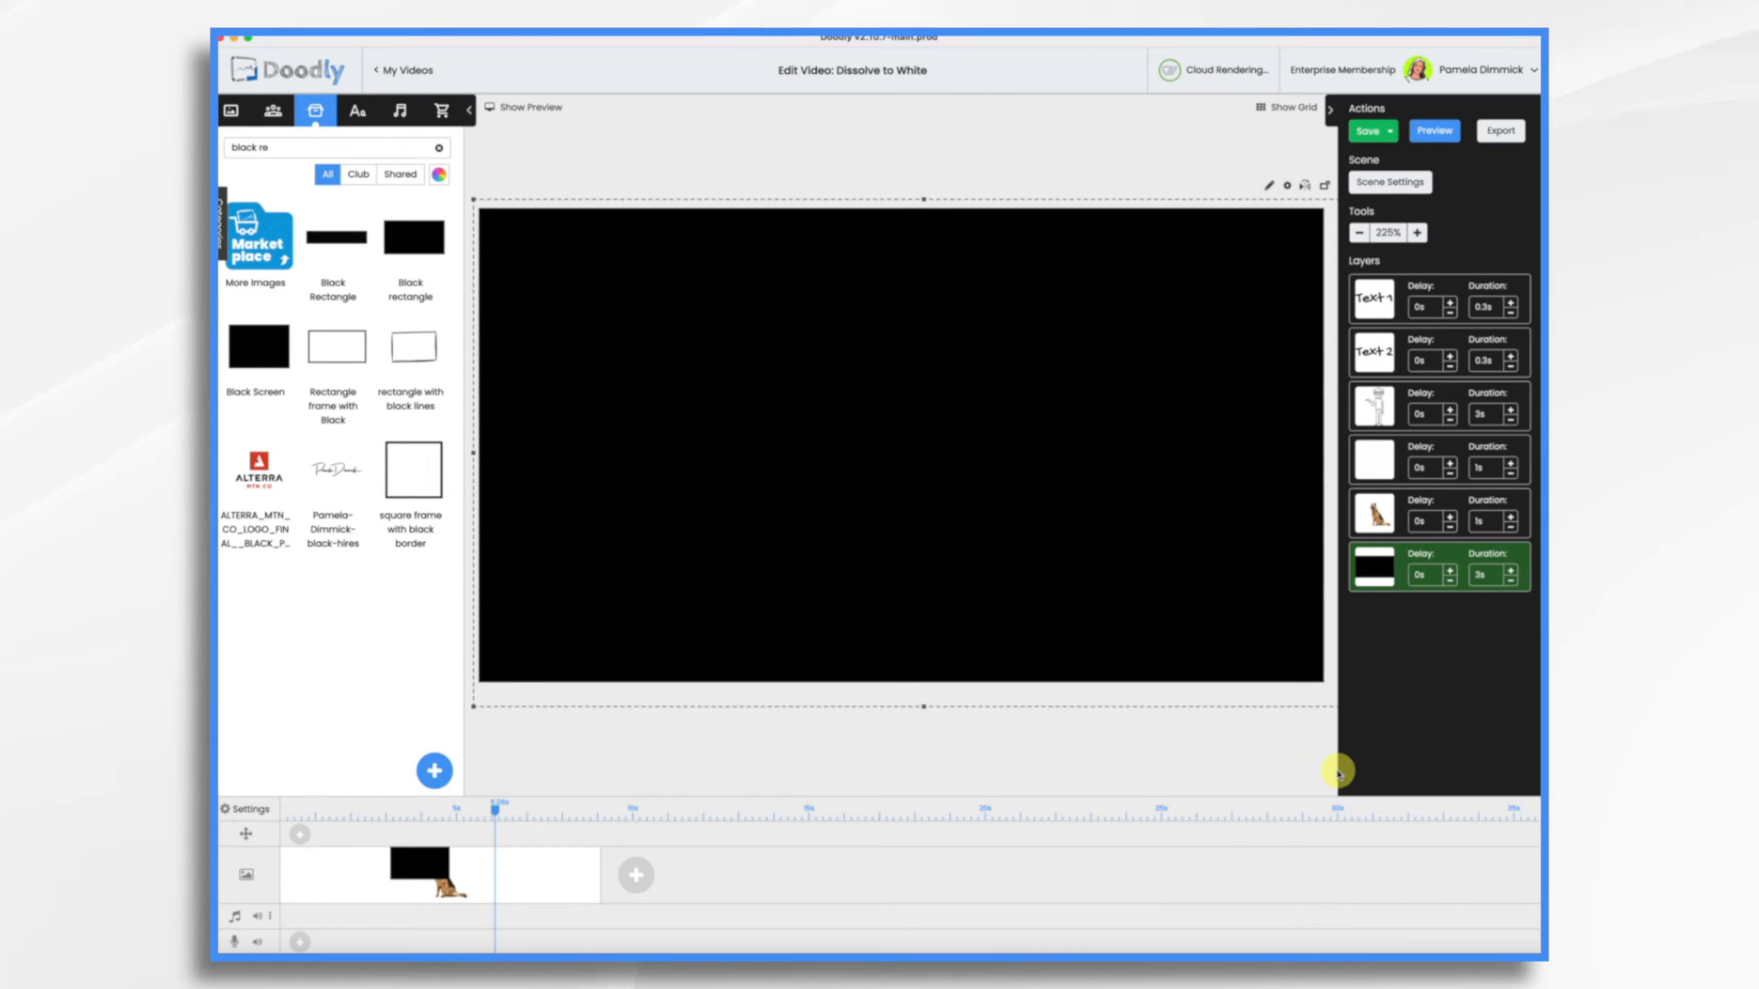
Set the black rectangle's reveal mode to Fade and save the asset back to the scene
{"action": "left_click", "coordinate": [1233, 185]}
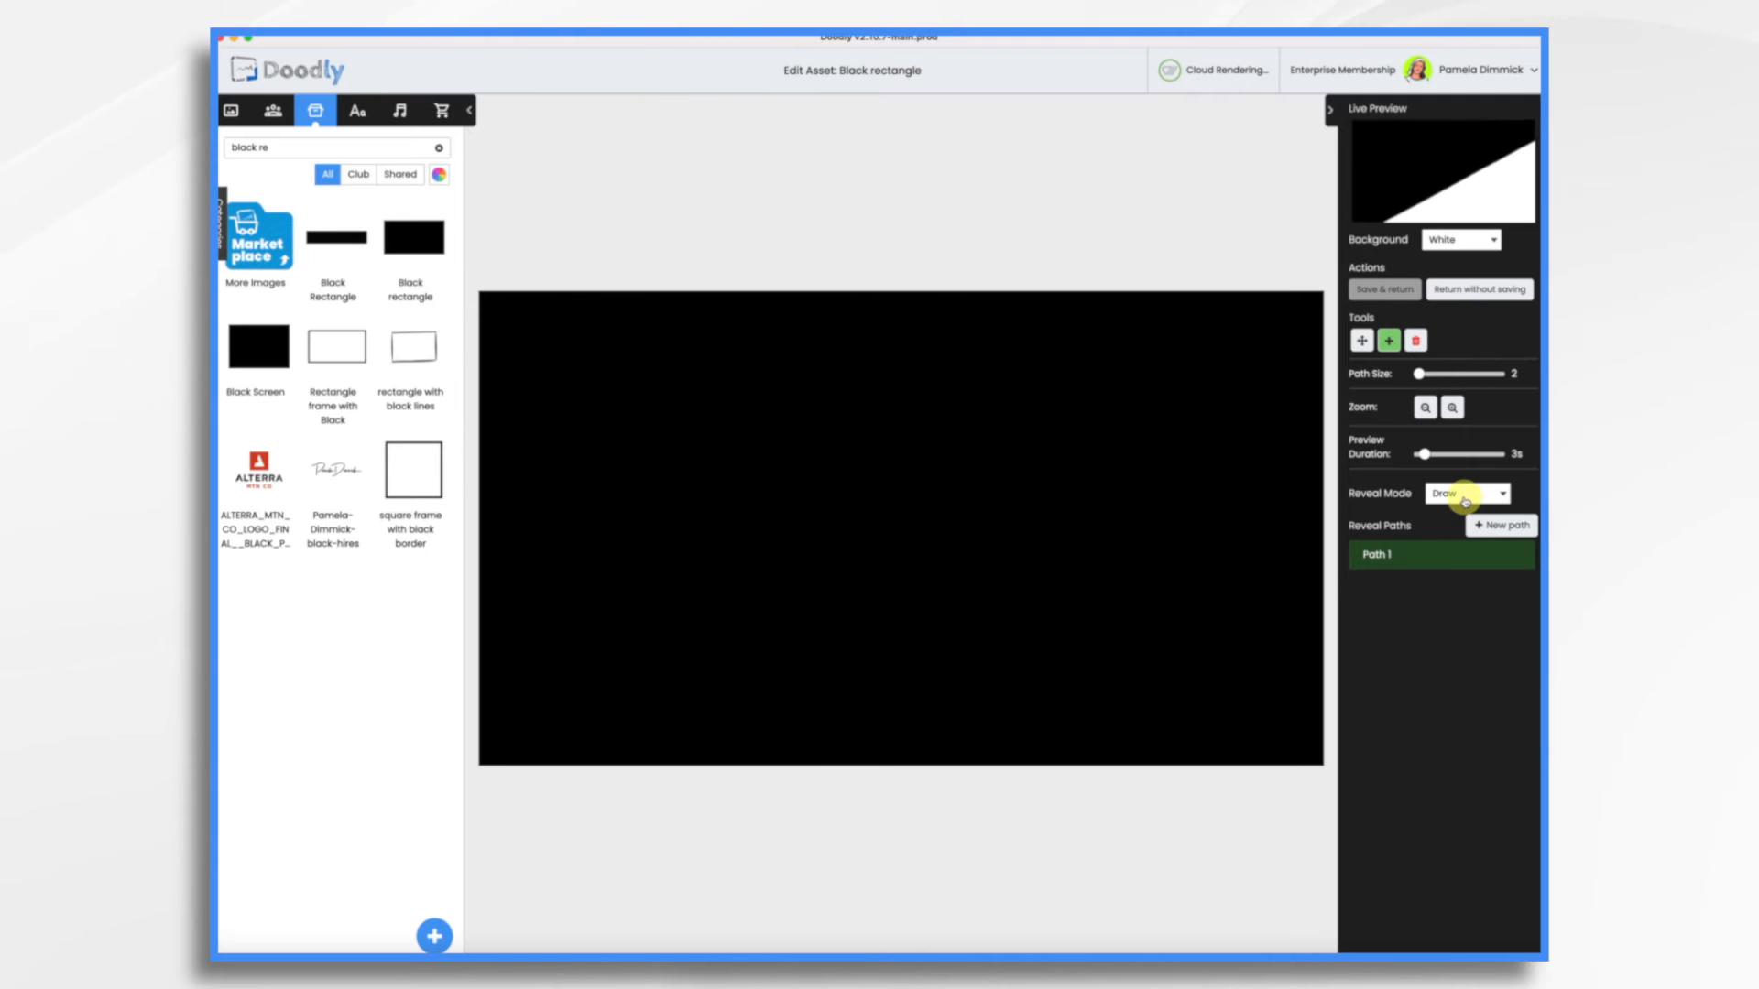
{"action": "left_click", "coordinate": [1466, 494]}
{"action": "left_click", "coordinate": [1459, 508]}
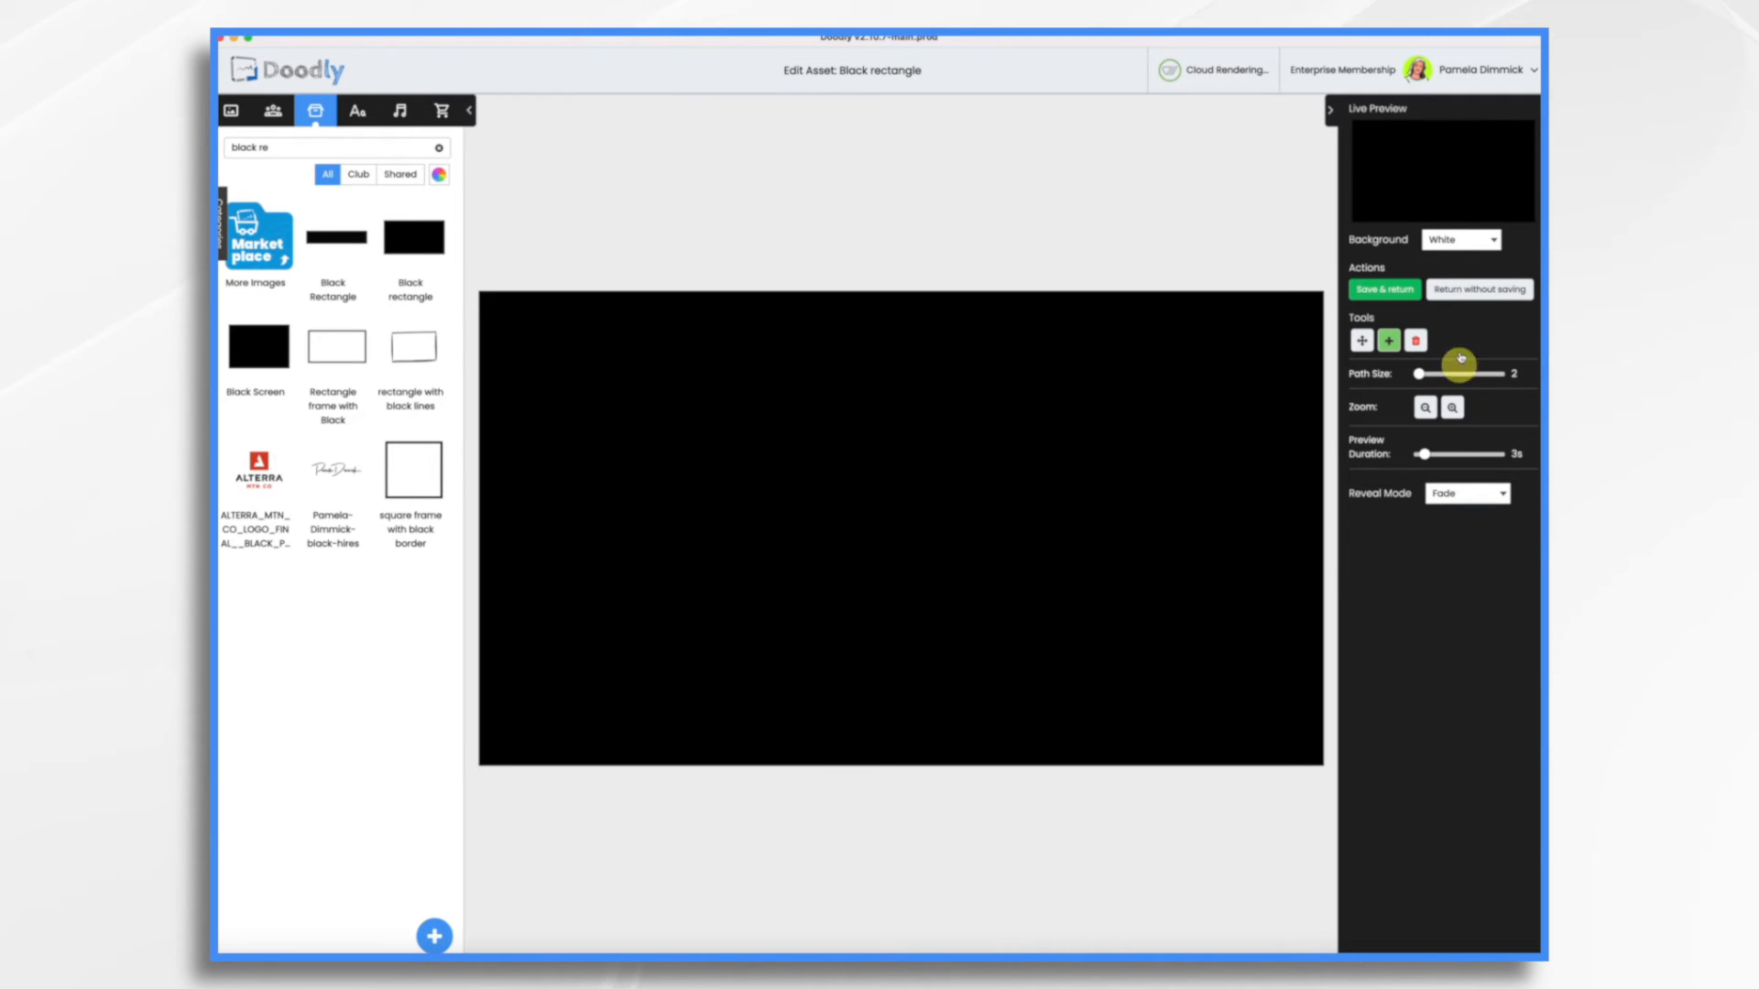
{"action": "left_click", "coordinate": [1407, 295]}
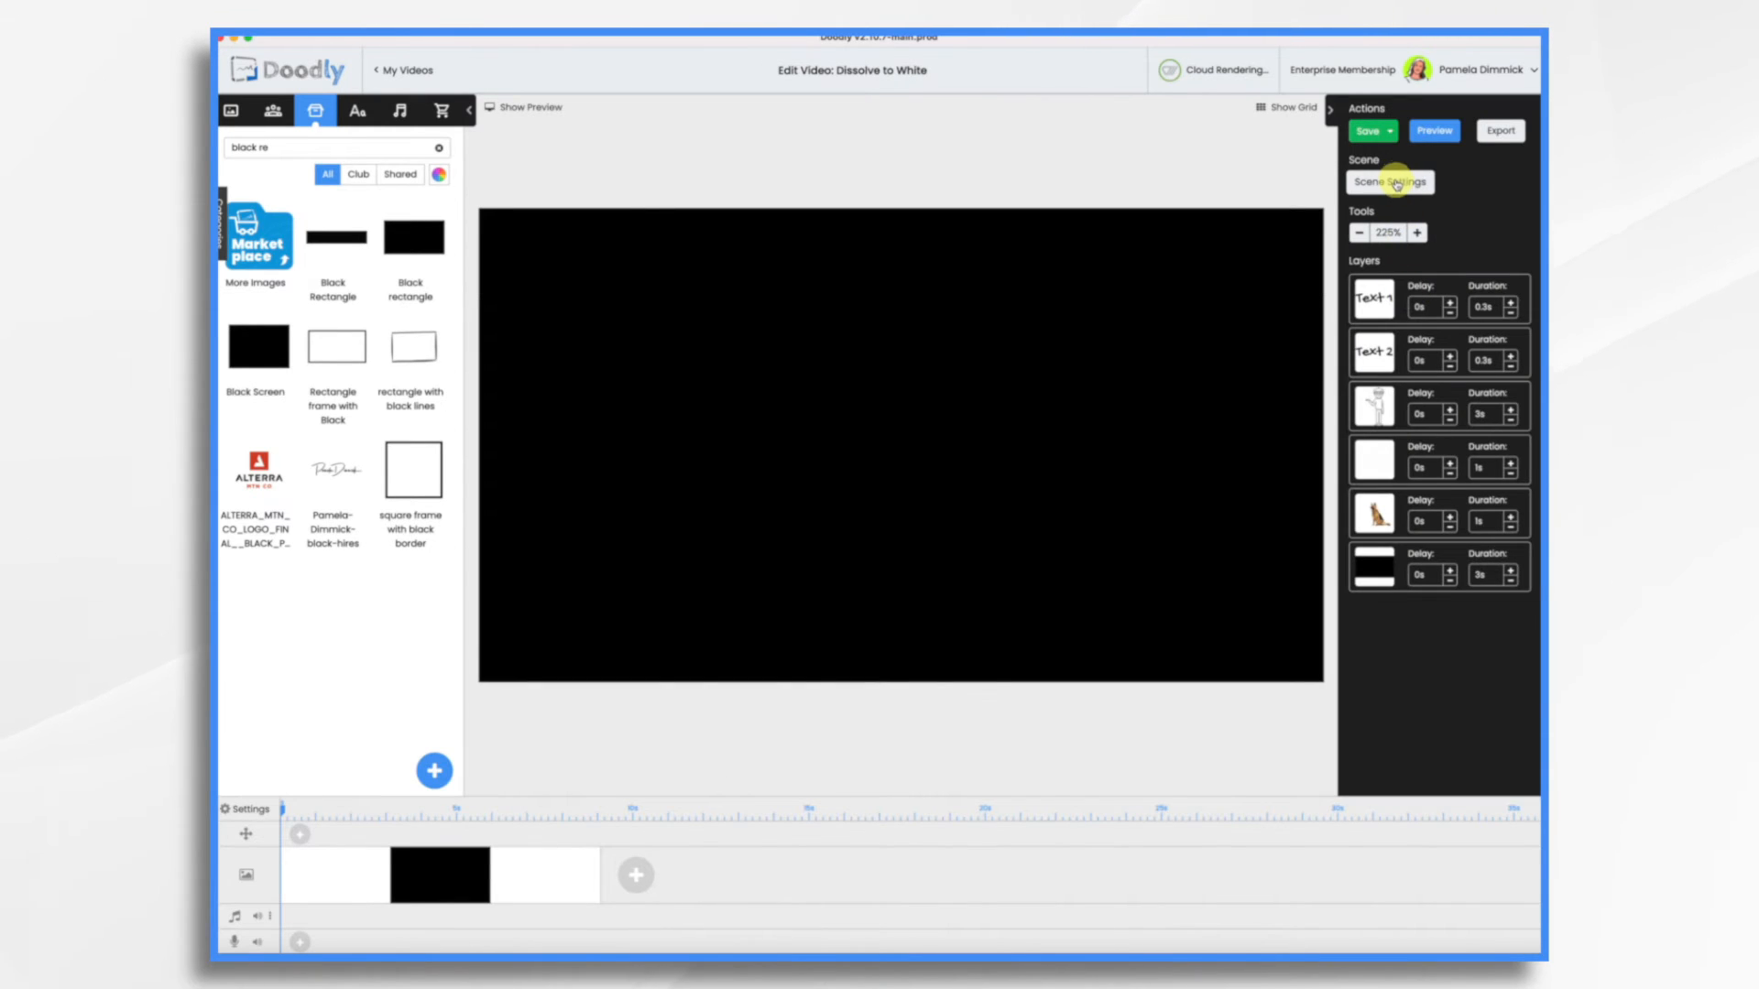
Set the scene's extra time to 5.5s in the scene settings and apply it
{"action": "left_click", "coordinate": [1393, 183]}
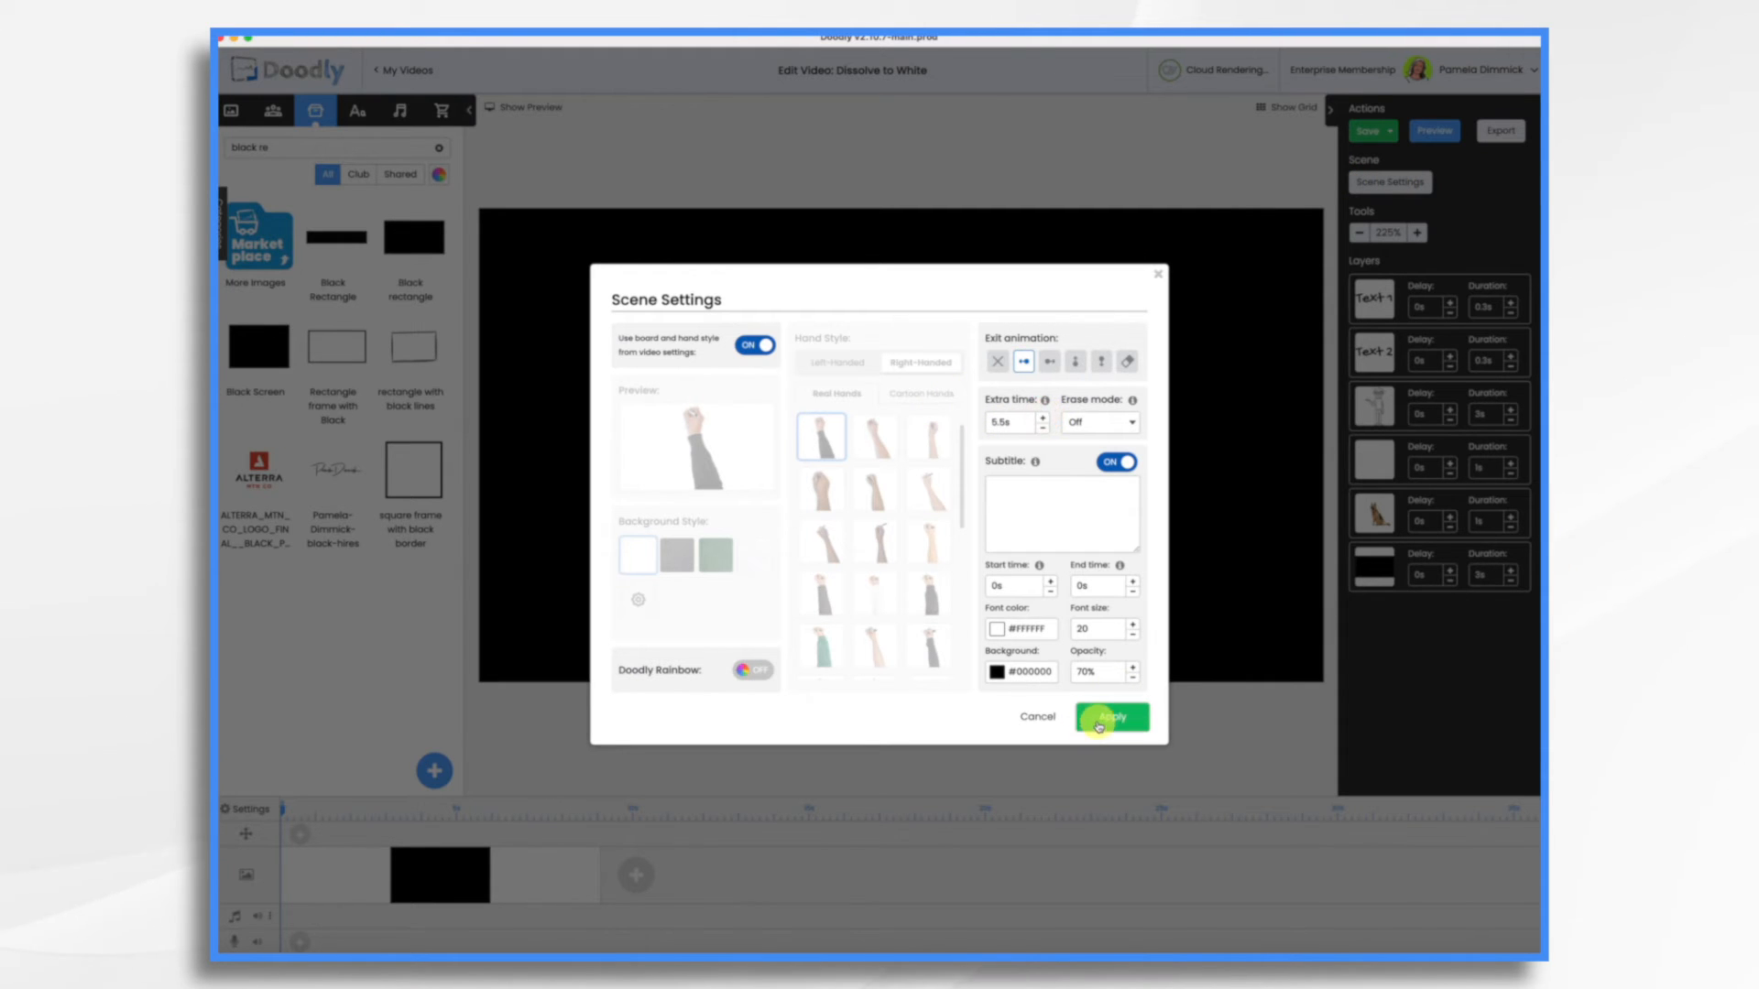
{"action": "left_click", "coordinate": [1104, 718]}
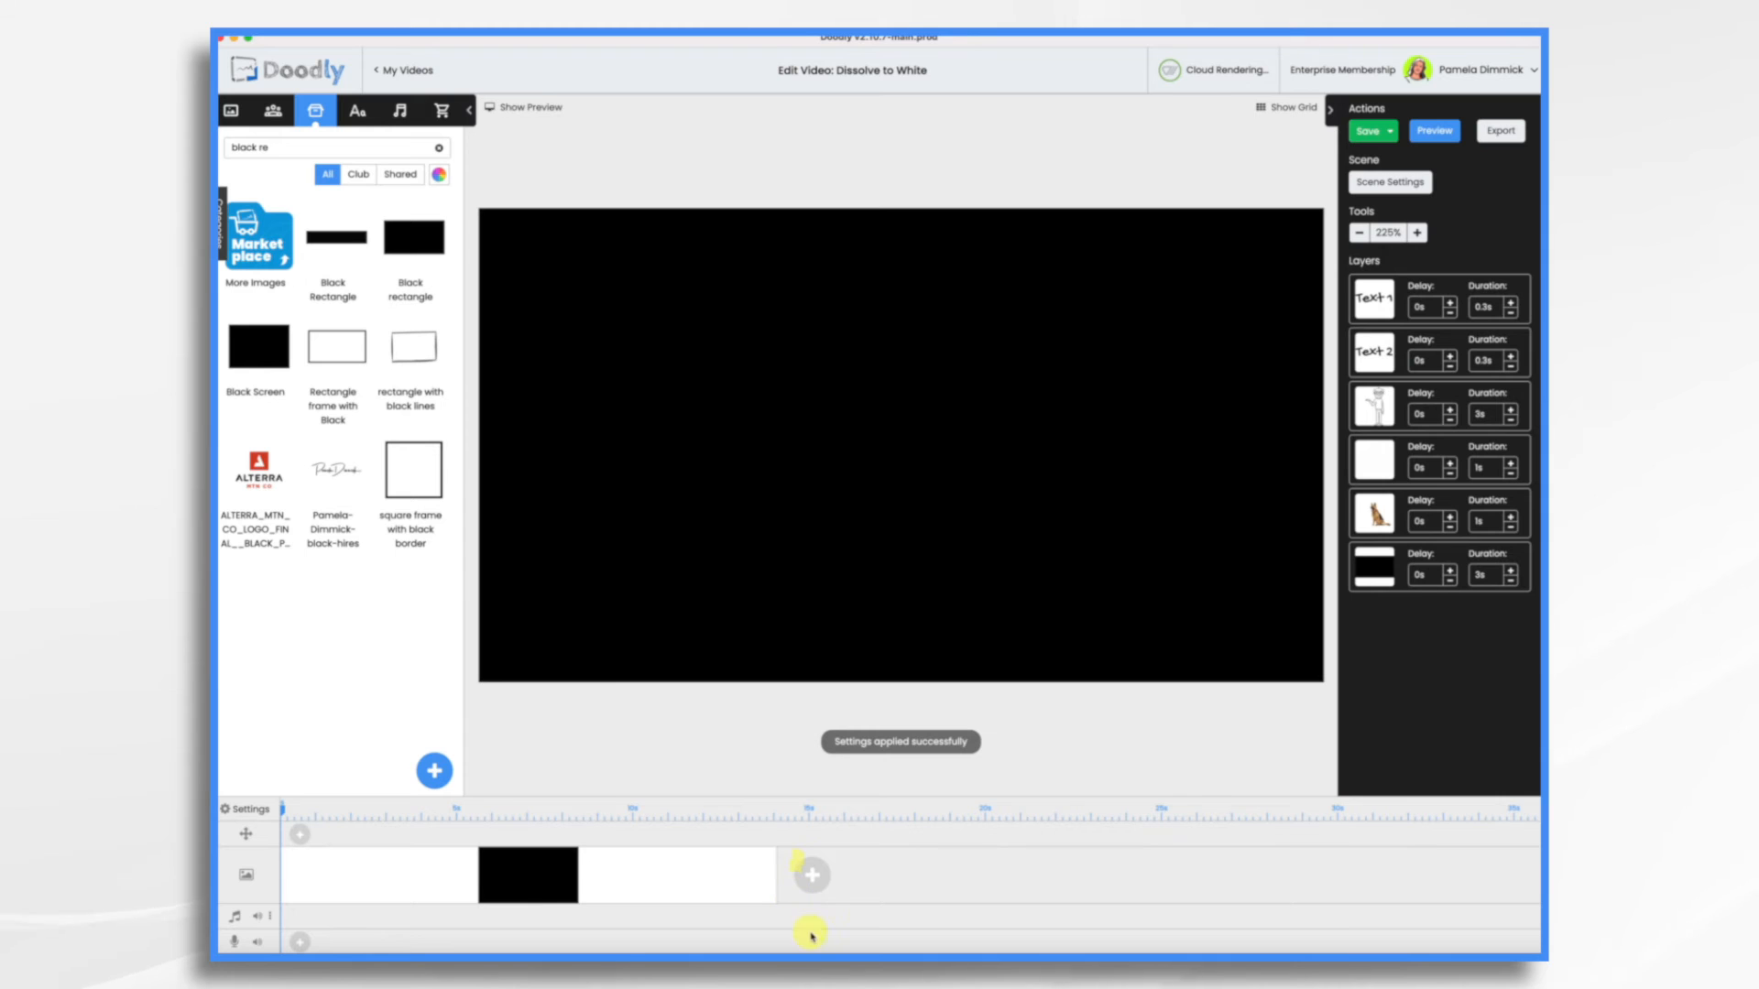
Set the black rectangle layer's delay to 3s and preview the video
{"action": "left_click", "coordinate": [1451, 574]}
{"action": "left_click", "coordinate": [1451, 574]}
{"action": "left_click", "coordinate": [1451, 574]}
{"action": "left_click", "coordinate": [1451, 574]}
{"action": "left_click", "coordinate": [1451, 575]}
{"action": "left_click", "coordinate": [1451, 574]}
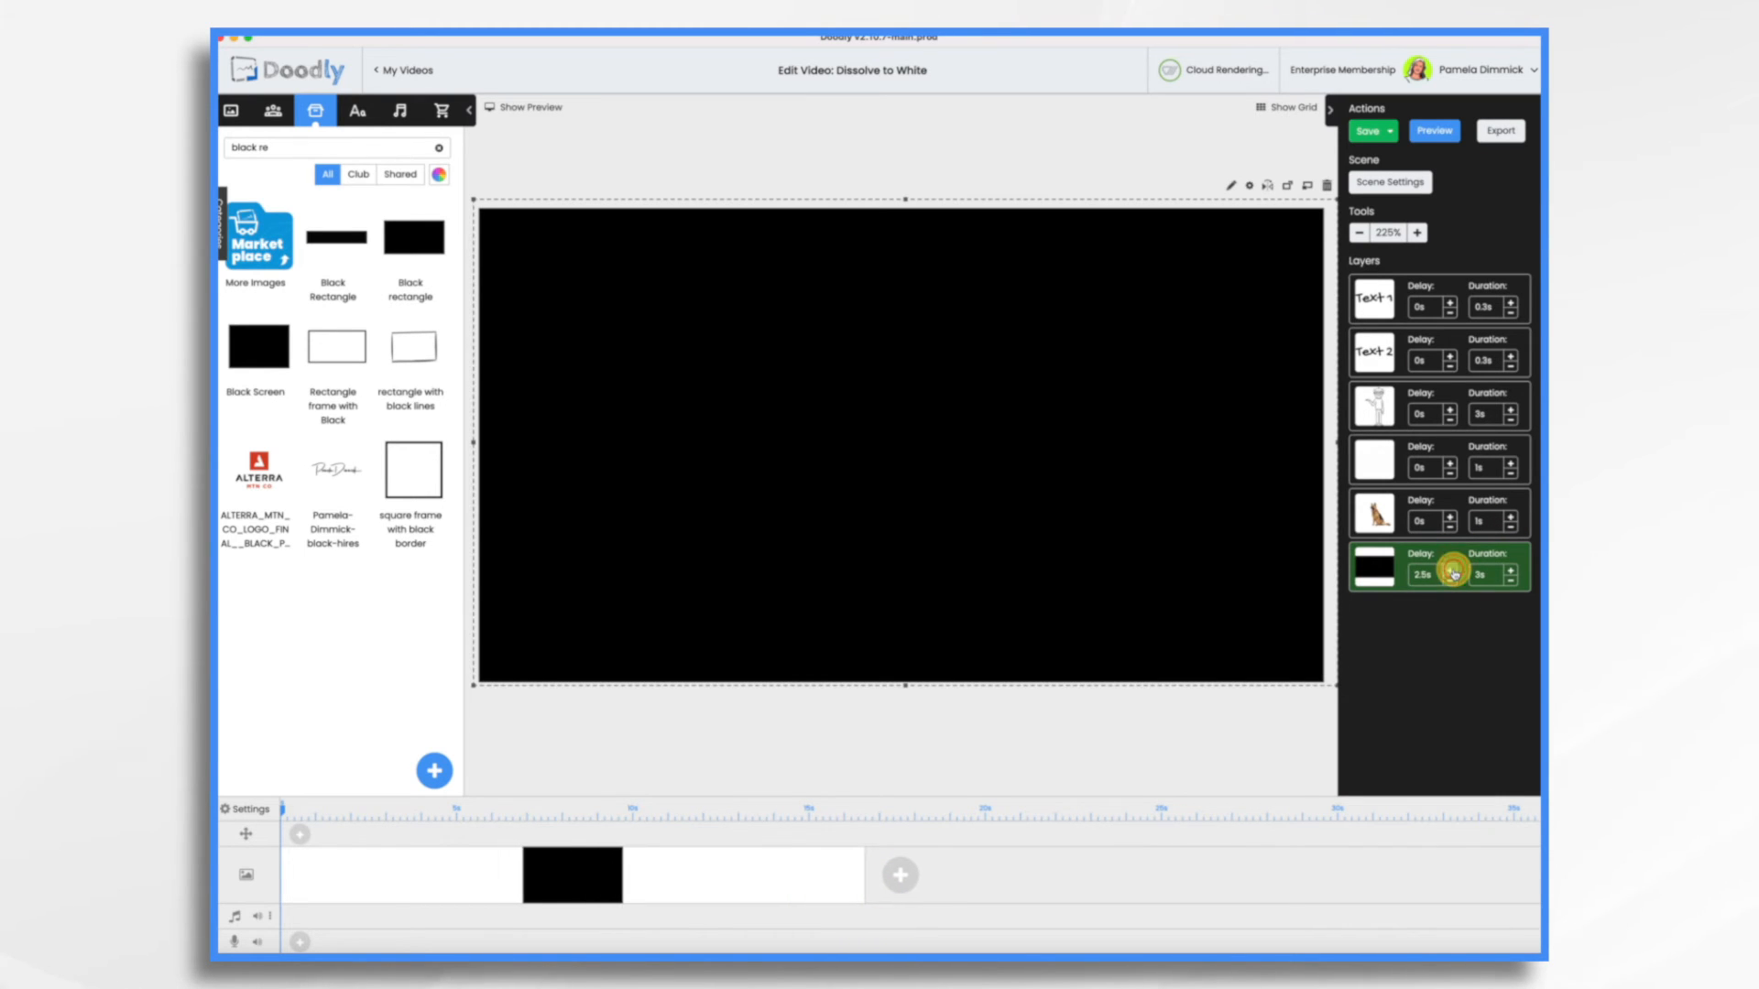
{"action": "left_click", "coordinate": [1451, 572]}
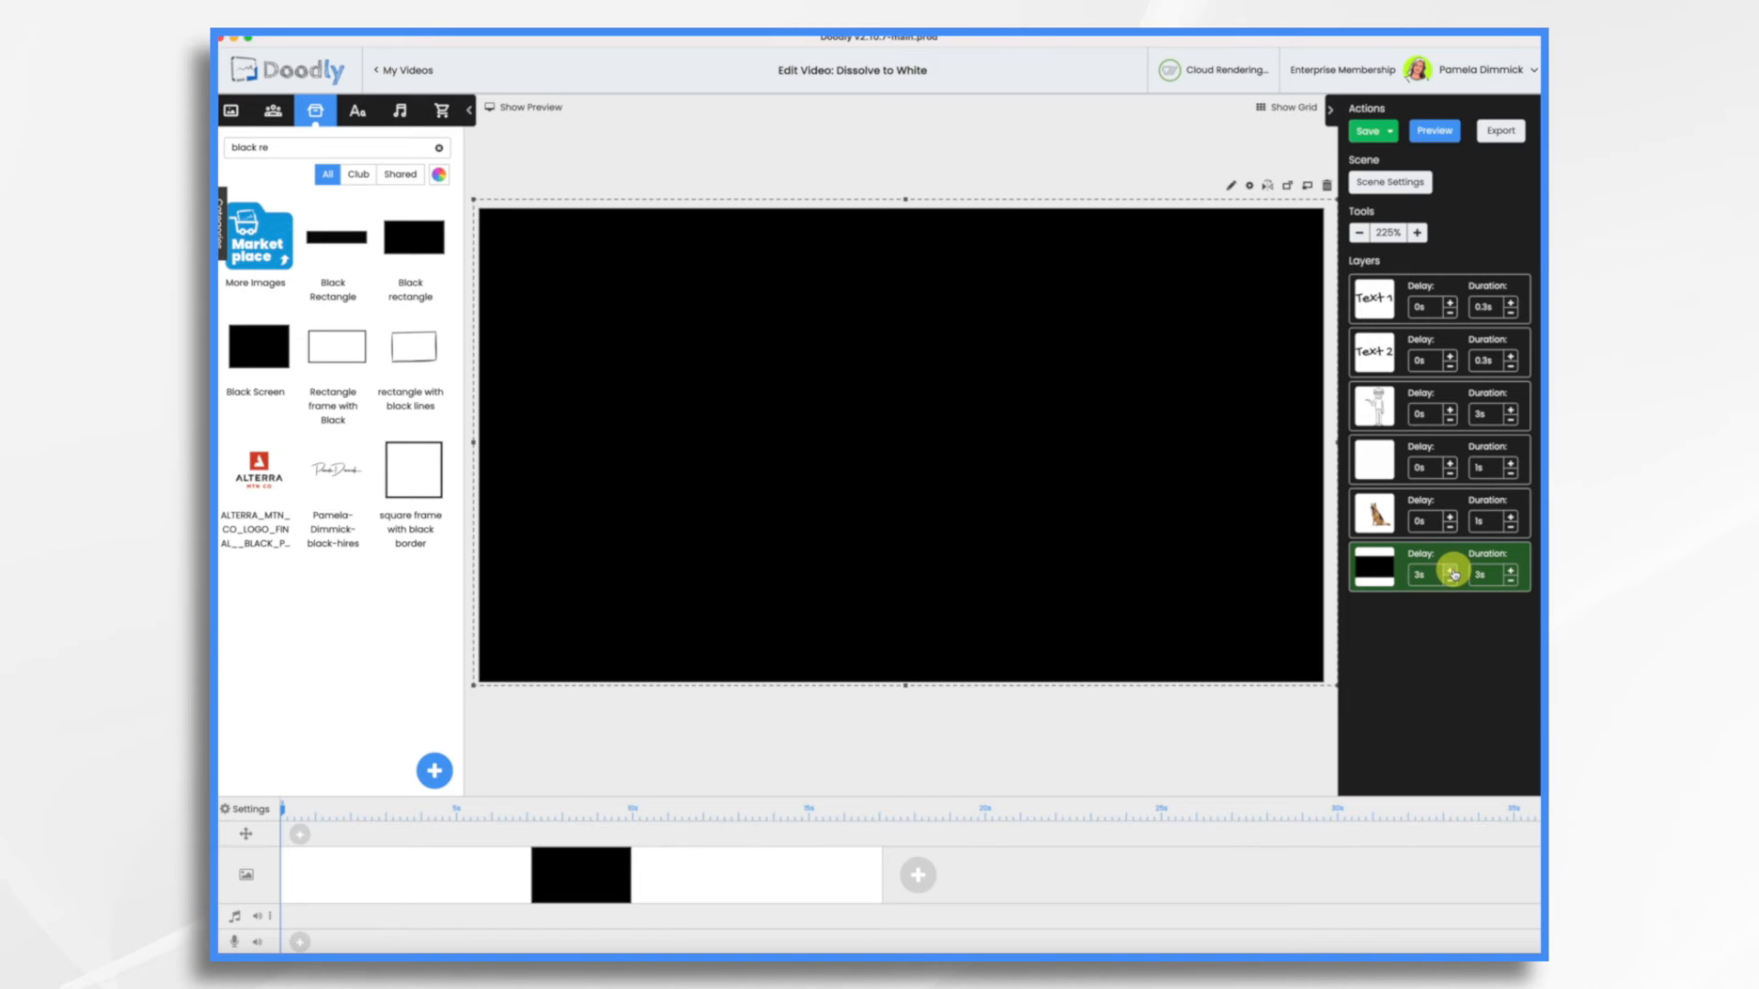
{"action": "left_click", "coordinate": [1446, 137]}
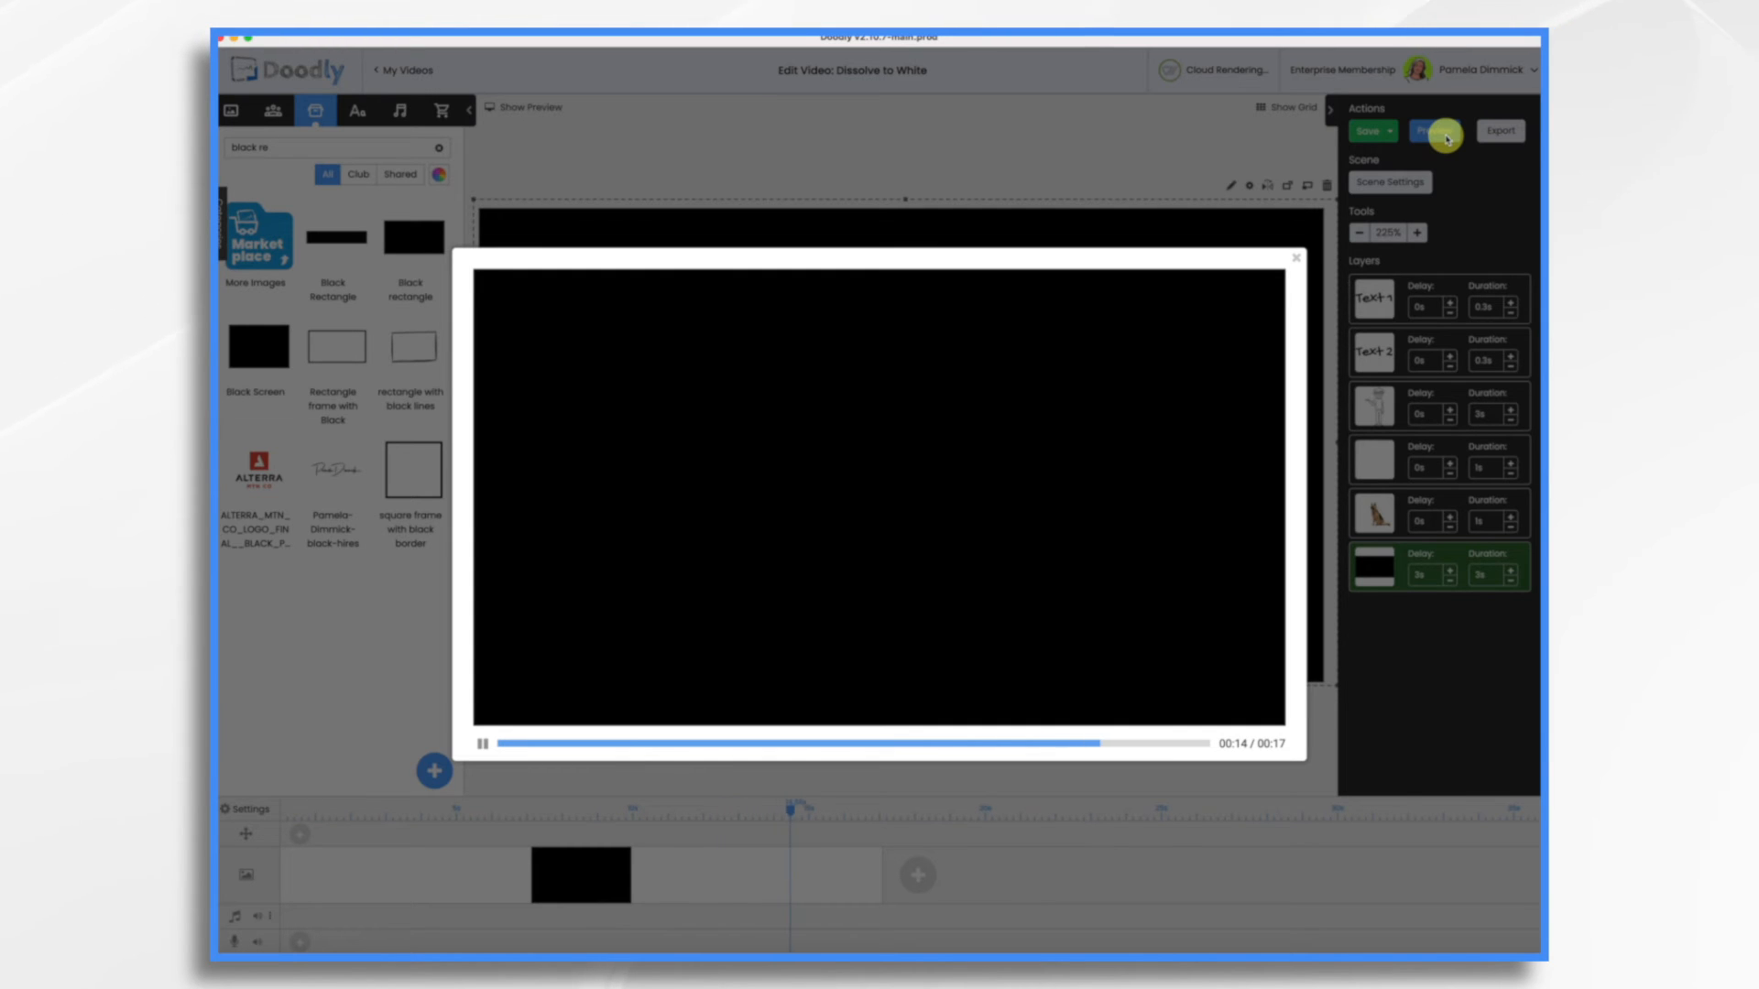
{"action": "left_click", "coordinate": [1297, 260]}
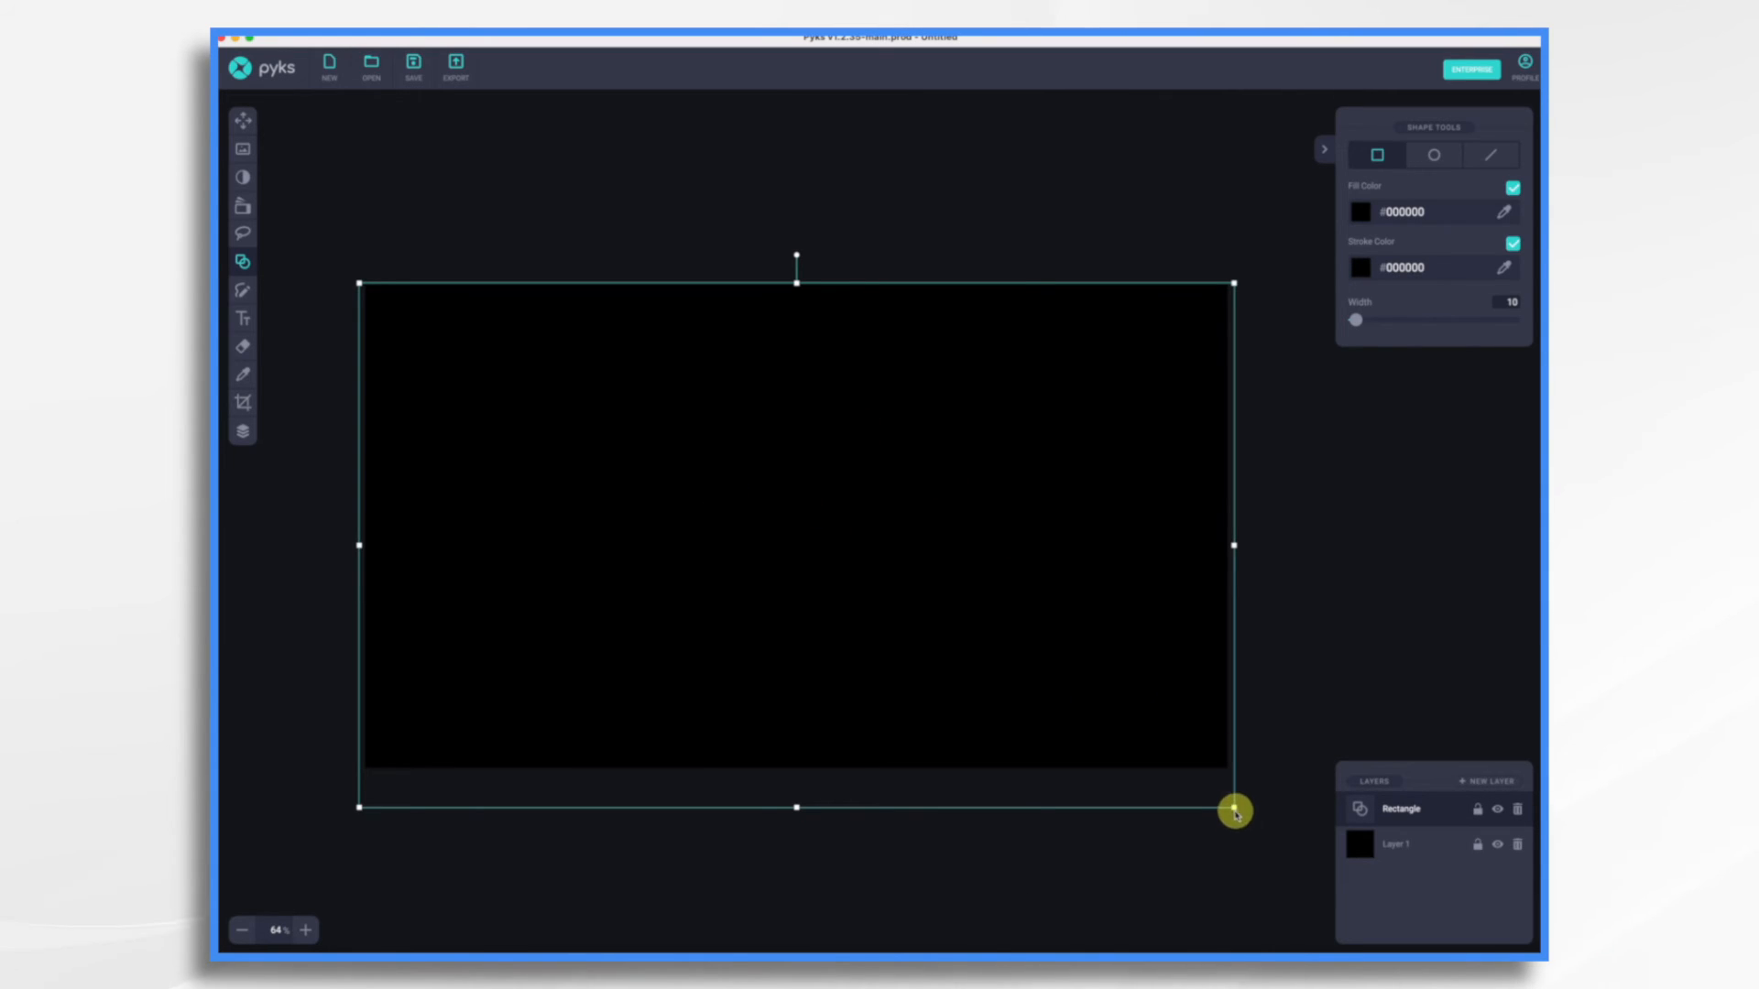
In Pyks, shrink the black rectangle and move it inward, and draw a second rectangle covering the whole canvas
{"action": "left_click_drag", "start_coordinate": [1235, 808], "coordinate": [734, 566]}
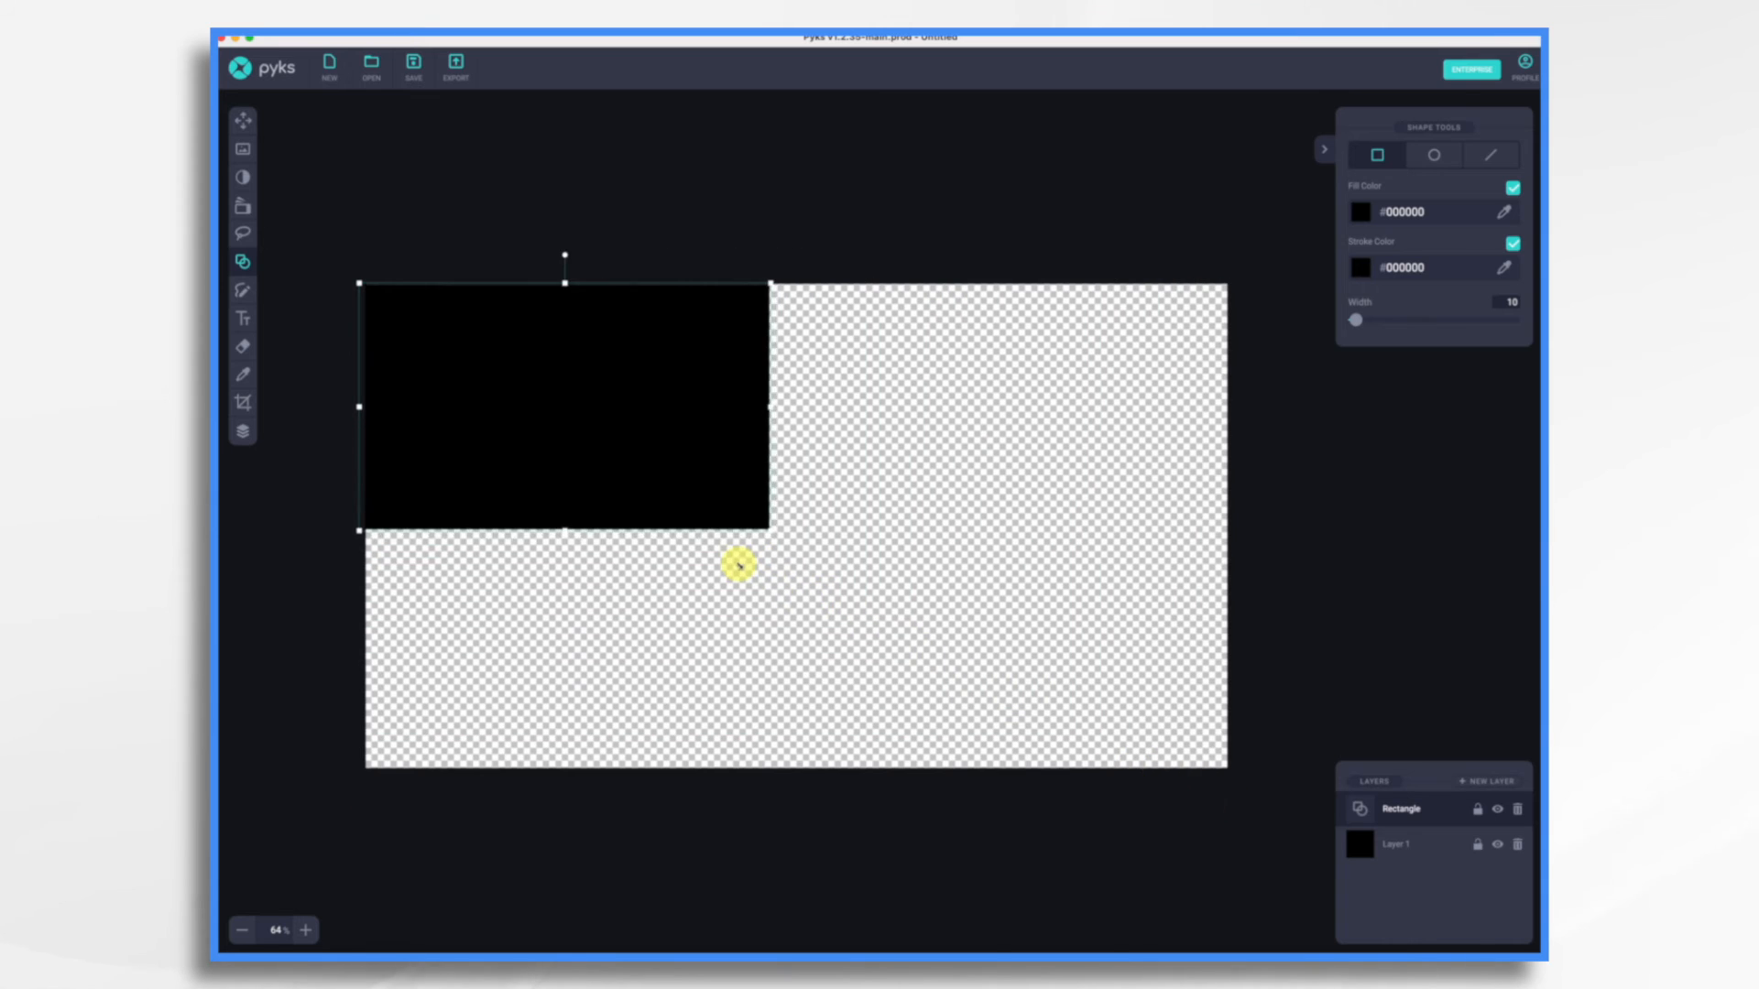
{"action": "left_click_drag", "start_coordinate": [566, 405], "coordinate": [664, 461]}
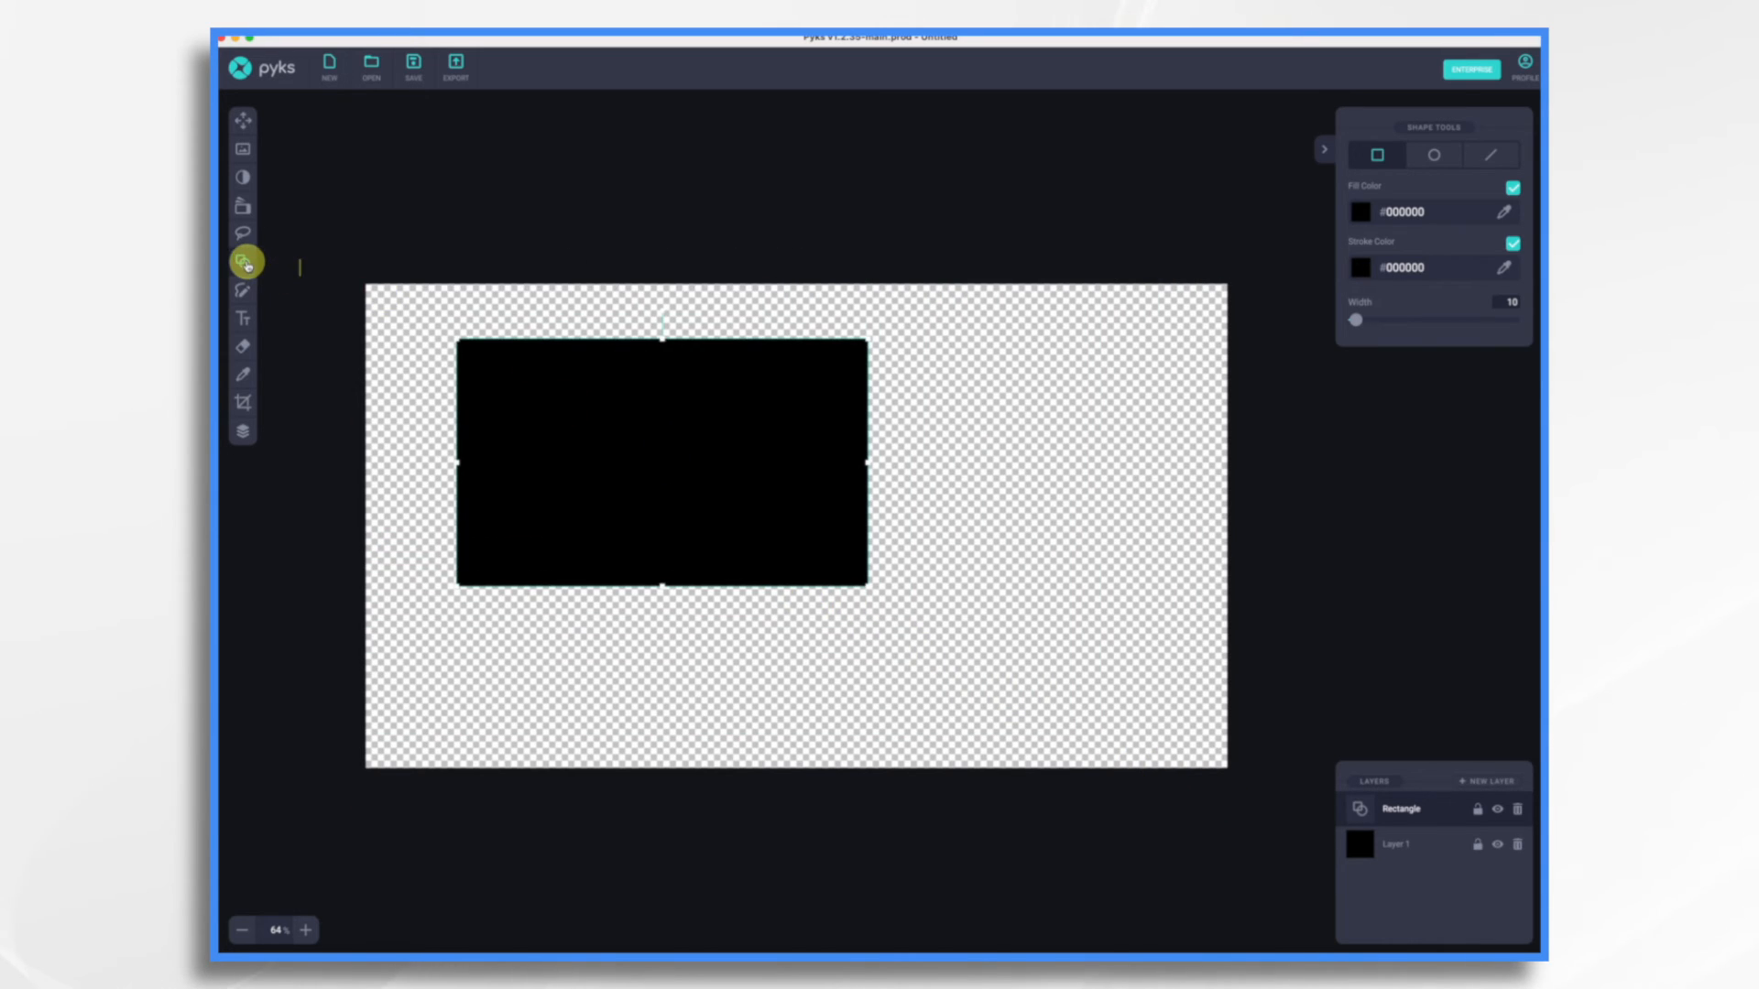
{"action": "left_click_drag", "start_coordinate": [370, 289], "coordinate": [1235, 808]}
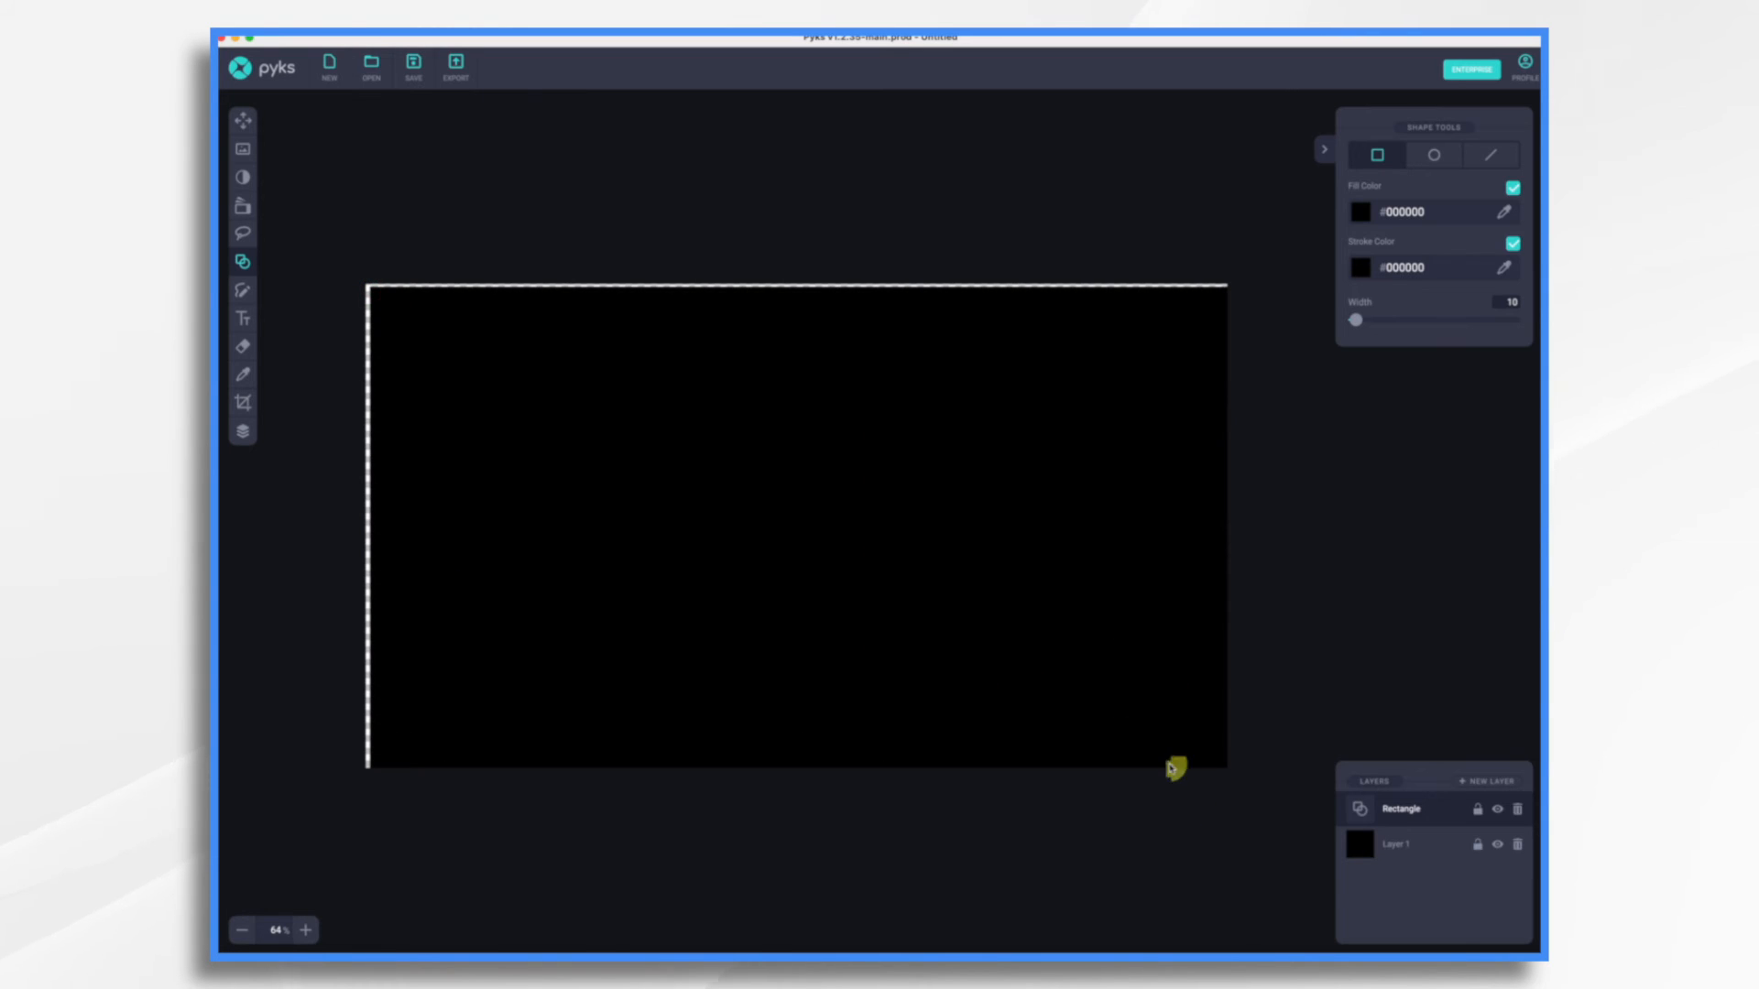
{"action": "left_click_drag", "start_coordinate": [1001, 609], "coordinate": [987, 590]}
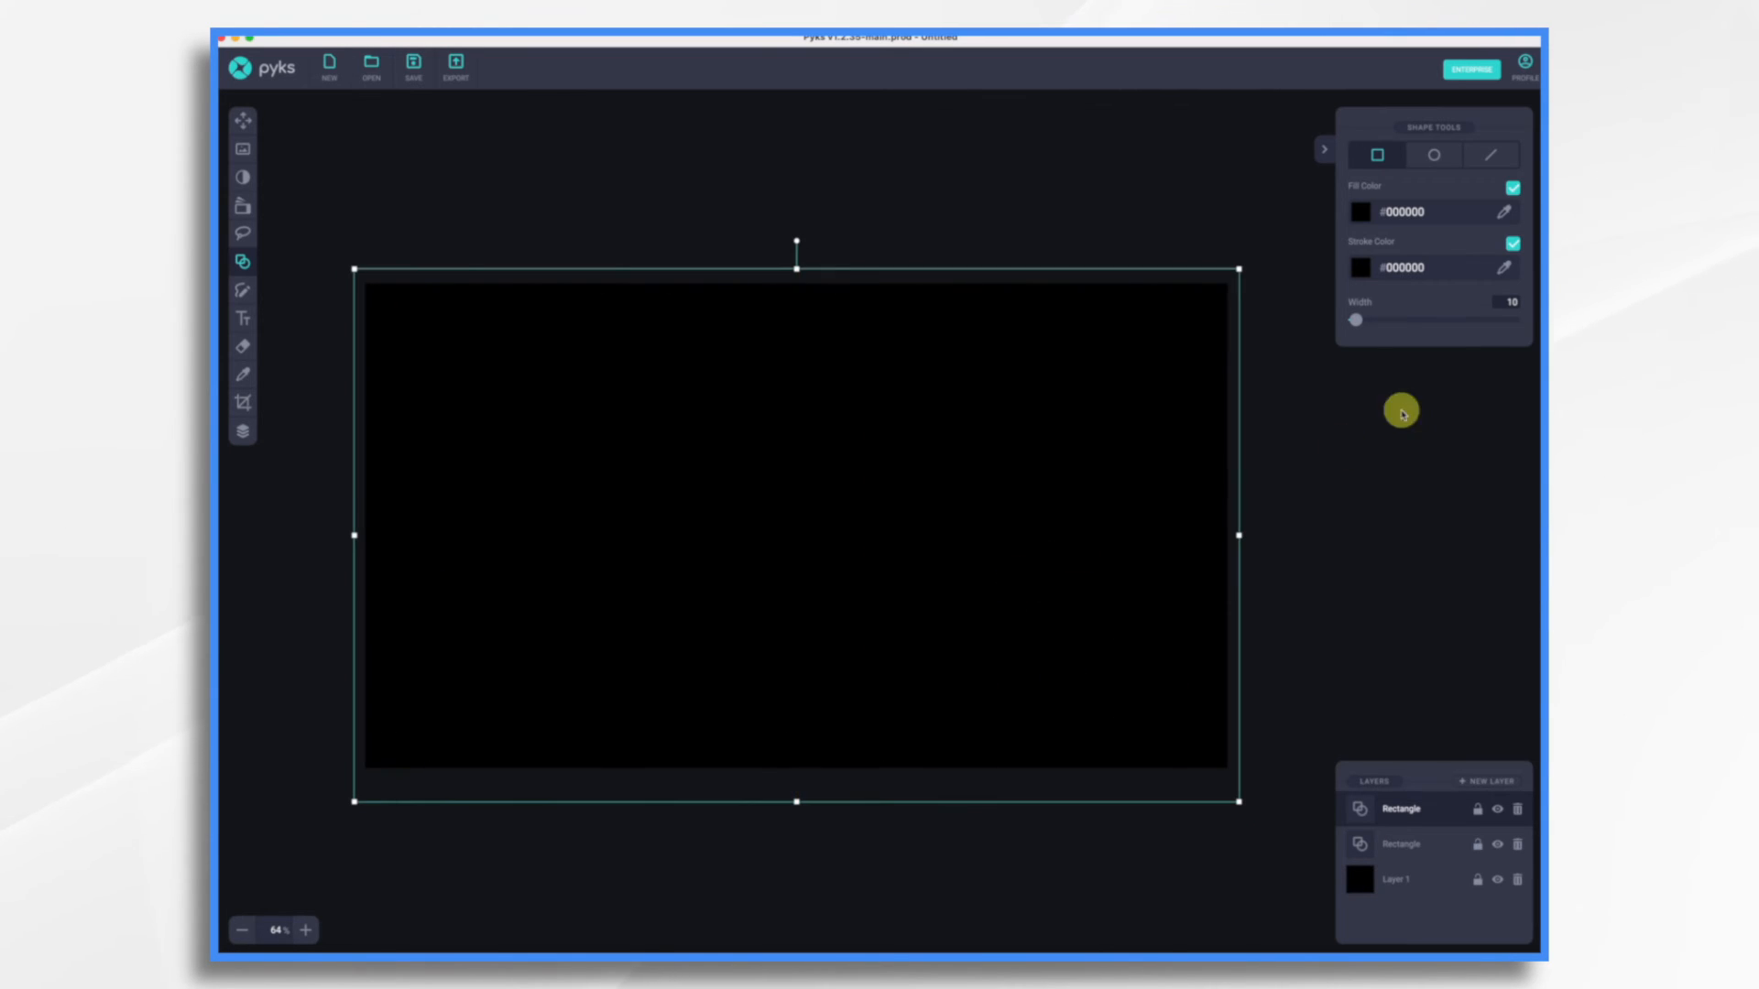
Set the new full-canvas rectangle's fill color to white and apply it
{"action": "left_click", "coordinate": [1367, 211]}
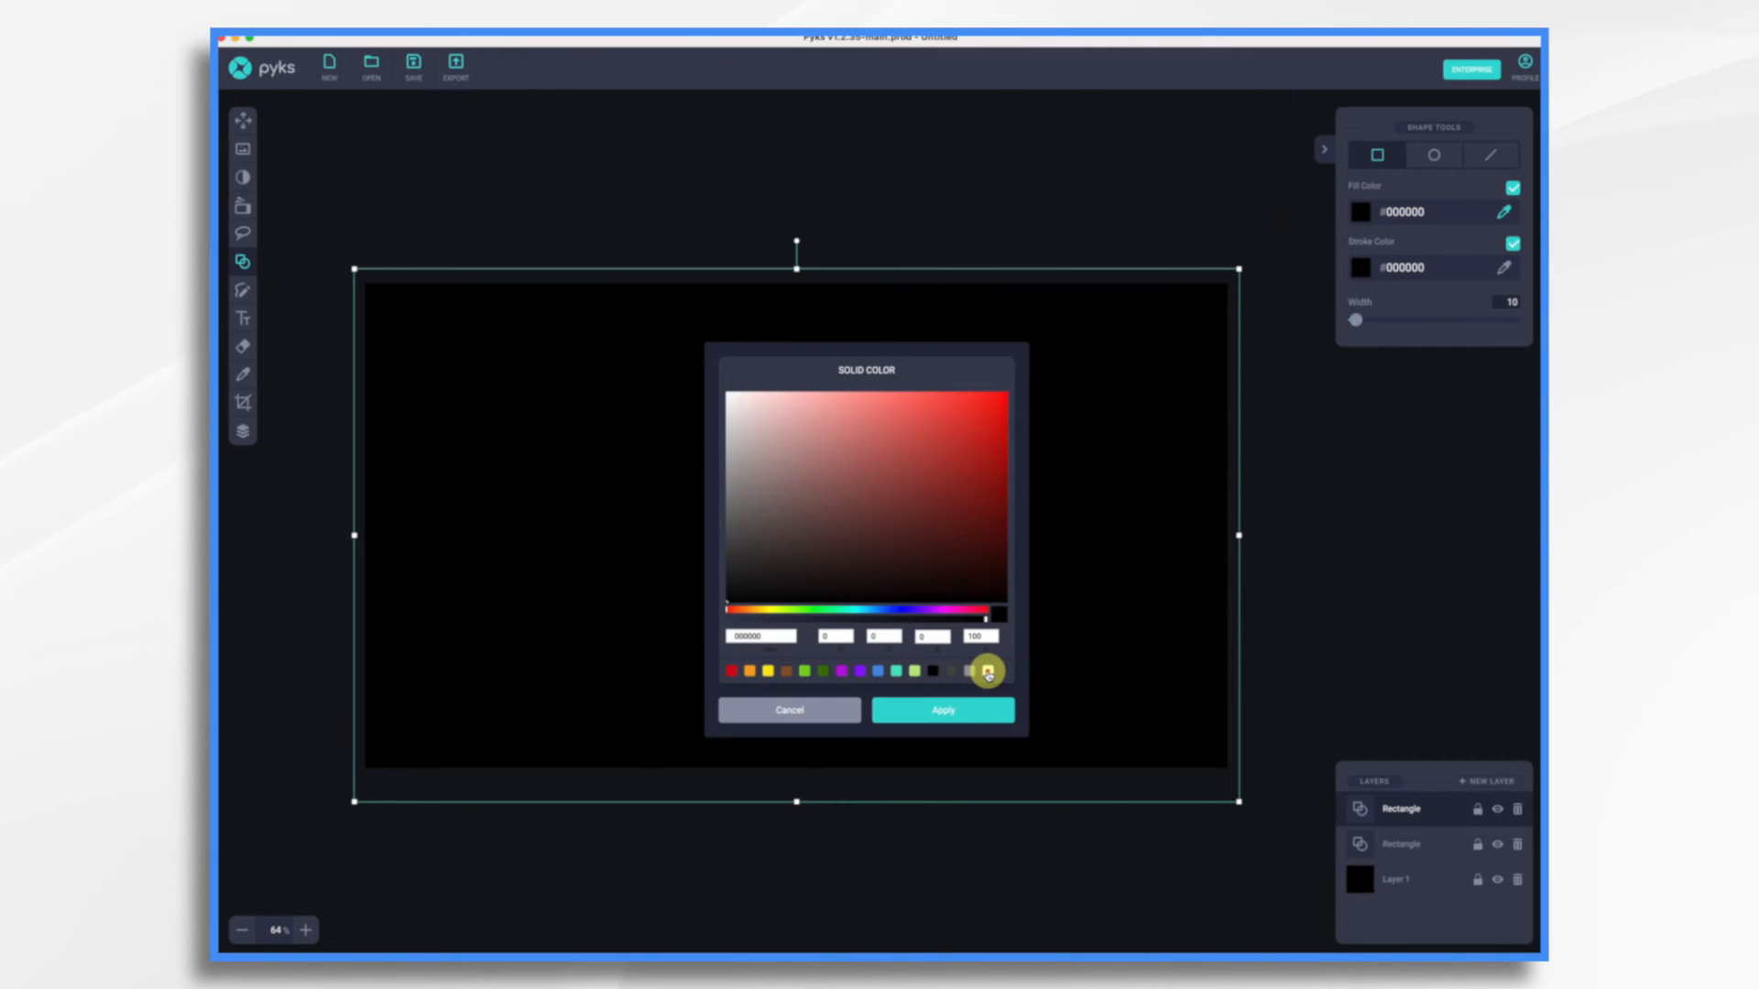
{"action": "left_click", "coordinate": [988, 673]}
{"action": "left_click", "coordinate": [974, 711]}
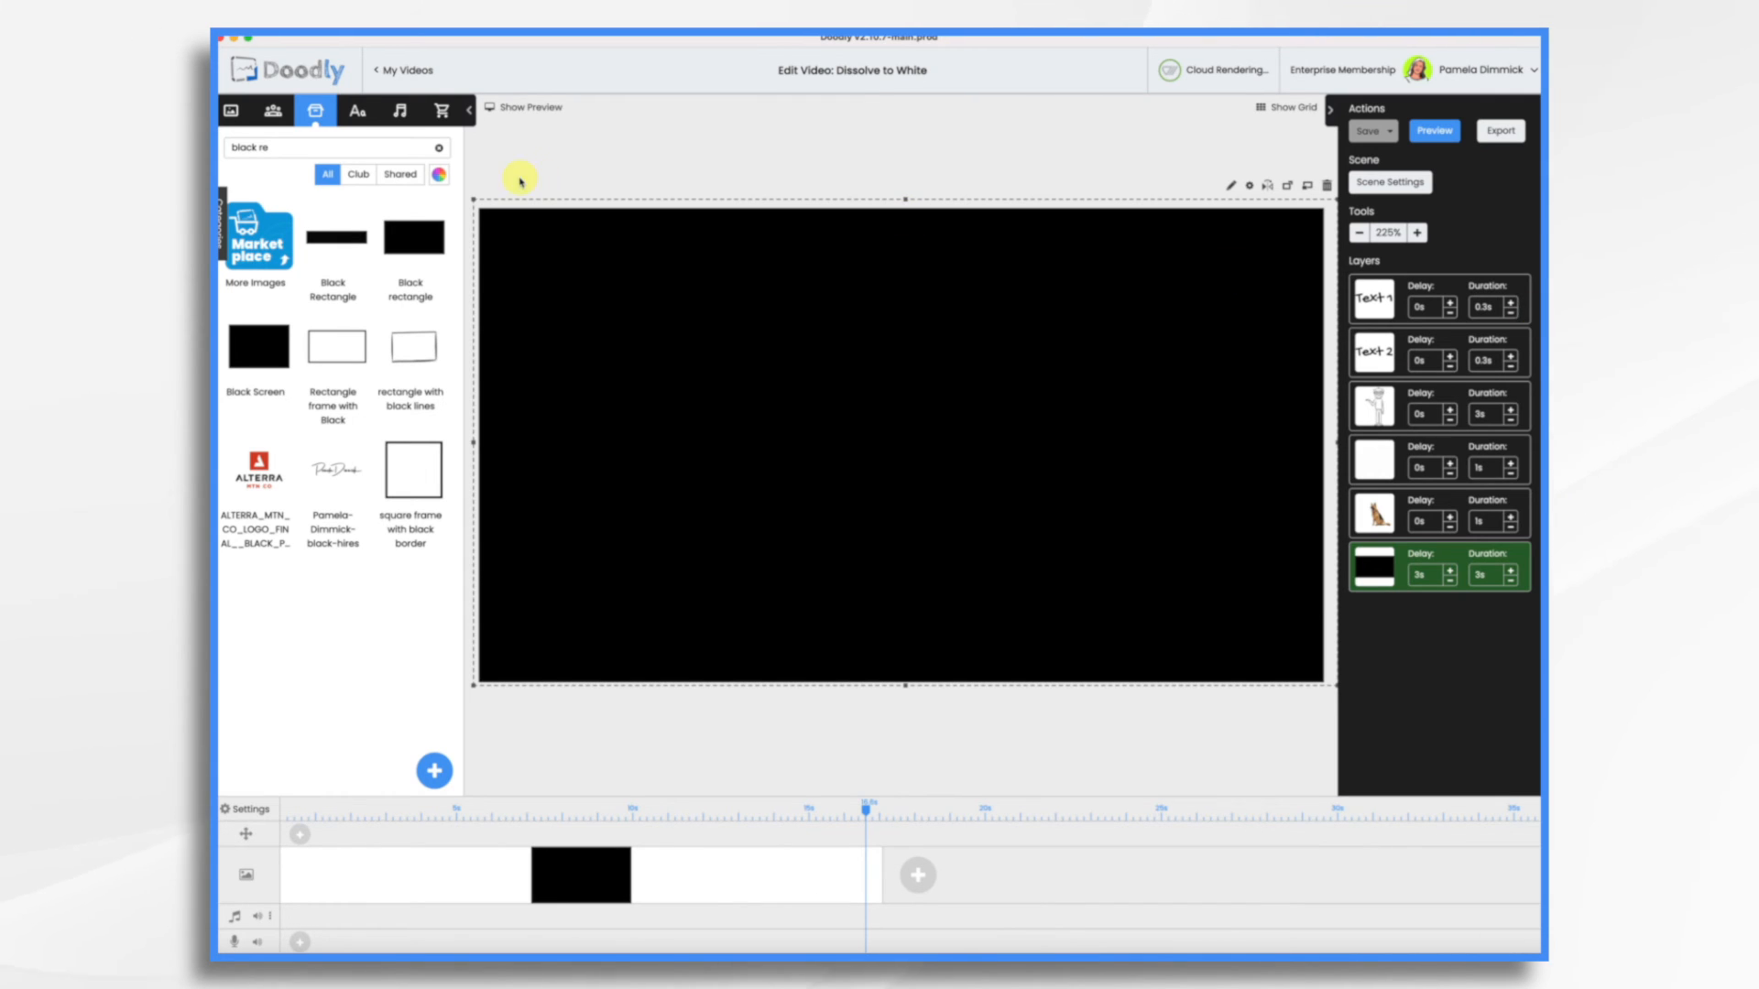
Back in Doodly, change the video's background style to the blackboard and preview the video
{"action": "left_click", "coordinate": [248, 810]}
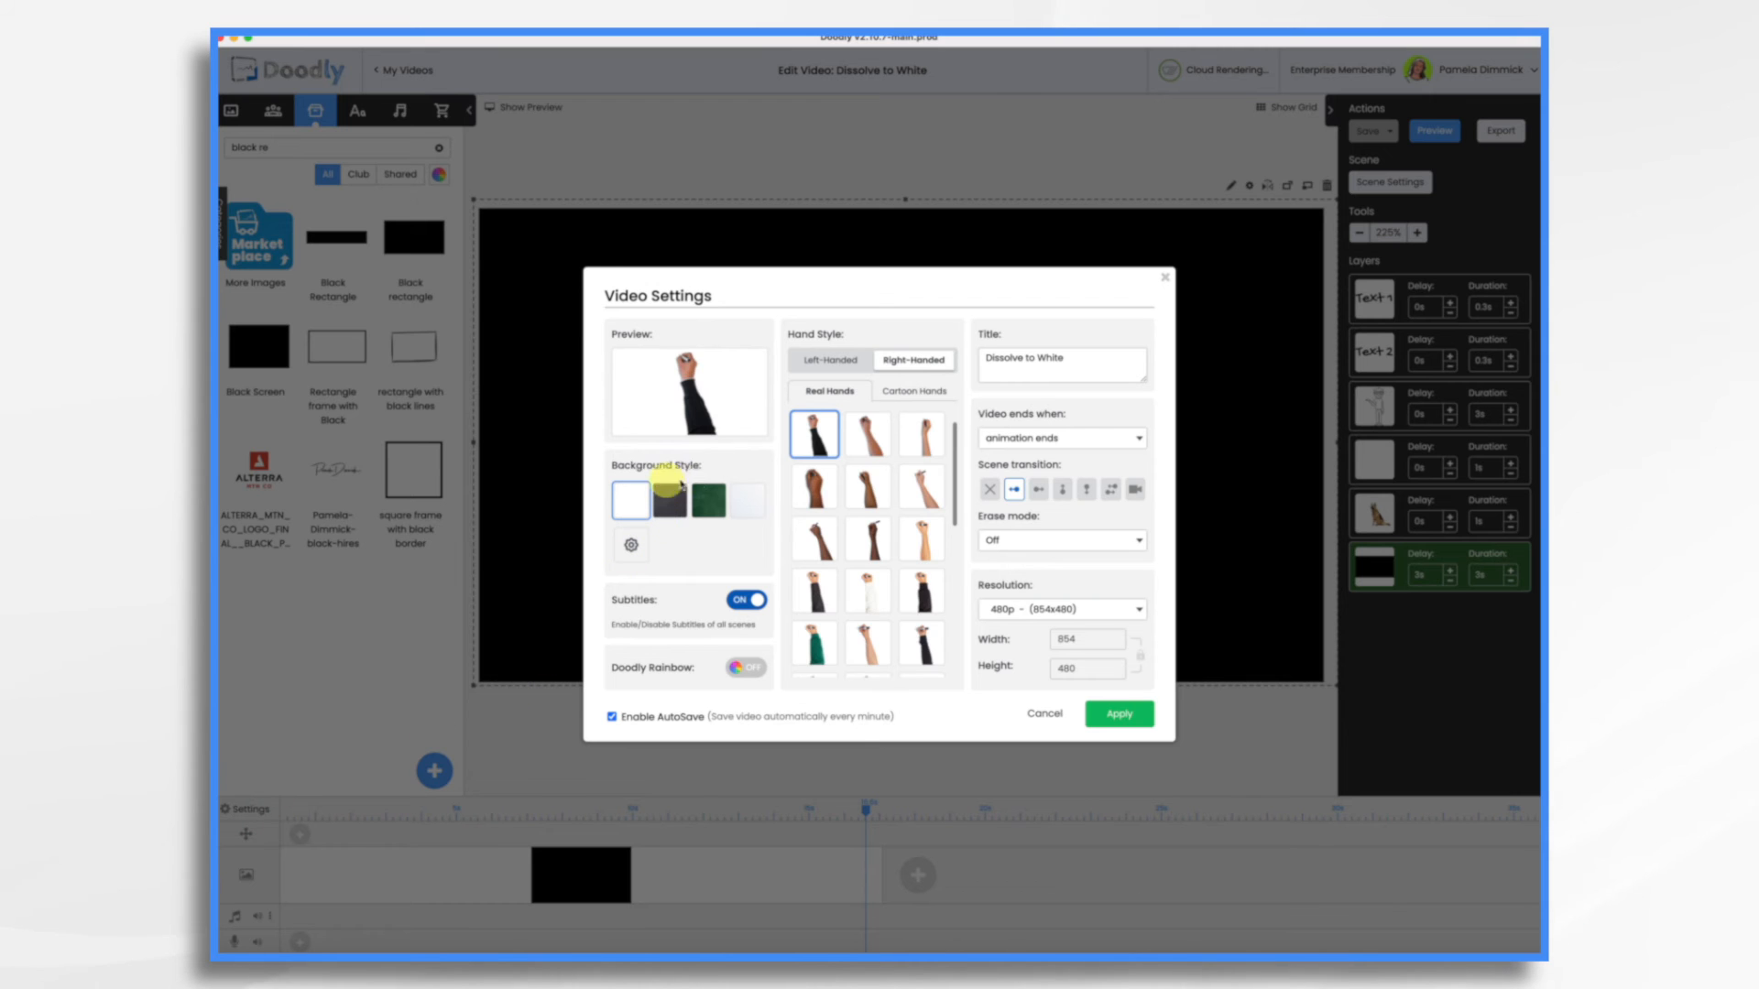
{"action": "left_click", "coordinate": [673, 504]}
{"action": "left_click", "coordinate": [1123, 719]}
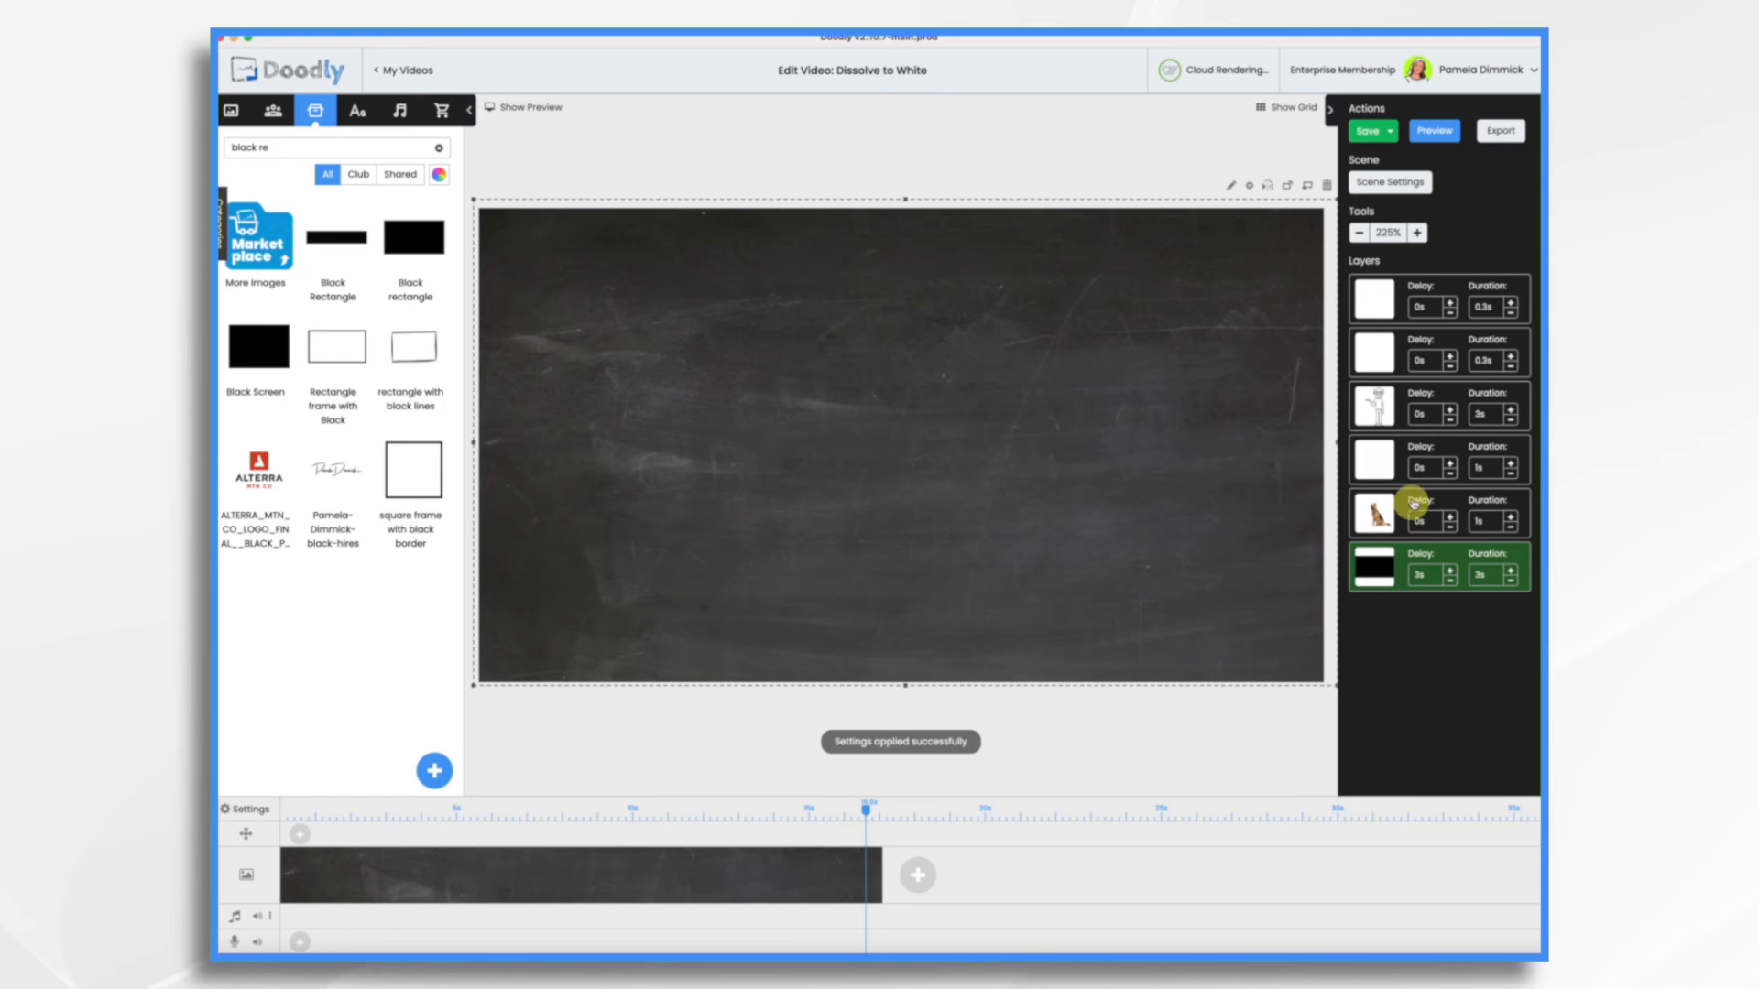
{"action": "left_click", "coordinate": [1438, 138]}
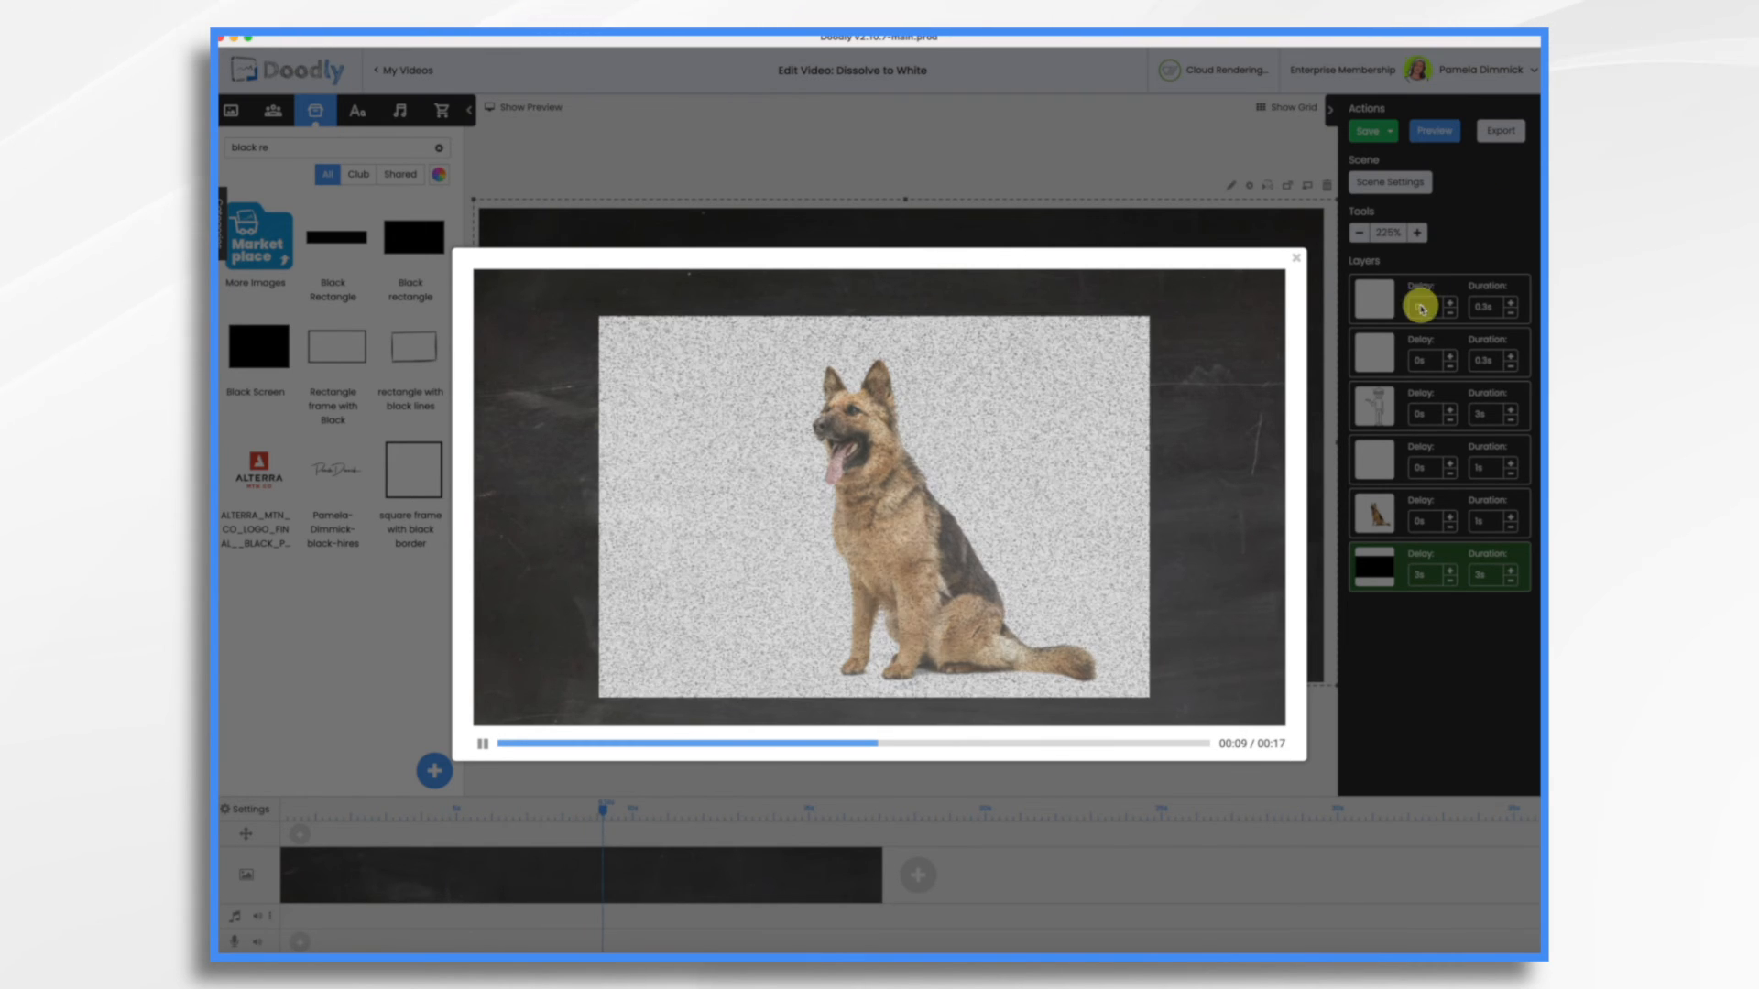
{"action": "left_click", "coordinate": [1296, 263]}
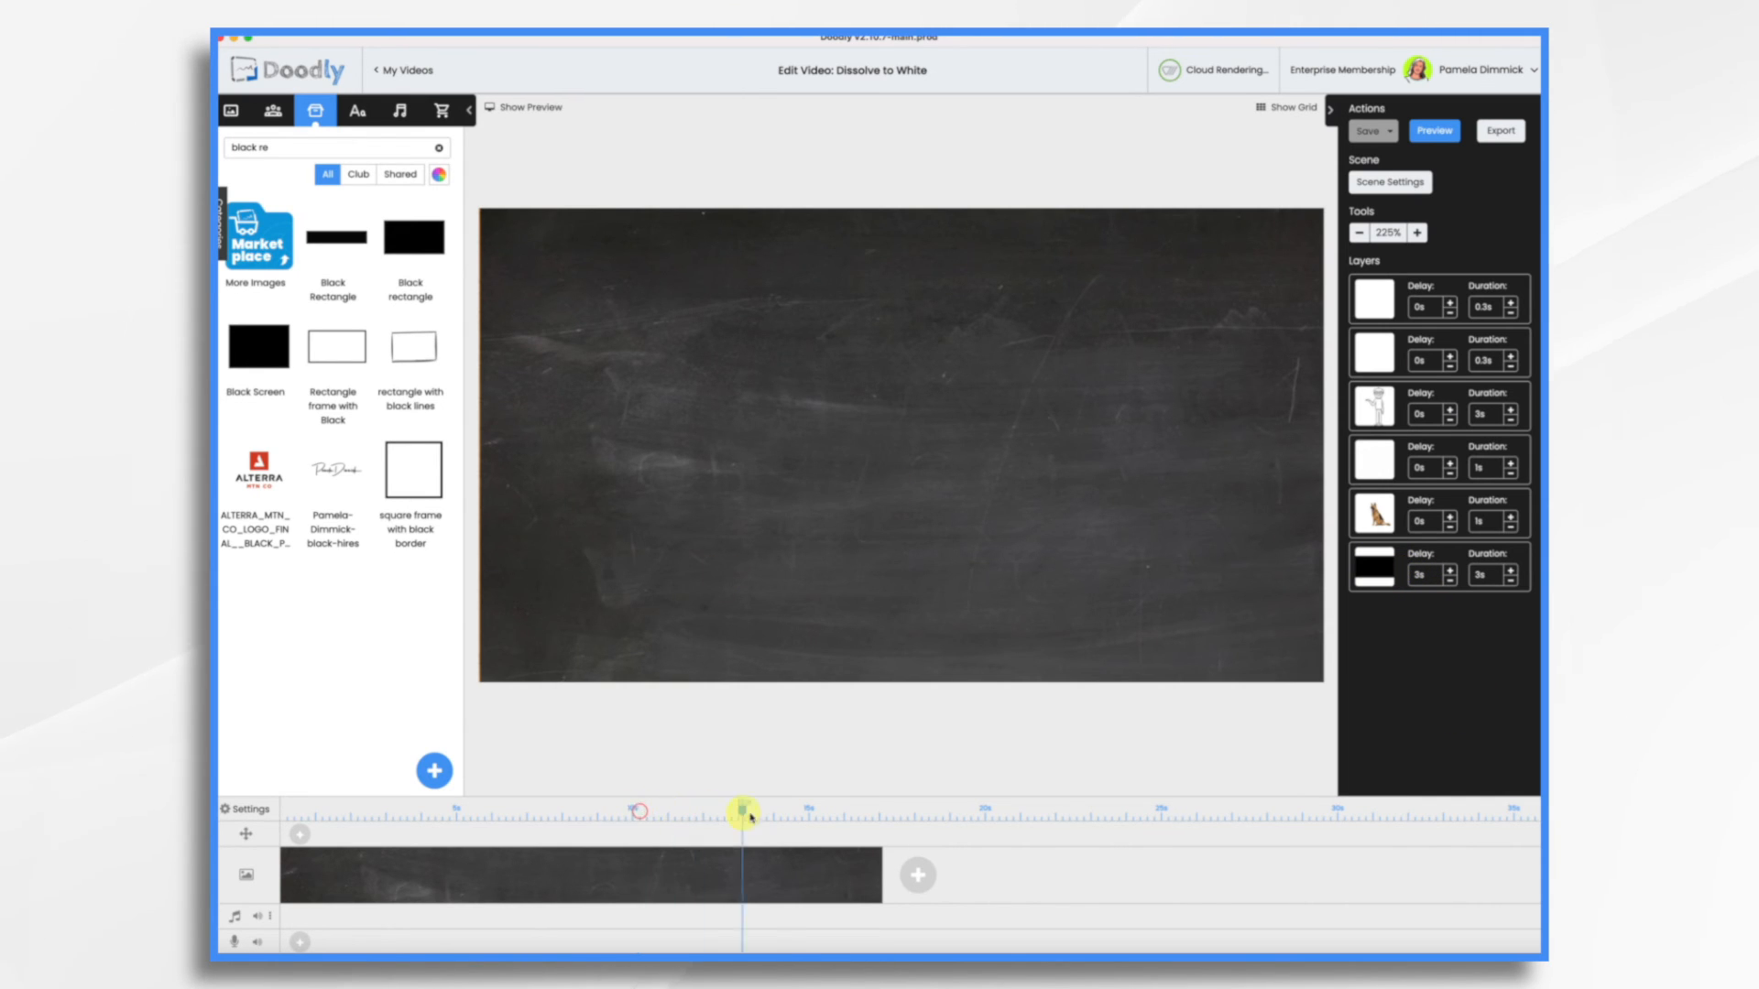
Shift the black rectangle aside and remove the white rectangle and dog image from the scene
{"action": "left_click_drag", "start_coordinate": [793, 312], "coordinate": [1048, 397]}
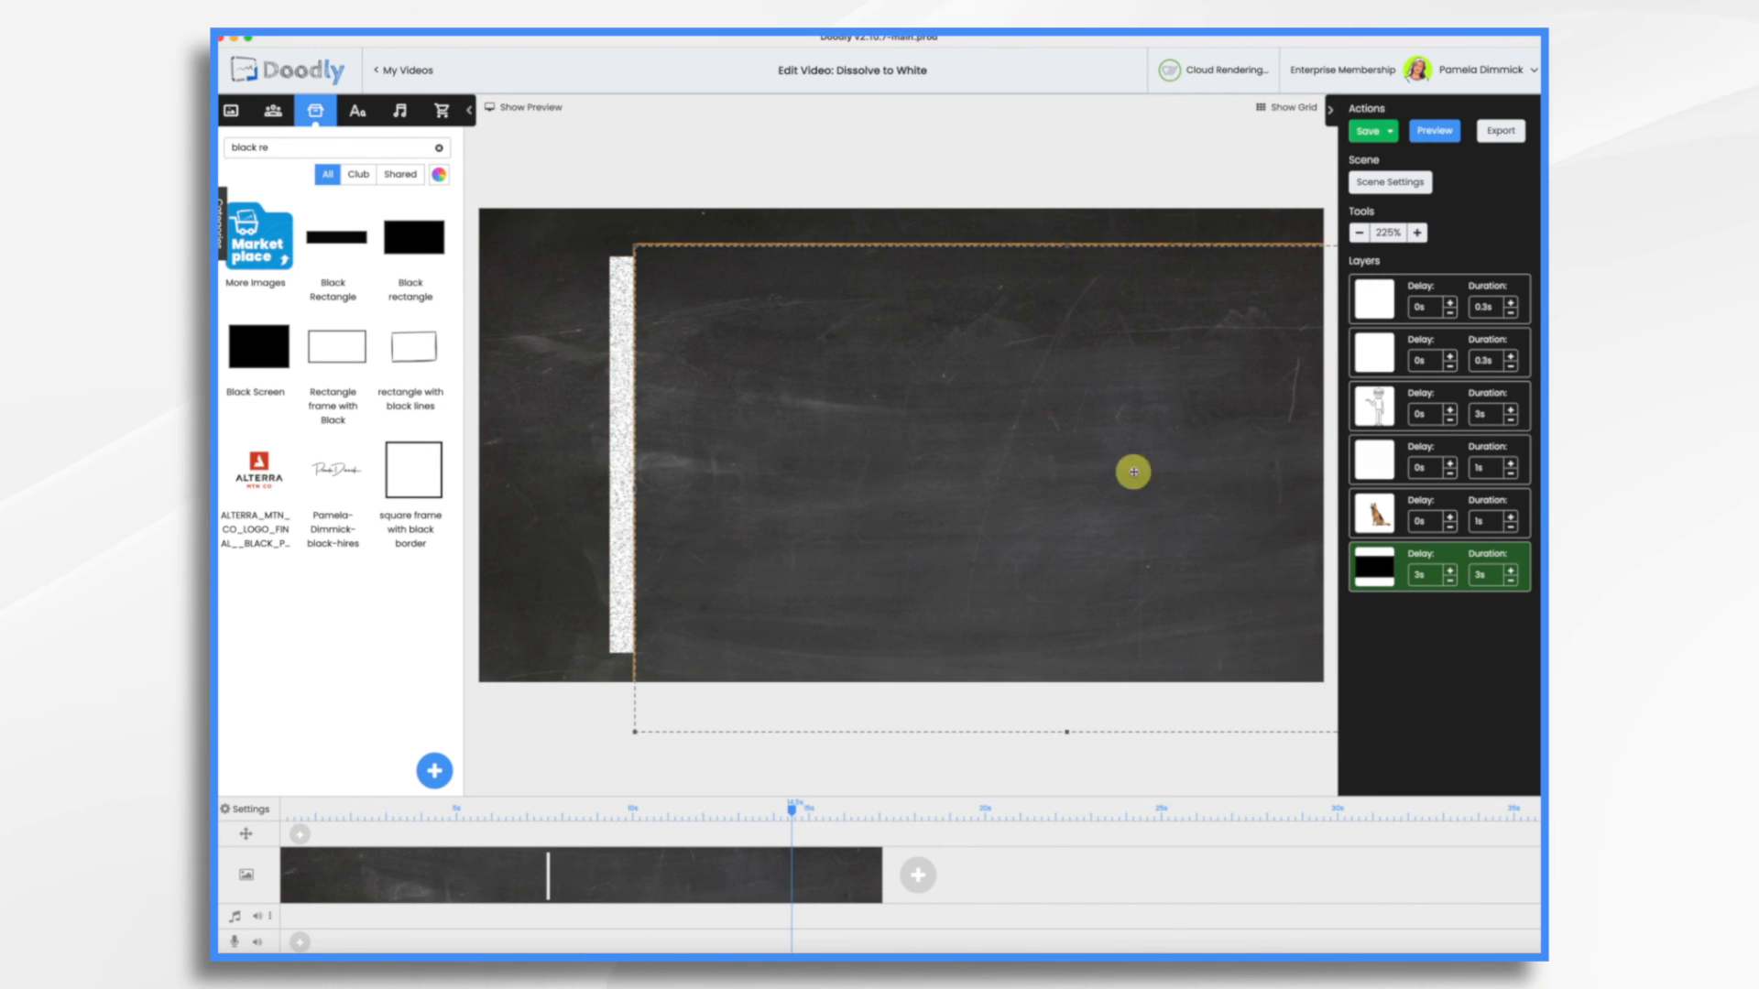
{"action": "left_click", "coordinate": [1383, 522]}
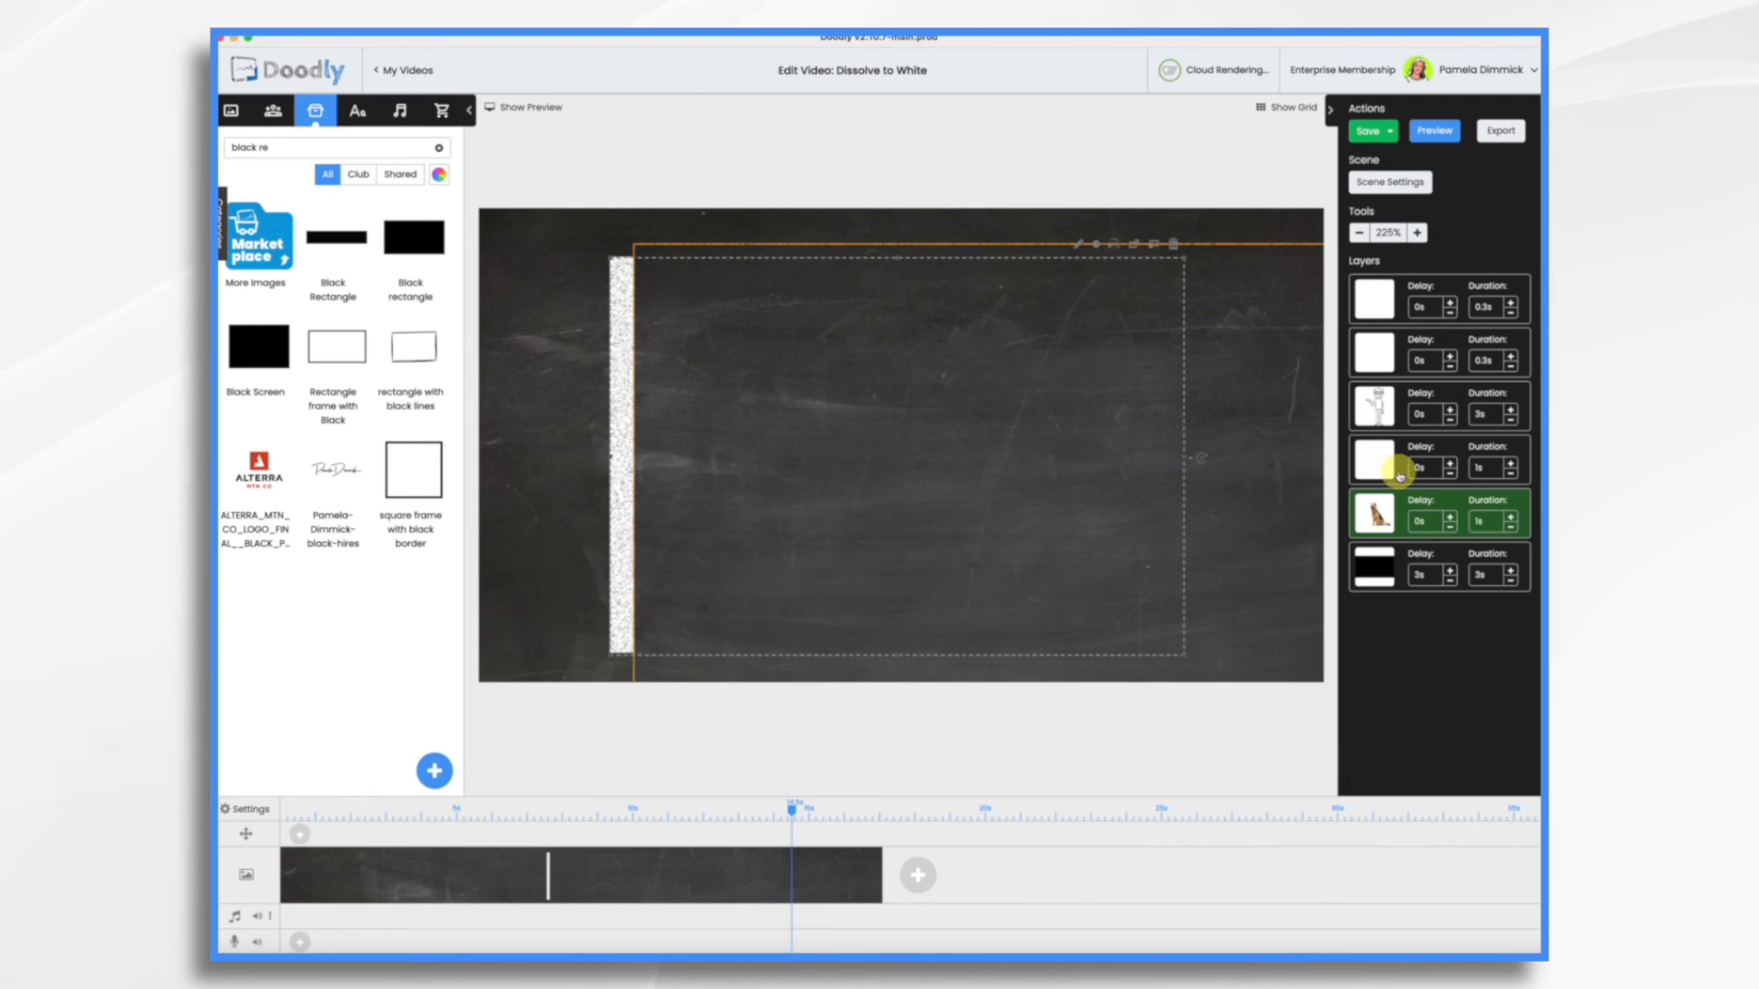
{"action": "left_click", "coordinate": [1374, 458], "text": "shift"}
{"action": "left_click", "coordinate": [1175, 245]}
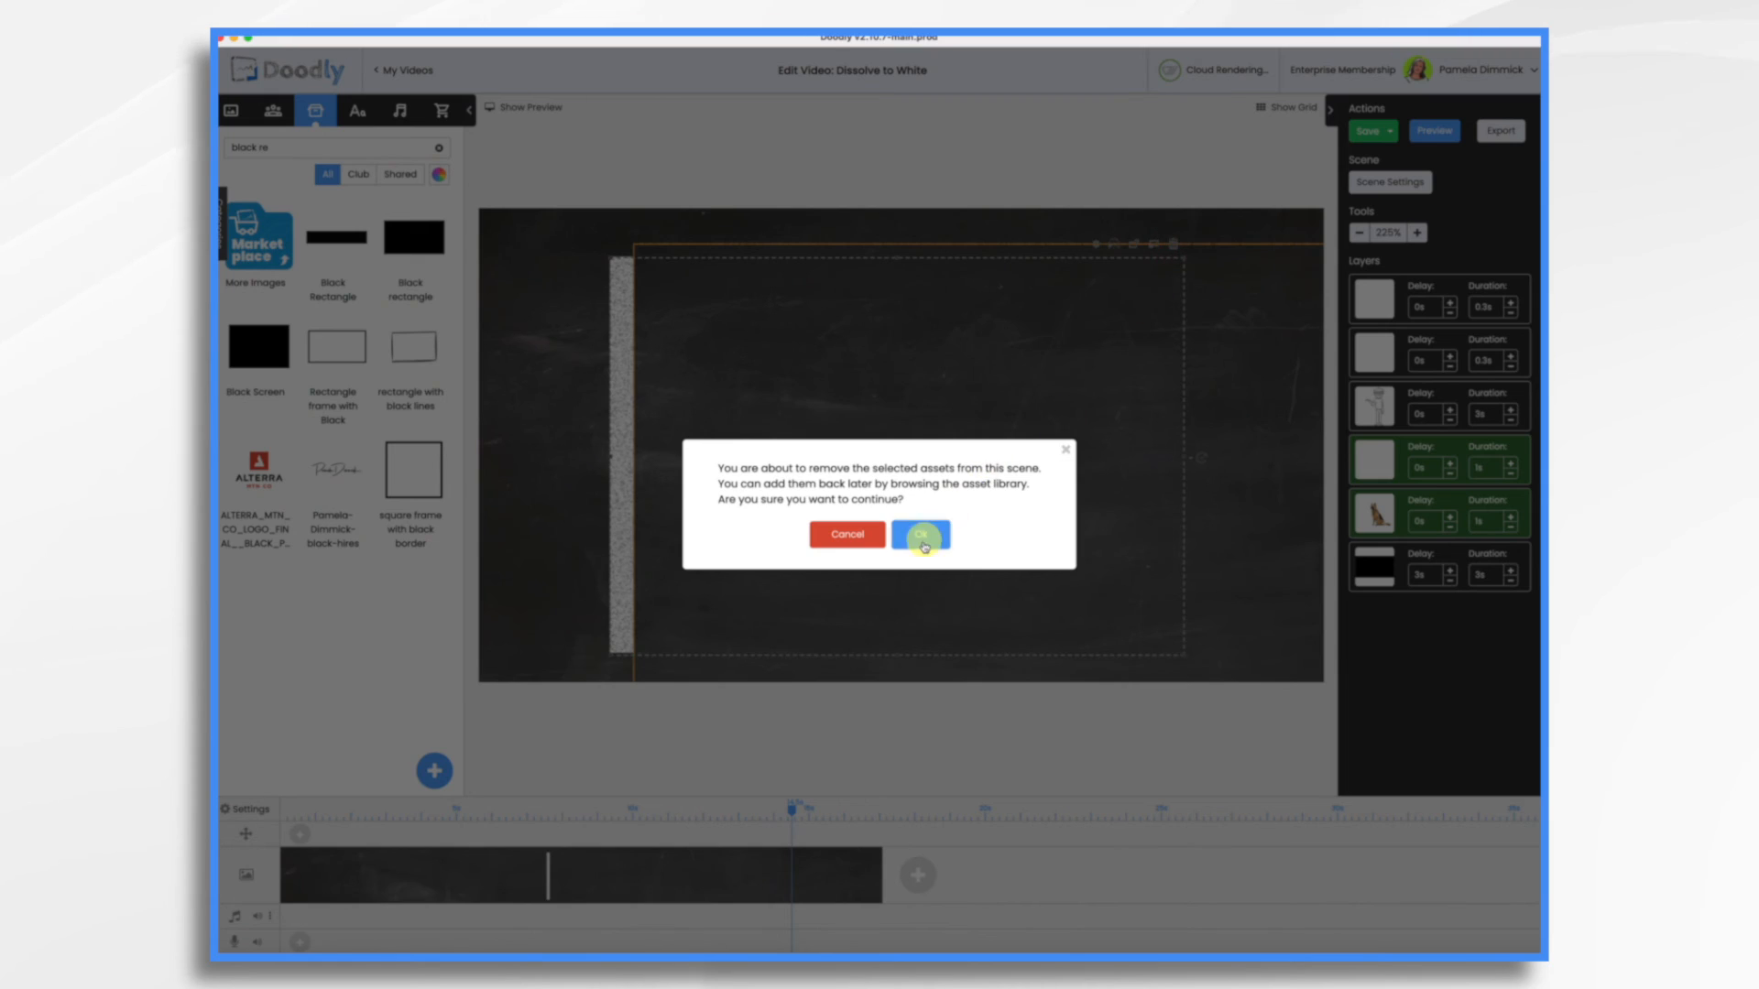
{"action": "left_click", "coordinate": [921, 537]}
Remove the black rectangle from the scene, keeping only the two texts and the man
{"action": "left_click_drag", "start_coordinate": [1162, 446], "coordinate": [847, 469]}
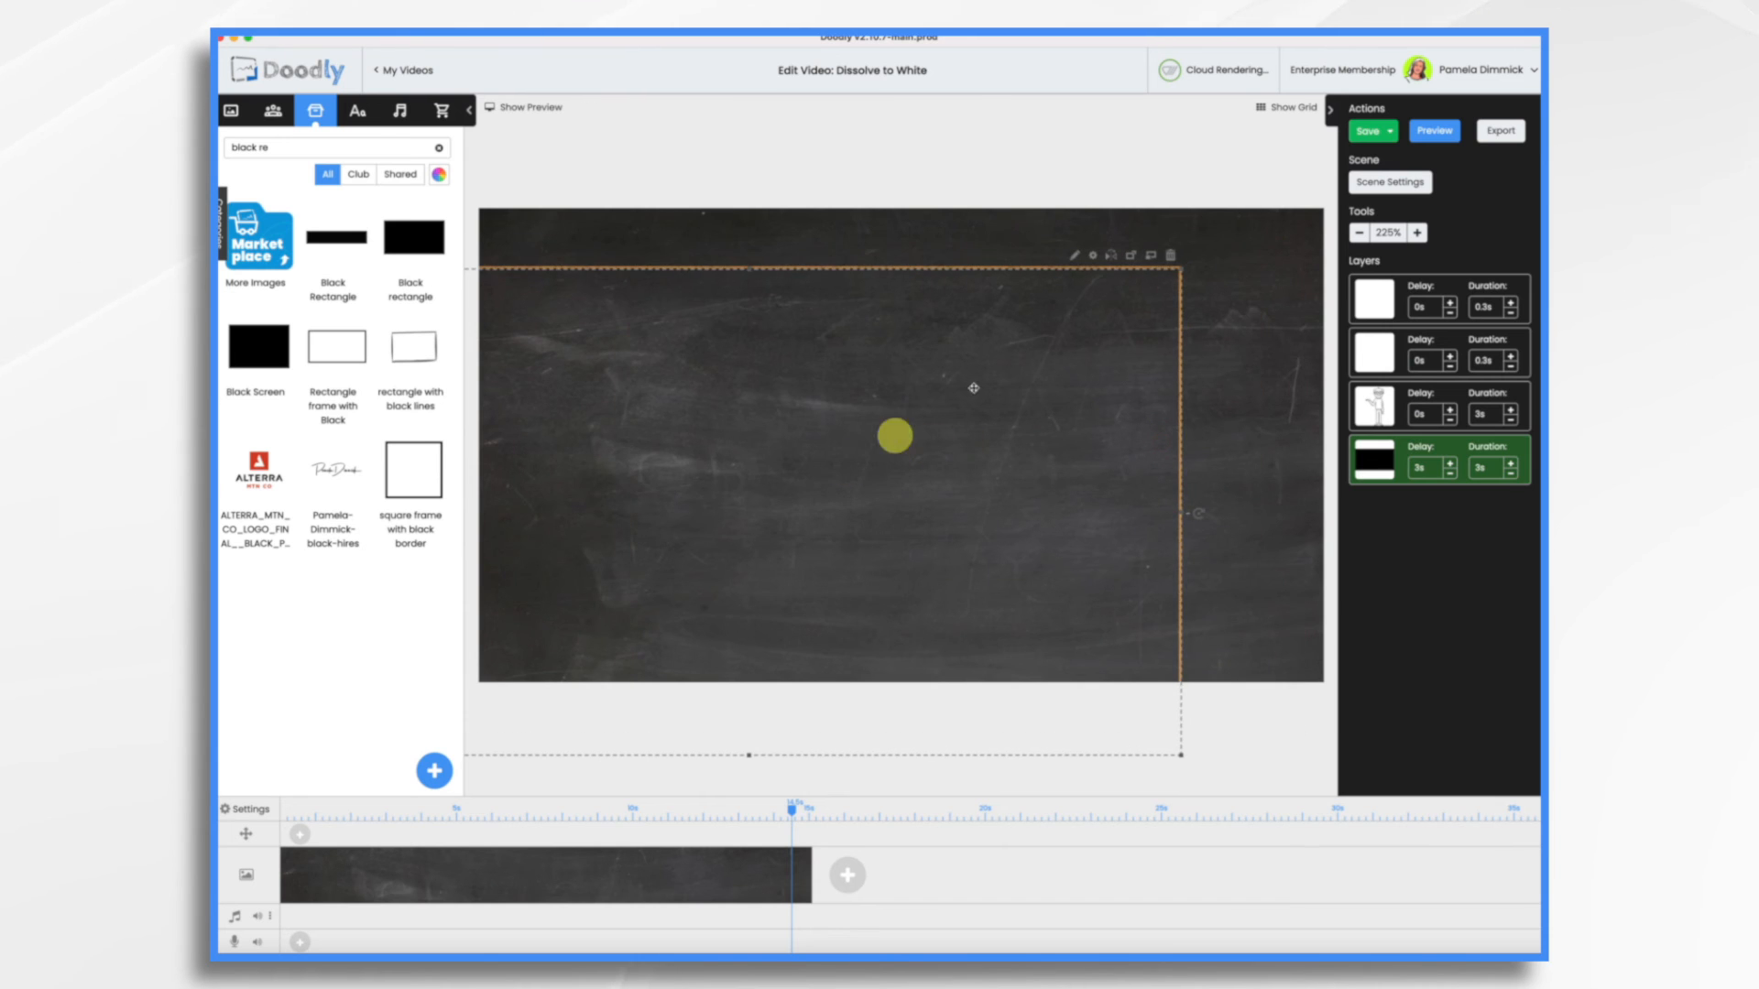
{"action": "left_click", "coordinate": [1172, 257]}
{"action": "left_click", "coordinate": [939, 534]}
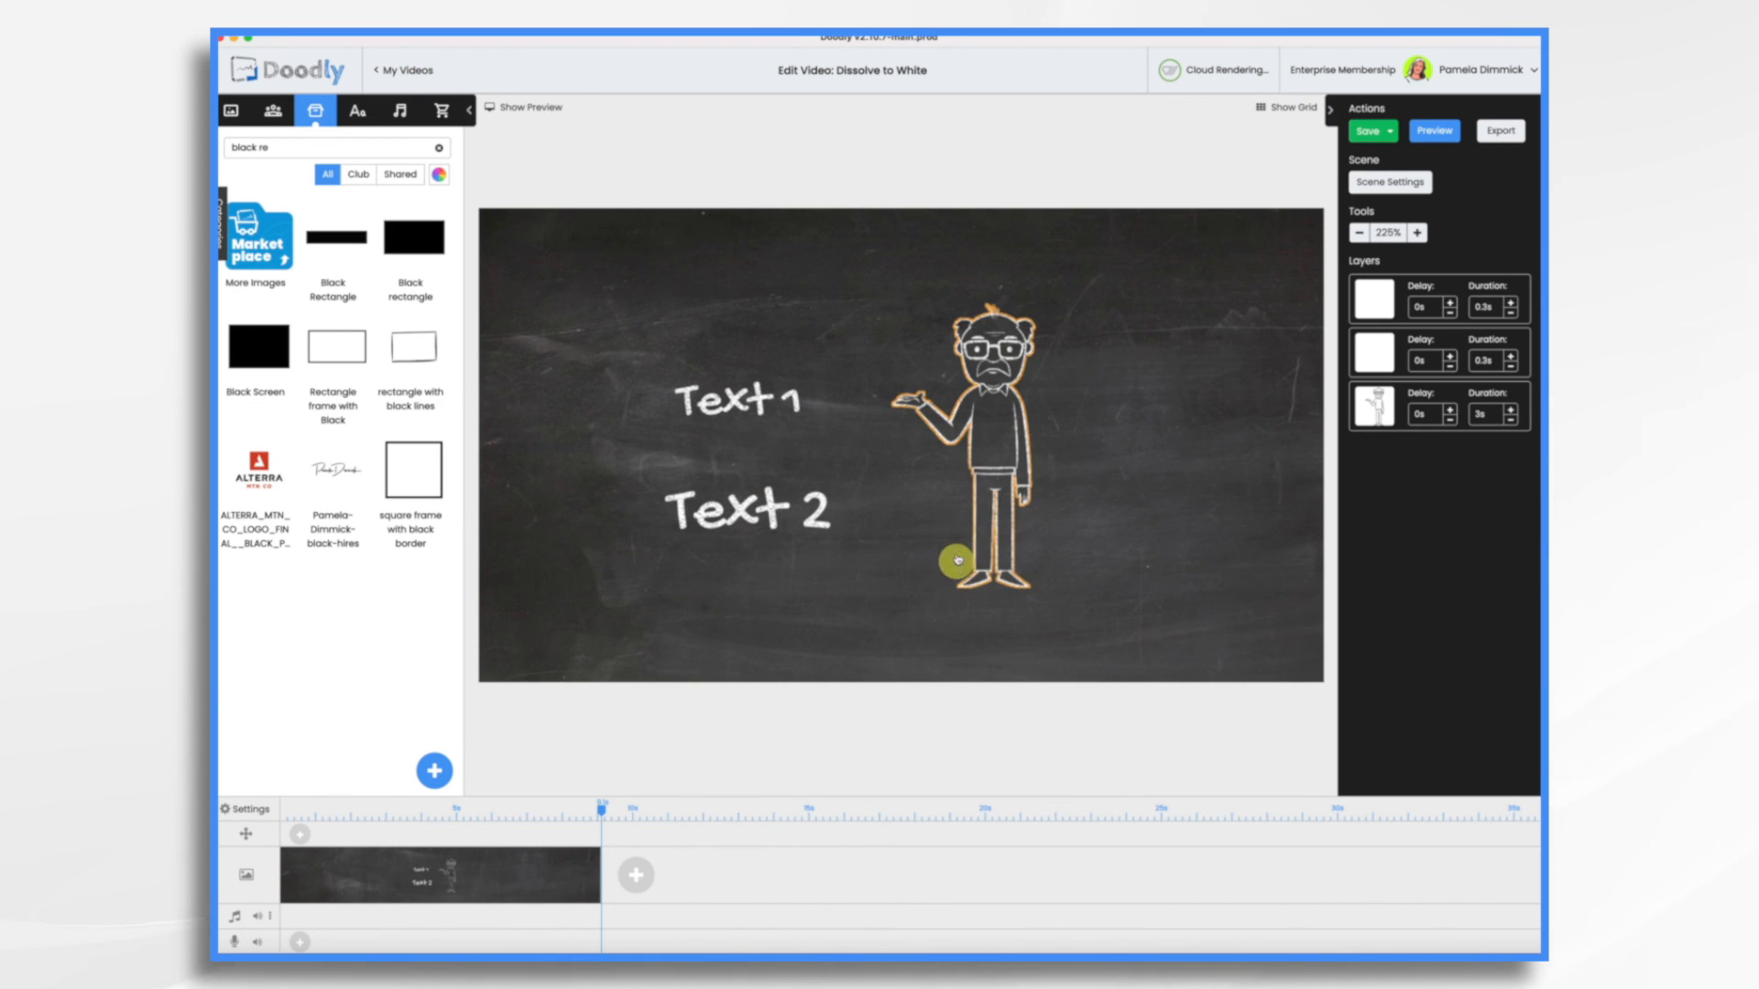
Add the larger Black rectangle from the props at the canvas's upper-left corner and enlarge it to cover the whole canvas
{"action": "left_click_drag", "start_coordinate": [416, 240], "coordinate": [871, 331]}
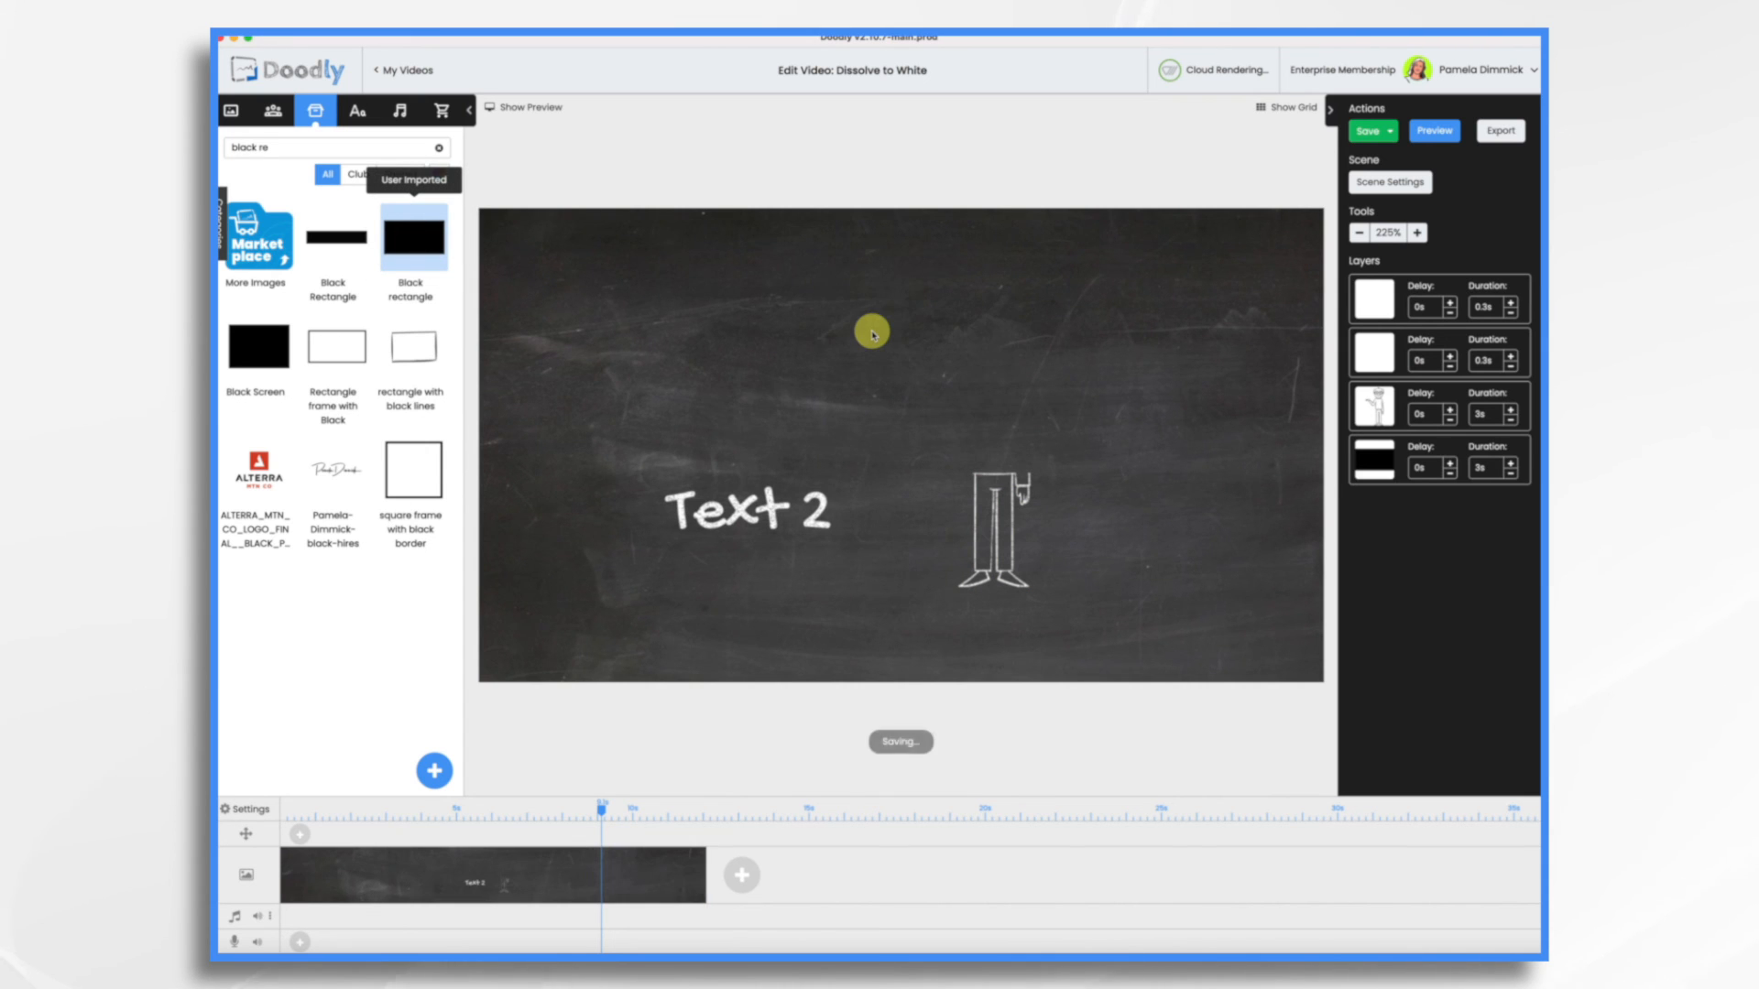
{"action": "left_click_drag", "start_coordinate": [817, 376], "coordinate": [684, 397]}
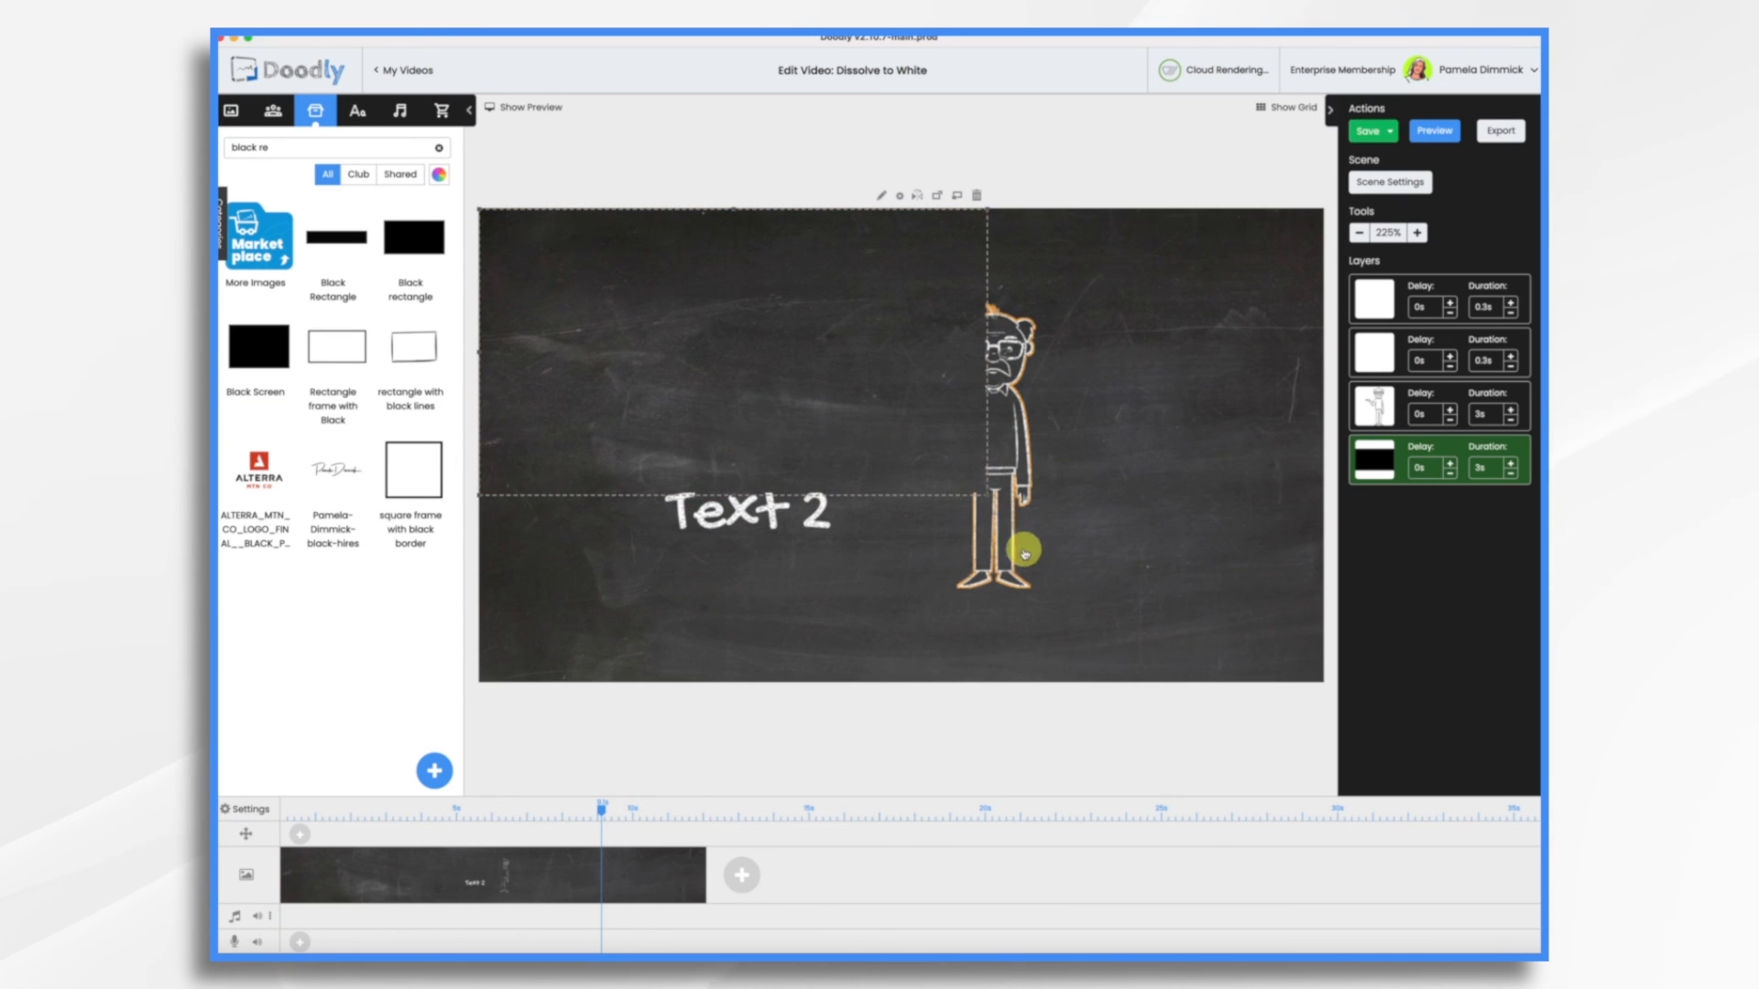
{"action": "left_click_drag", "start_coordinate": [987, 497], "coordinate": [1317, 704]}
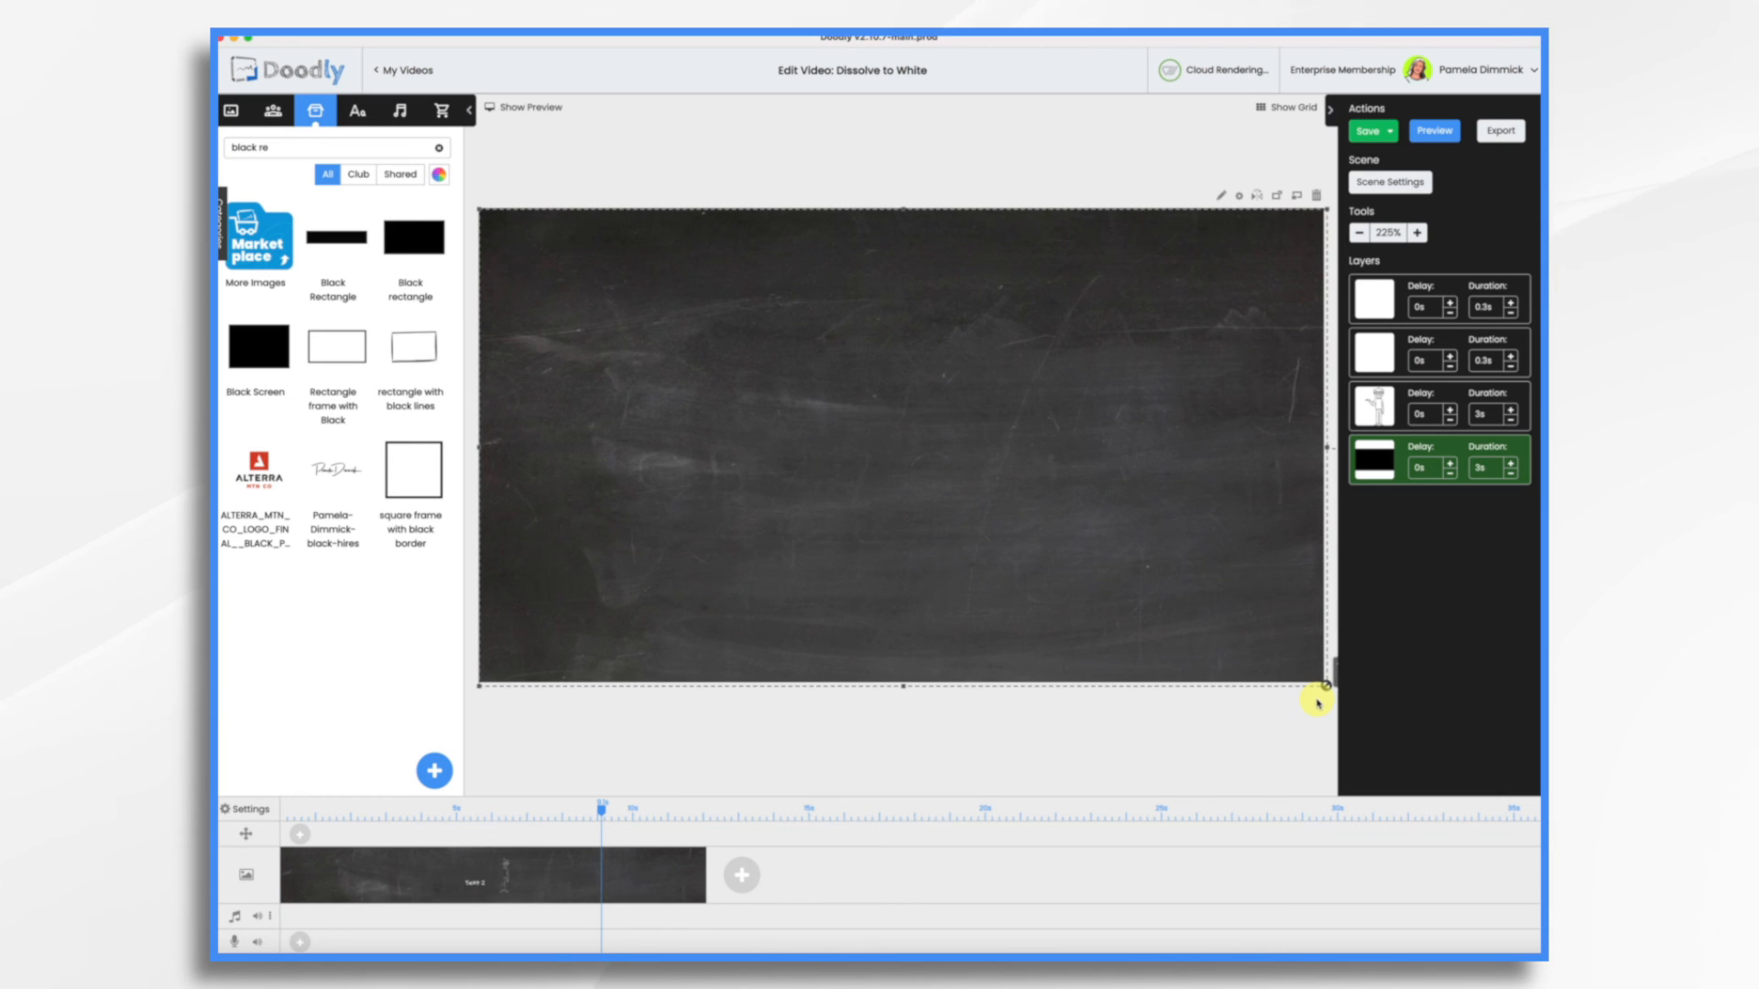
{"action": "left_click", "coordinate": [1297, 259]}
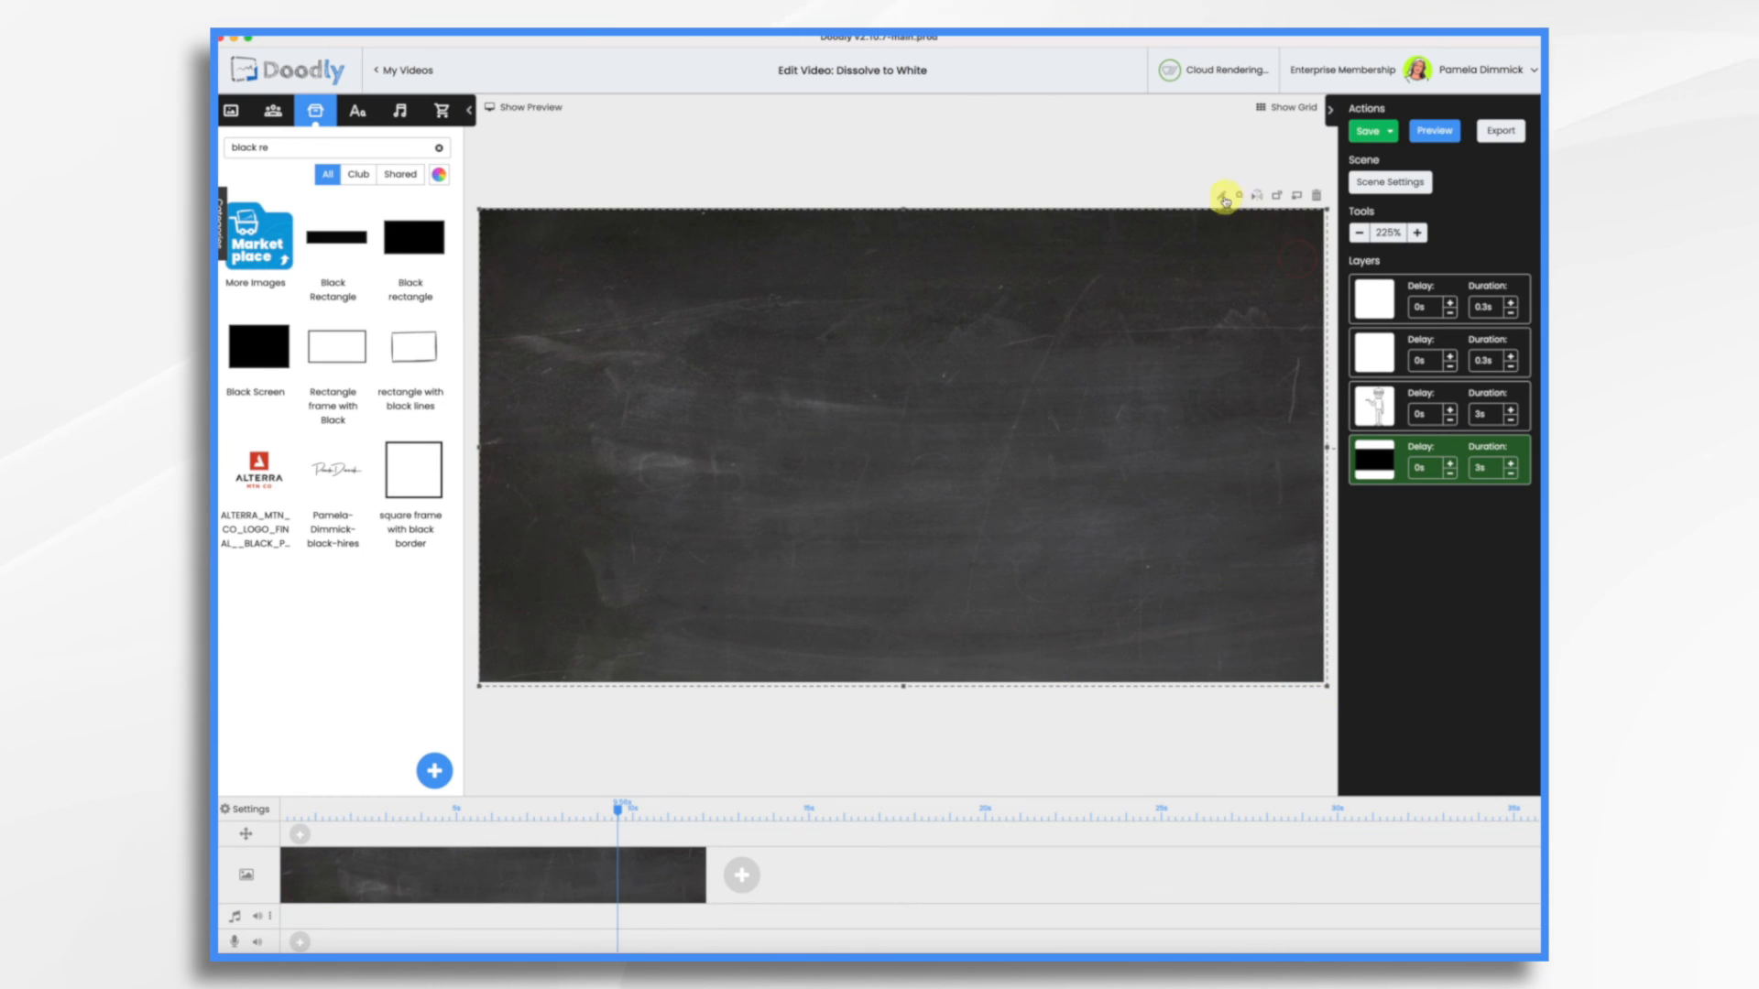
Save the black rectangle asset with its reveal mode set to Fade and preview the video
{"action": "left_click", "coordinate": [1222, 196]}
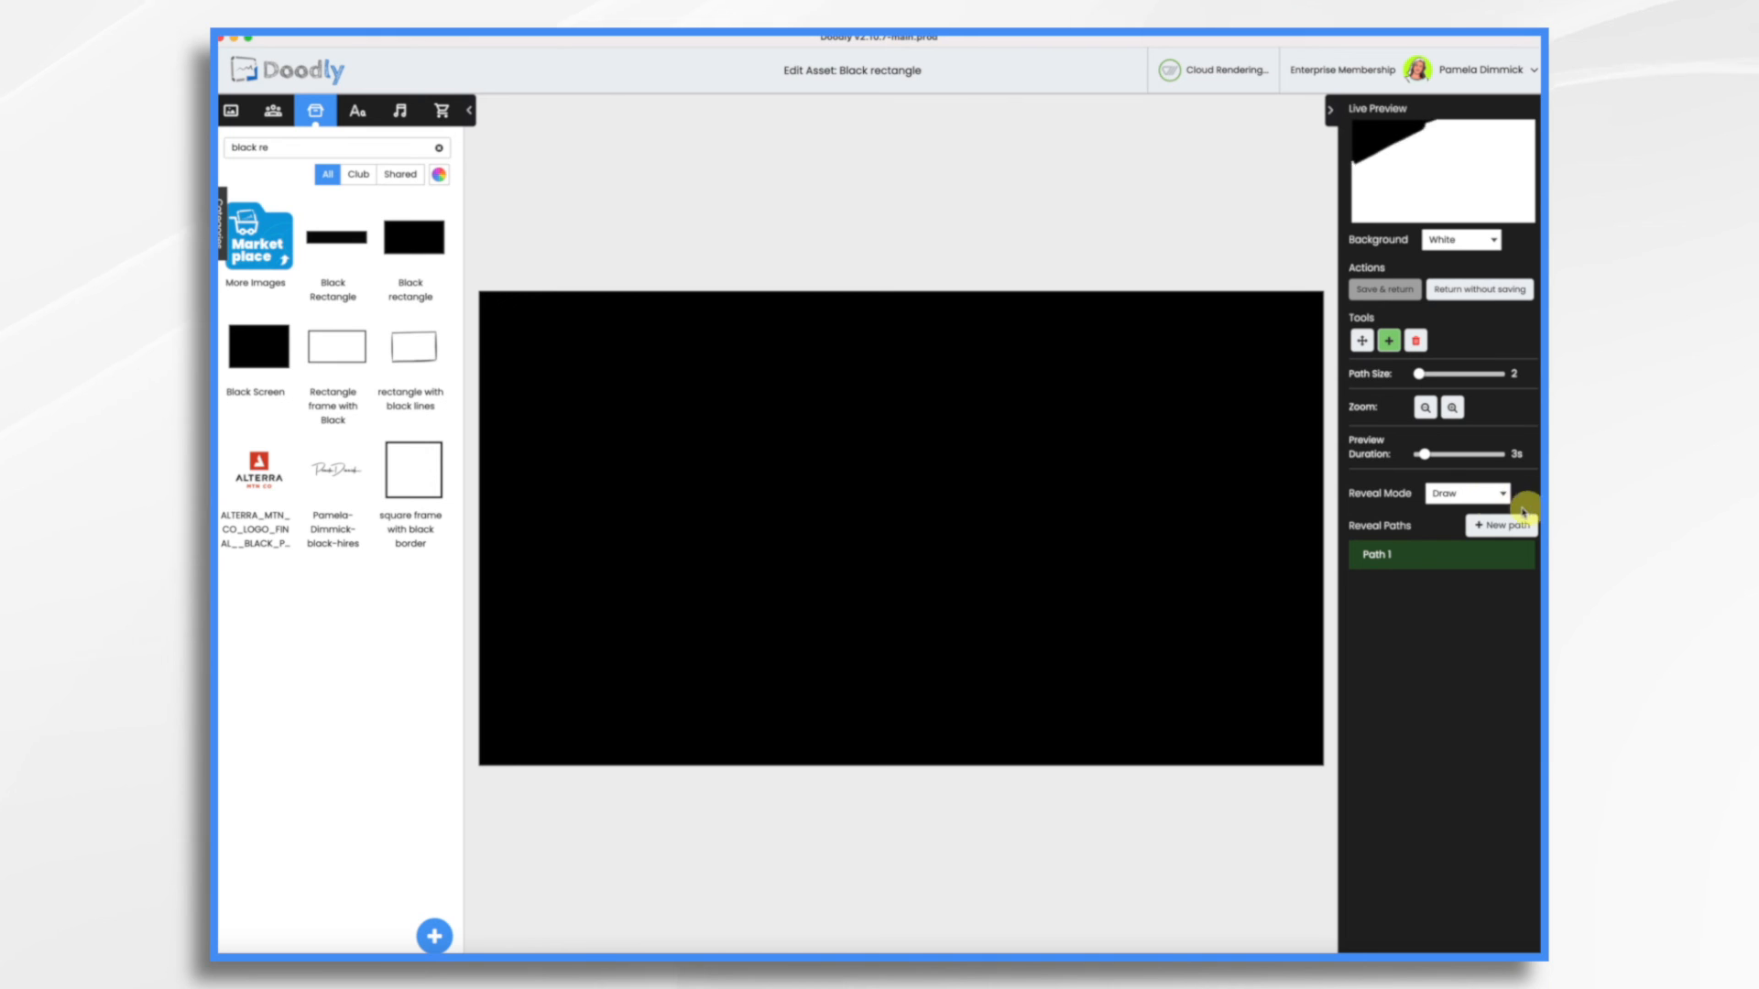
{"action": "left_click", "coordinate": [1458, 495]}
{"action": "left_click", "coordinate": [1457, 510]}
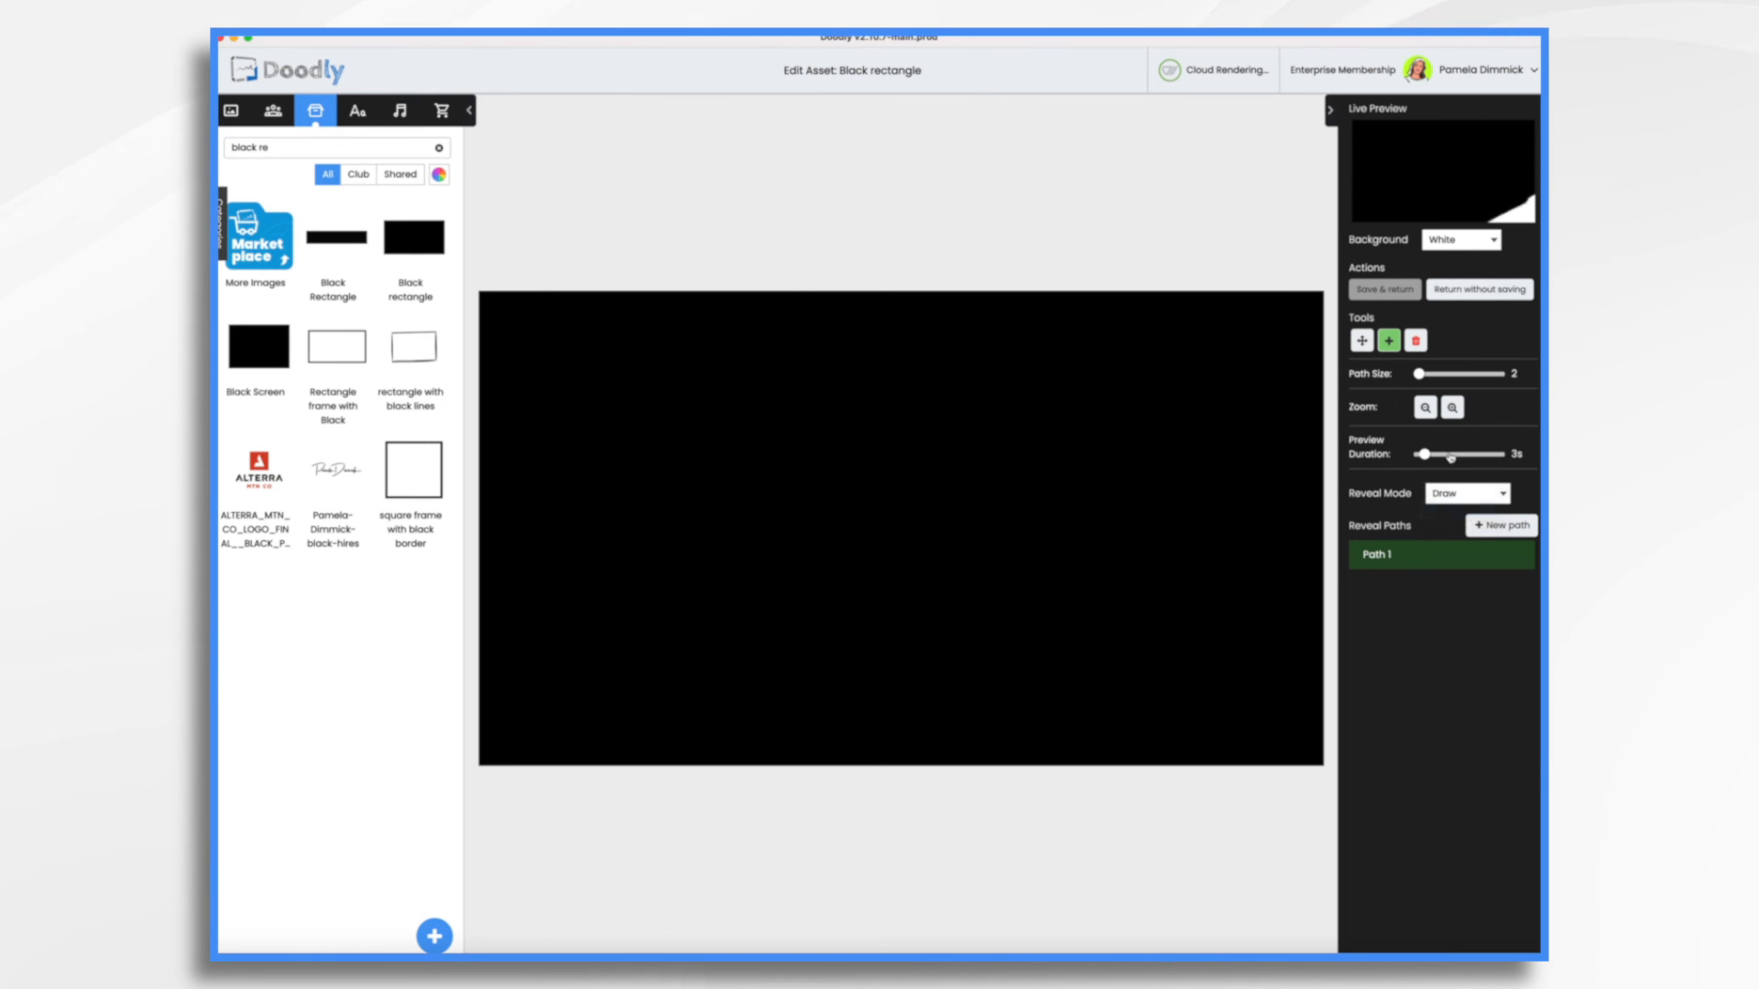
{"action": "left_click", "coordinate": [1396, 287]}
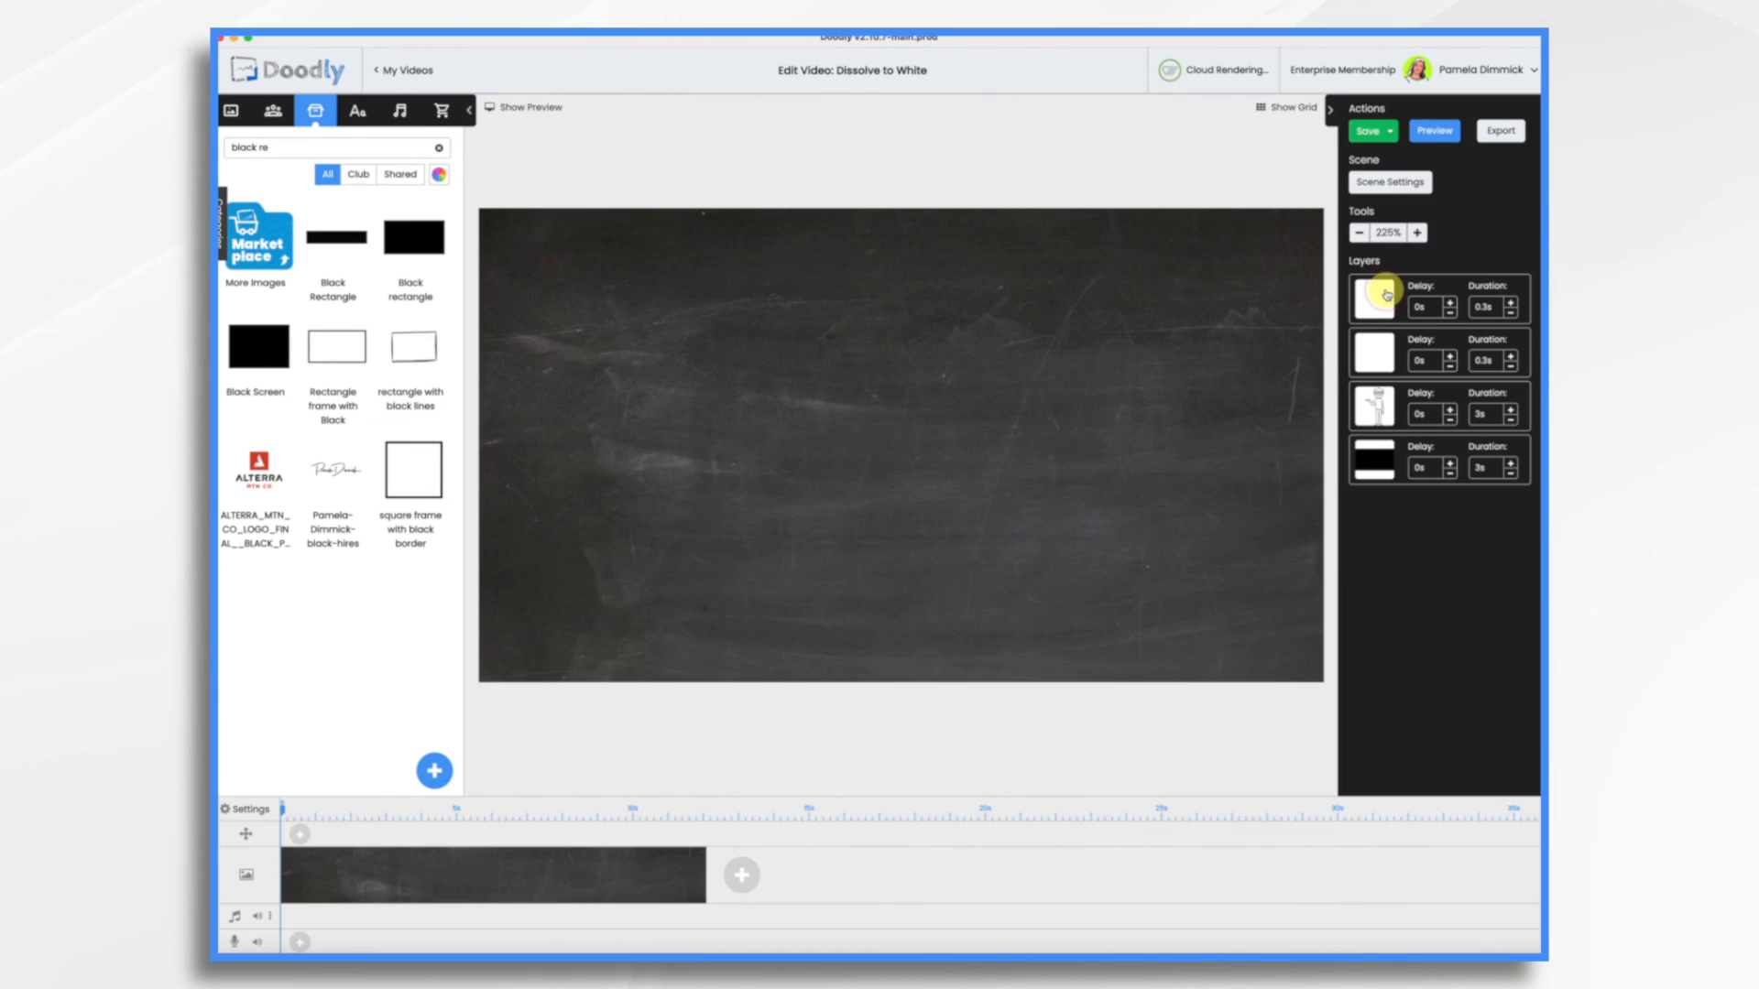
{"action": "left_click", "coordinate": [1445, 135]}
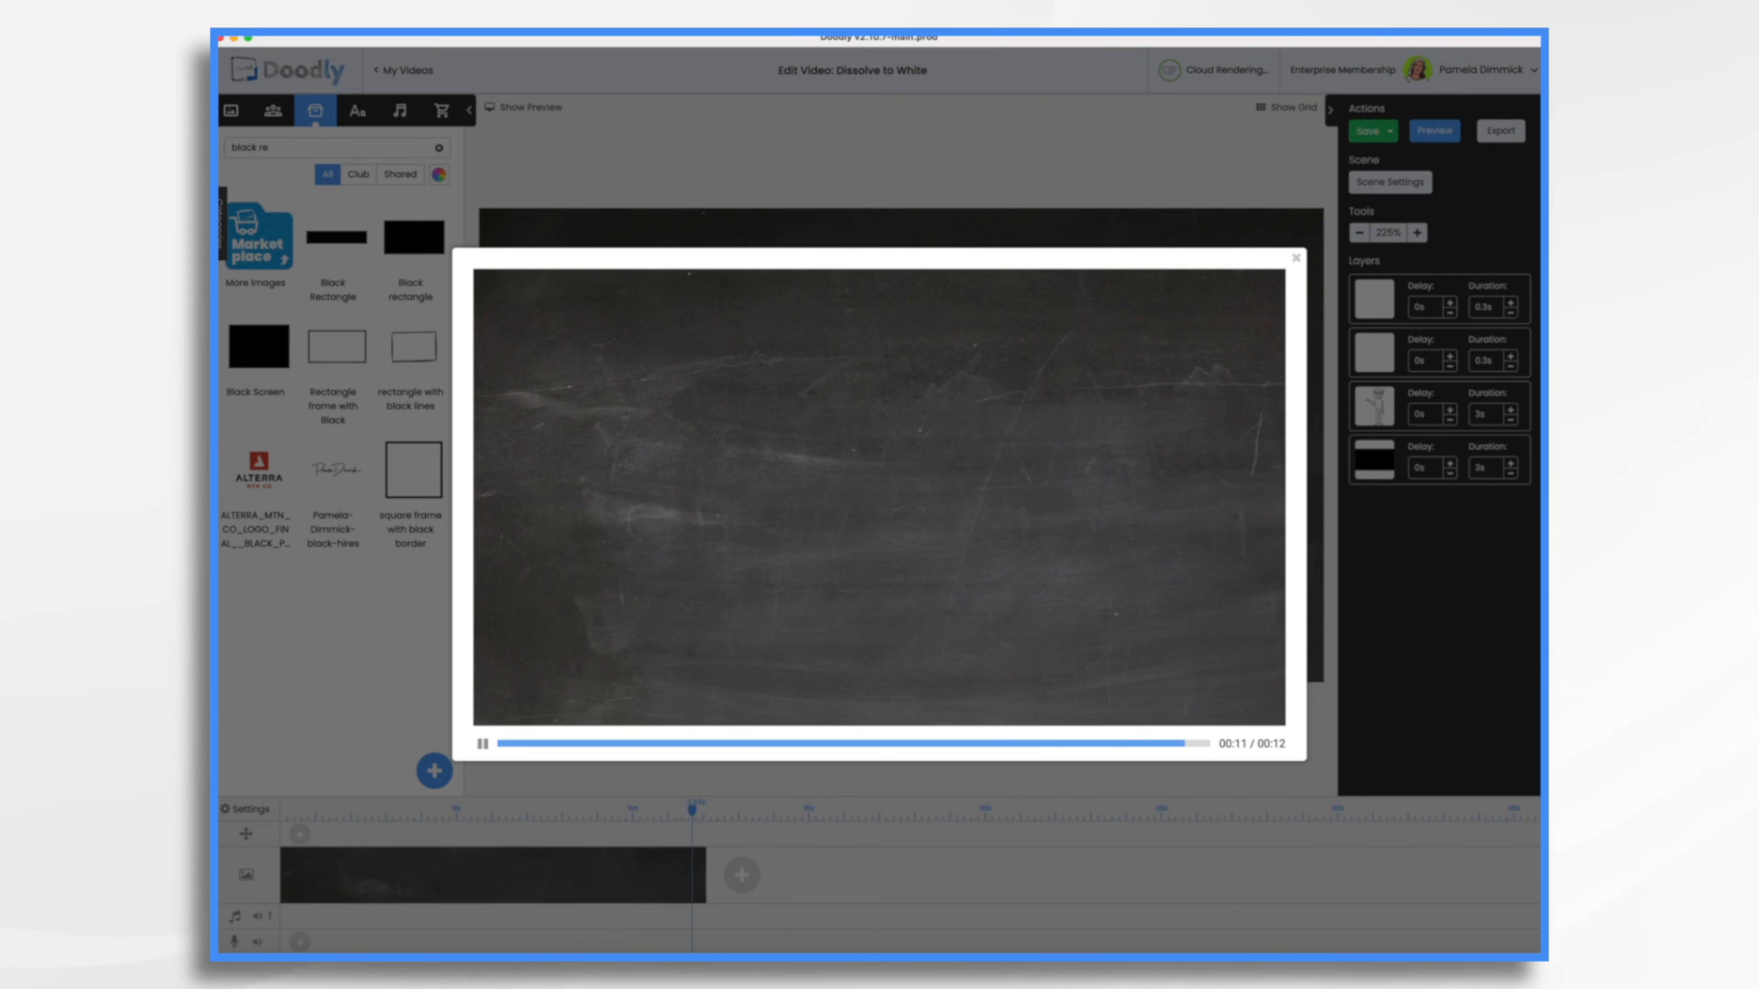
{"action": "left_click", "coordinate": [1299, 259]}
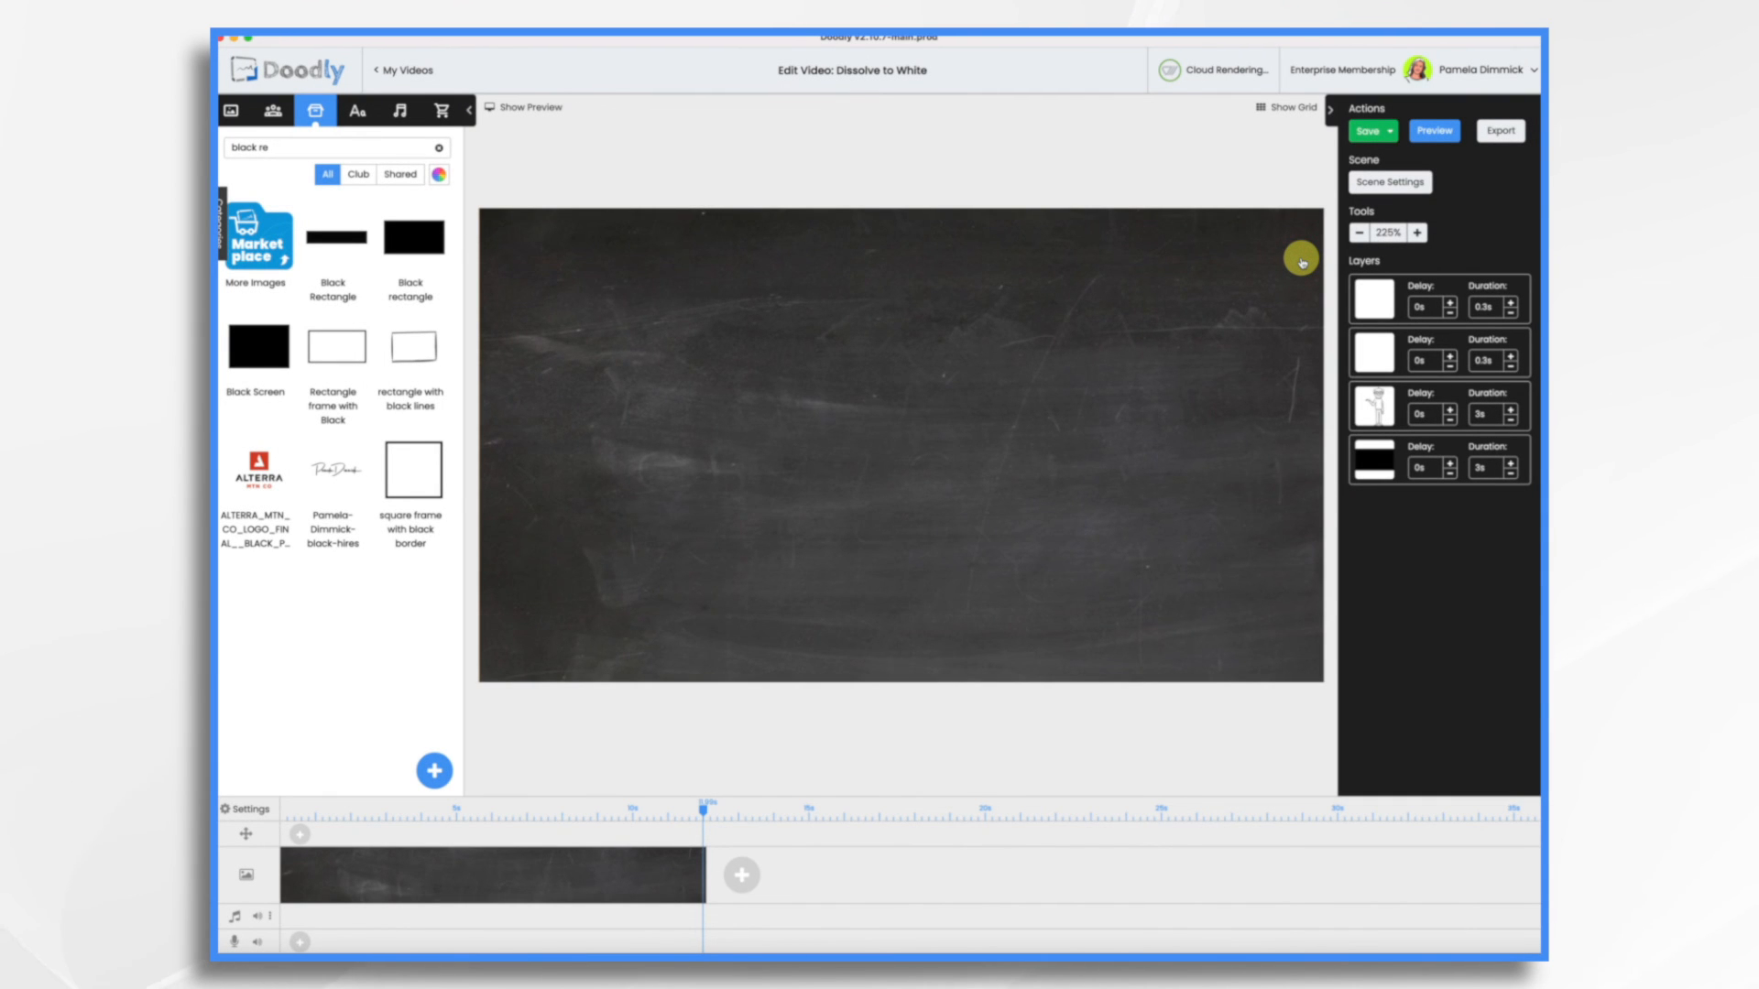